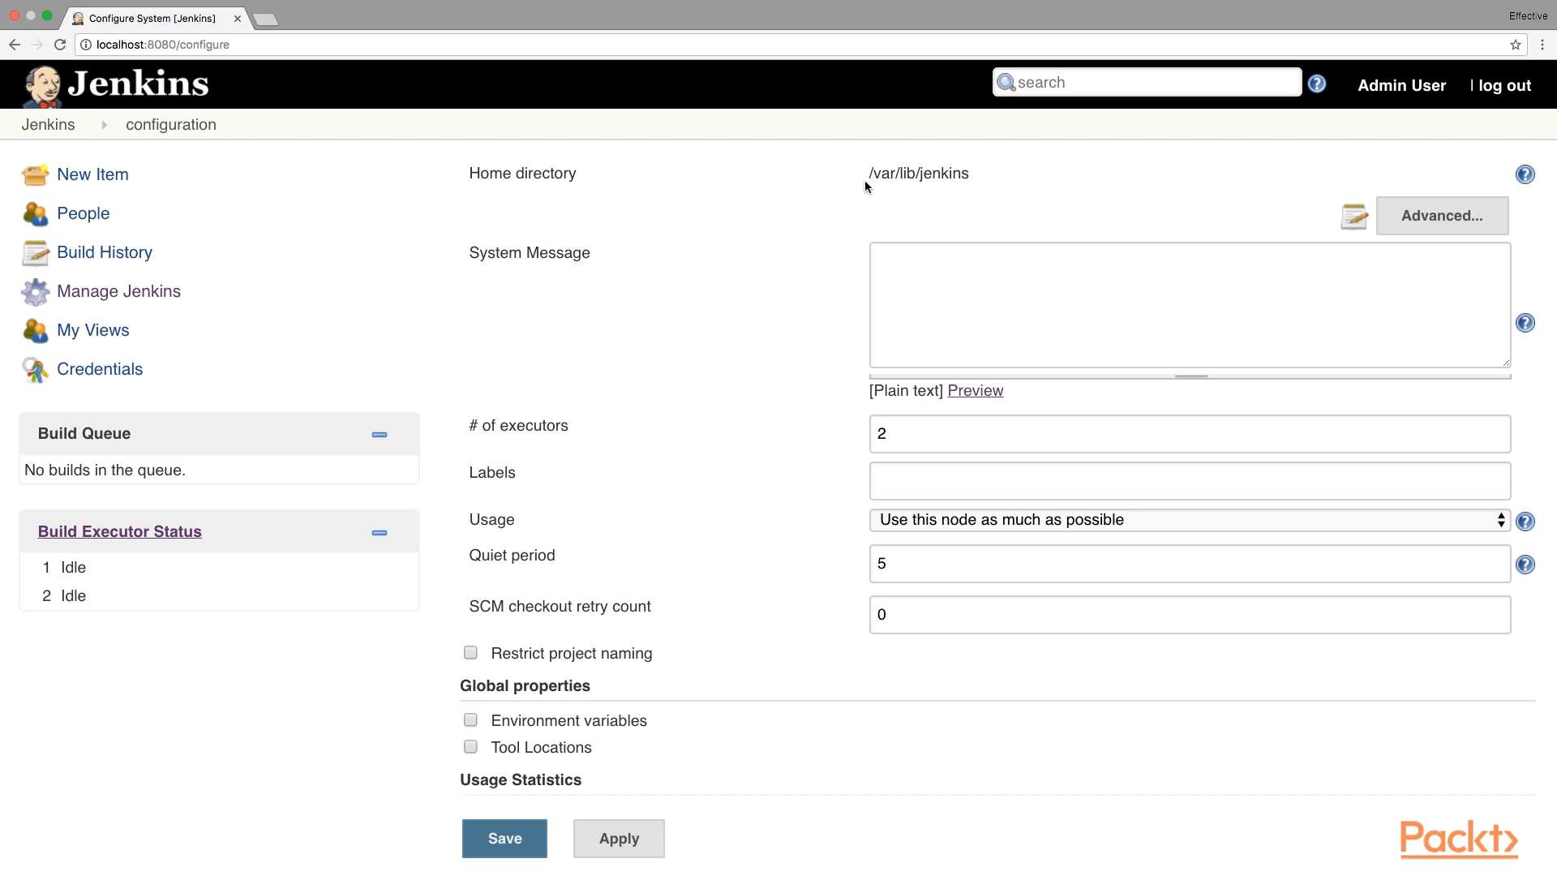
# Expand the Advanced settings under Home directory to show the workspace and build-record directories.
pyautogui.click(1429, 216)
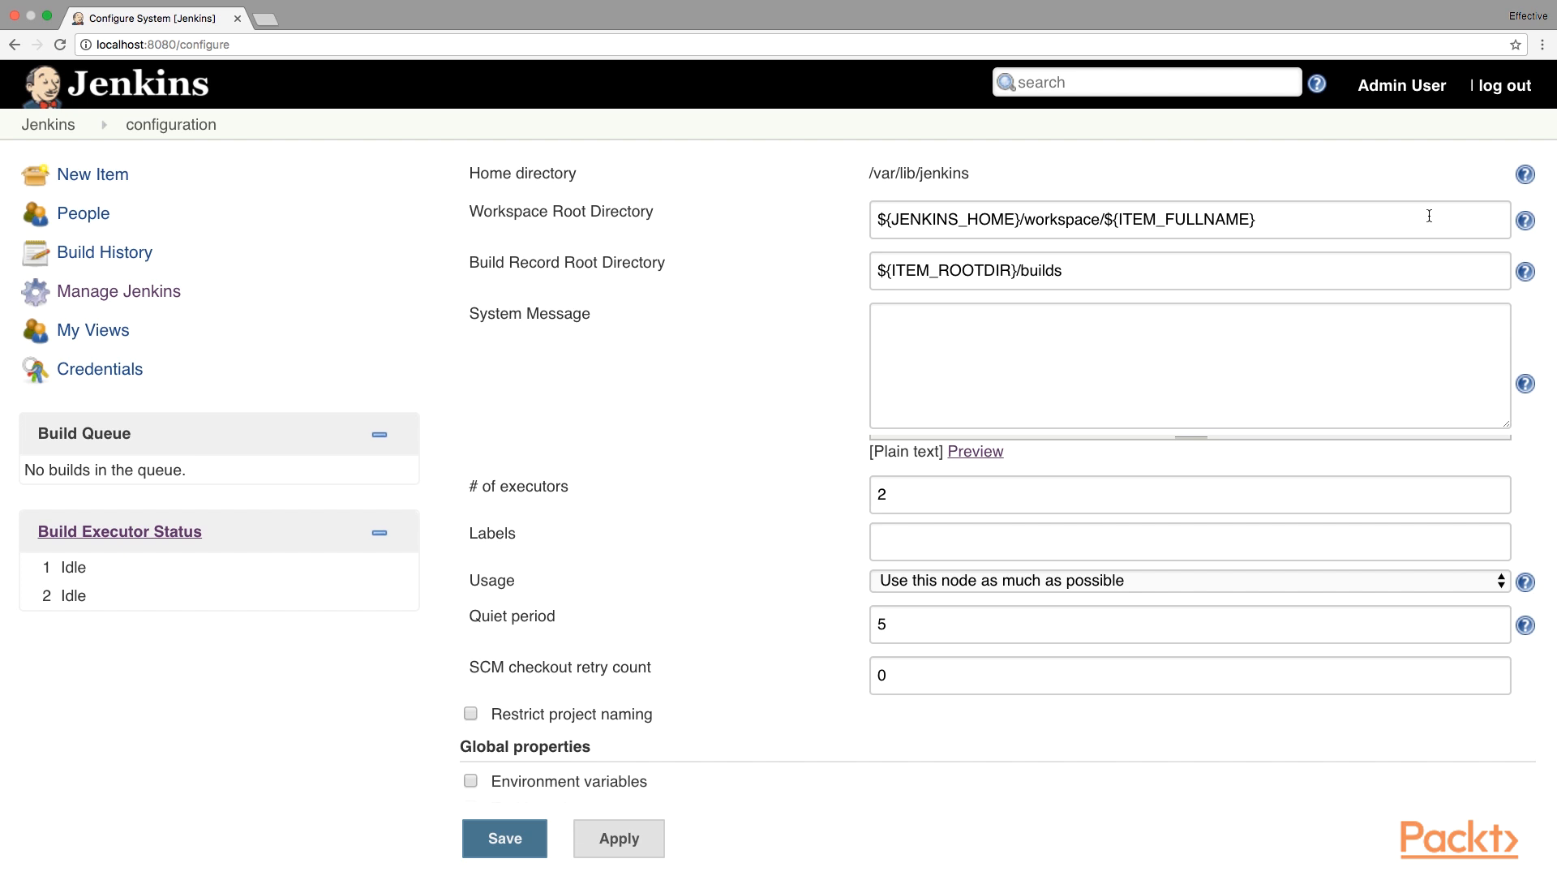
pyautogui.moveTo(1016, 219); pyautogui.dragTo(893, 217)
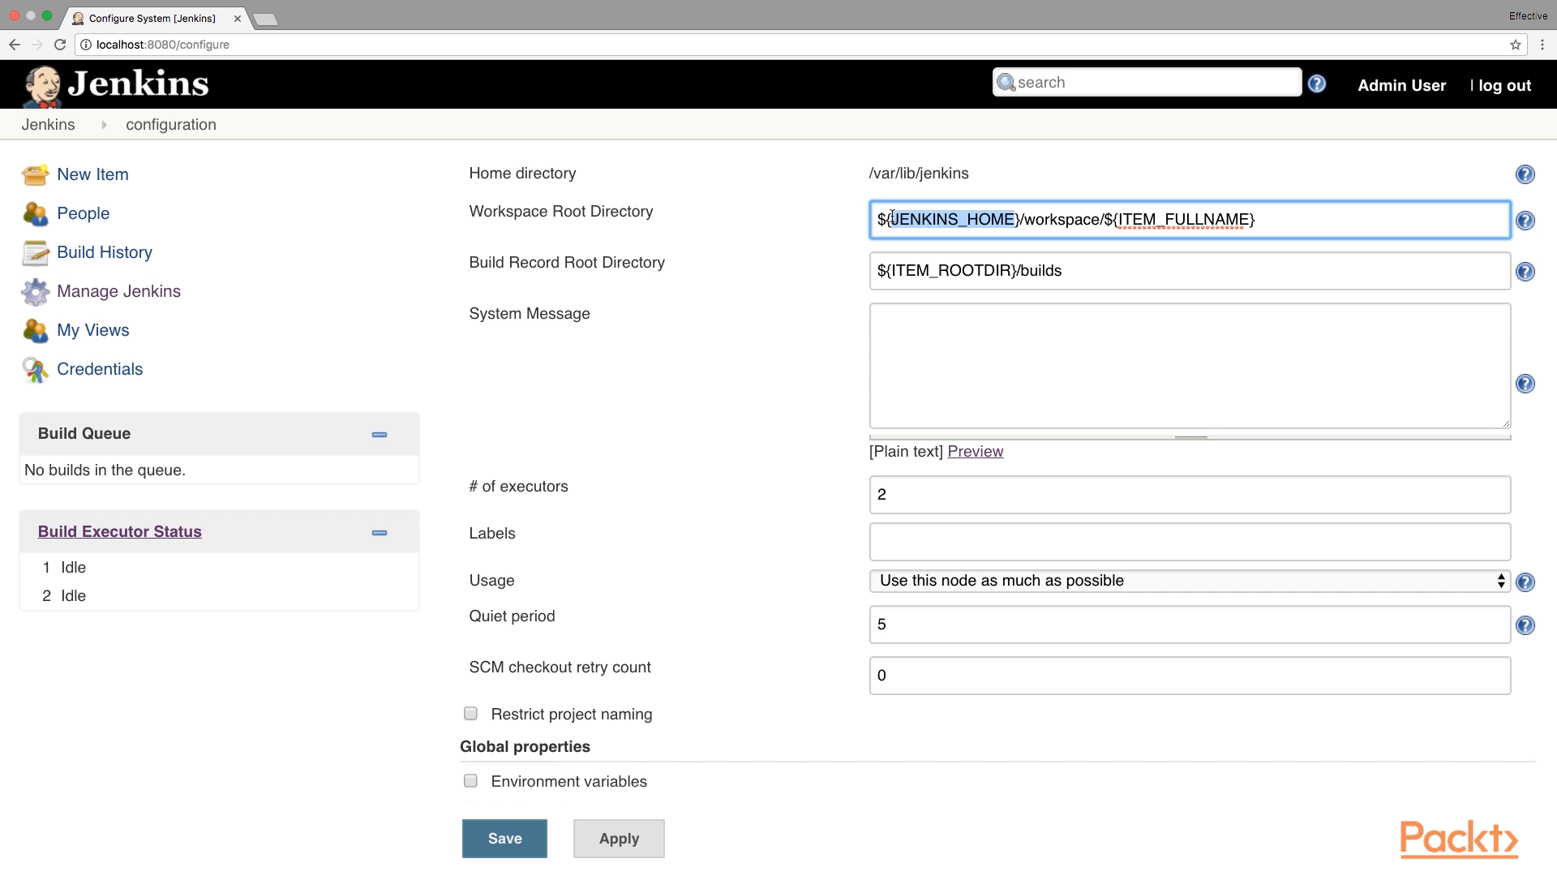
pyautogui.moveTo(867, 173); pyautogui.dragTo(973, 171)
pyautogui.click(1032, 185)
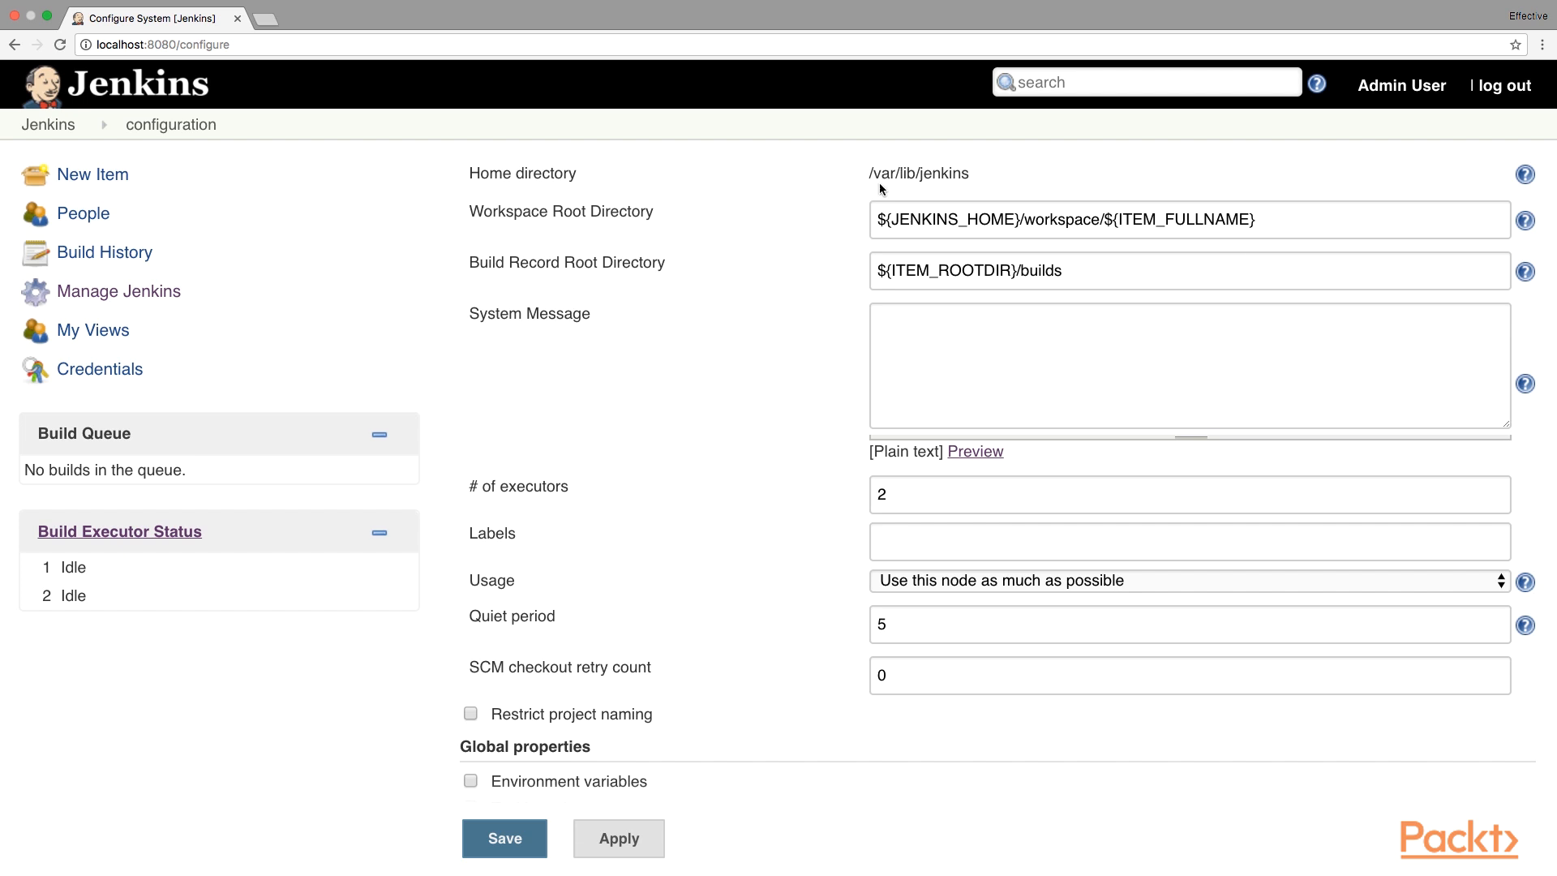
# Set the system message to 'A new build node will be create by the end of this section', preview and save it.
pyautogui.click(897, 332)
pyautogui.write('A new ')
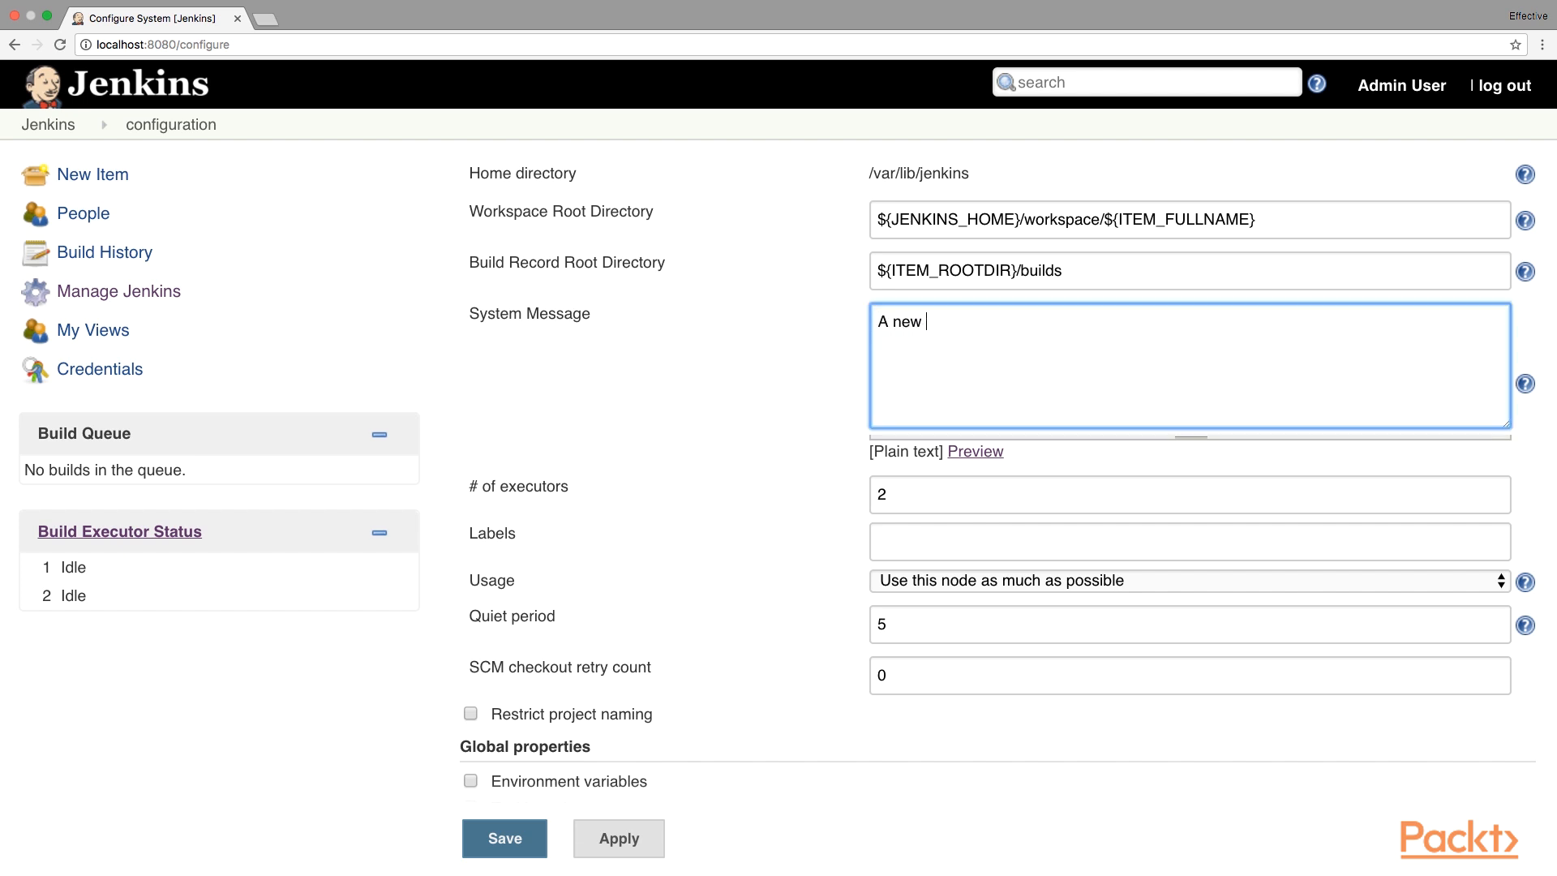
pyautogui.write('build node will be create')
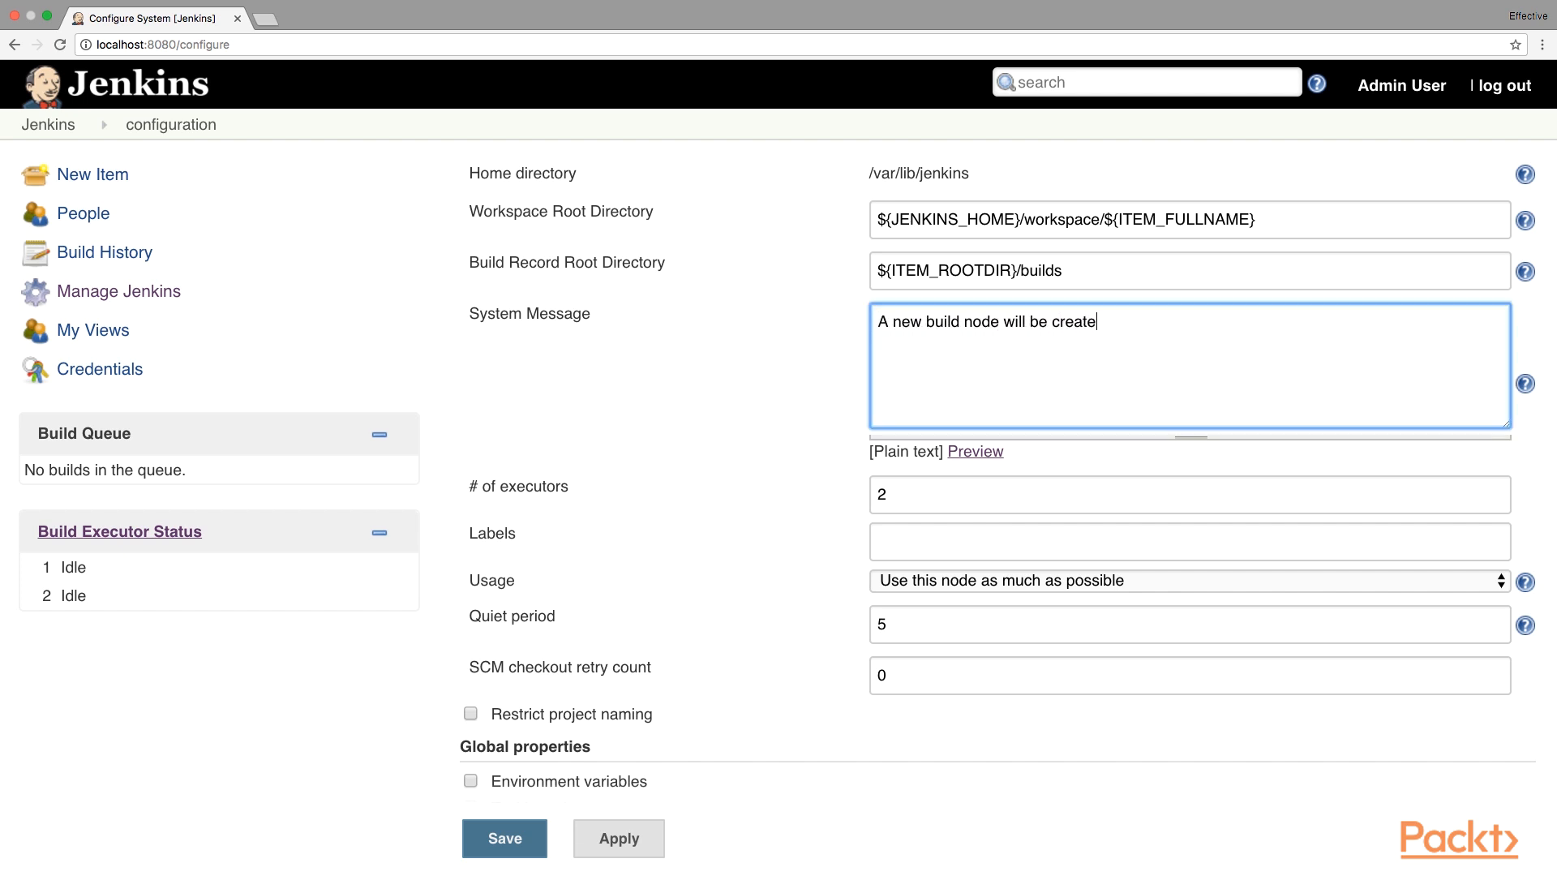
pyautogui.write(' by the end of this section')
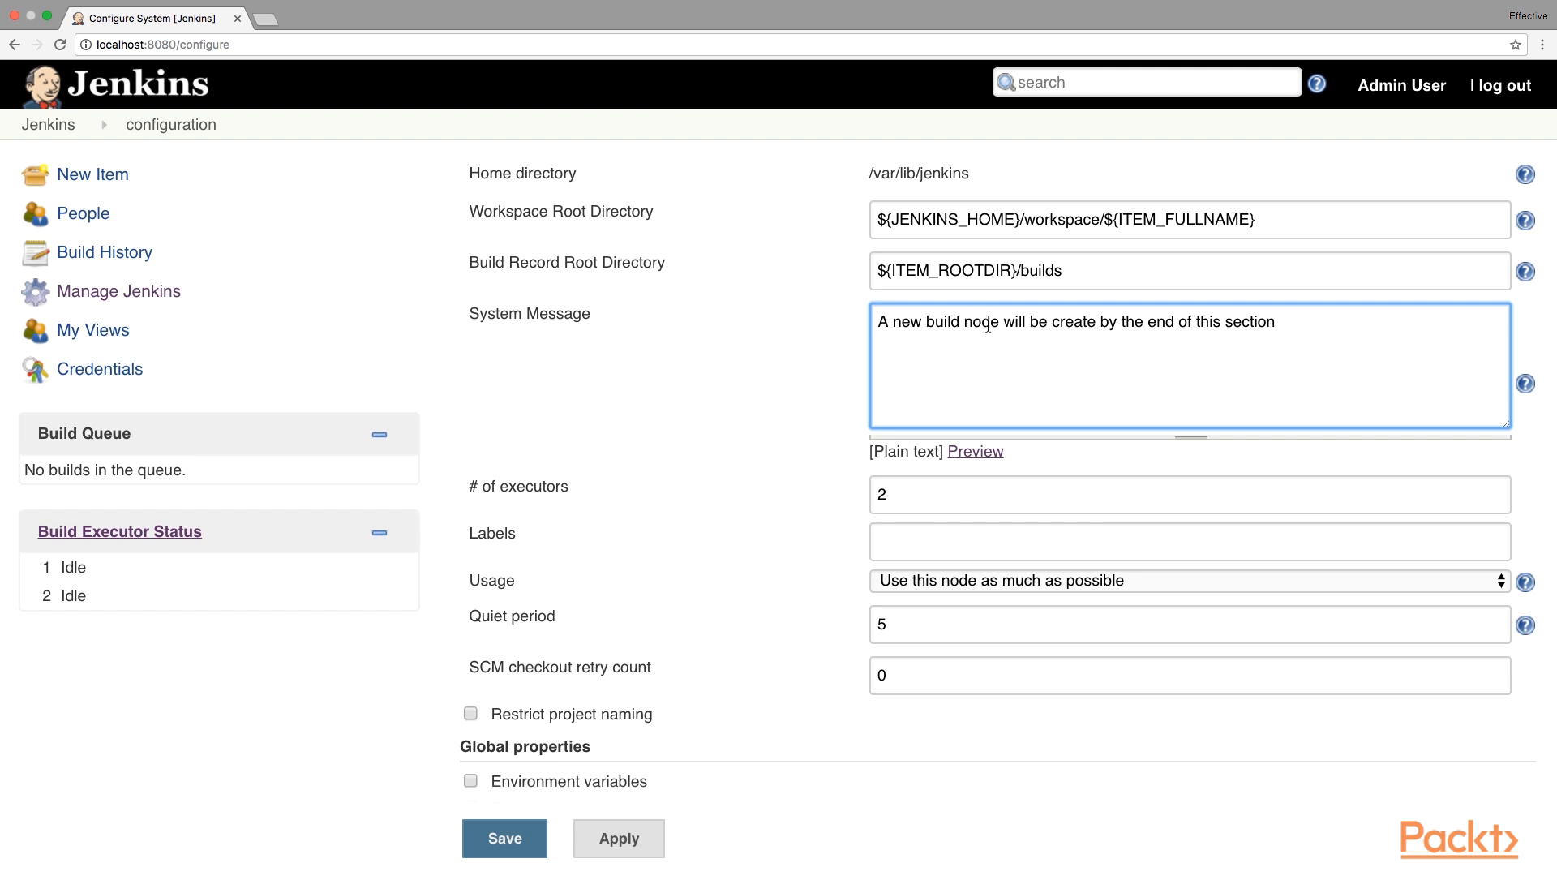
pyautogui.click(993, 453)
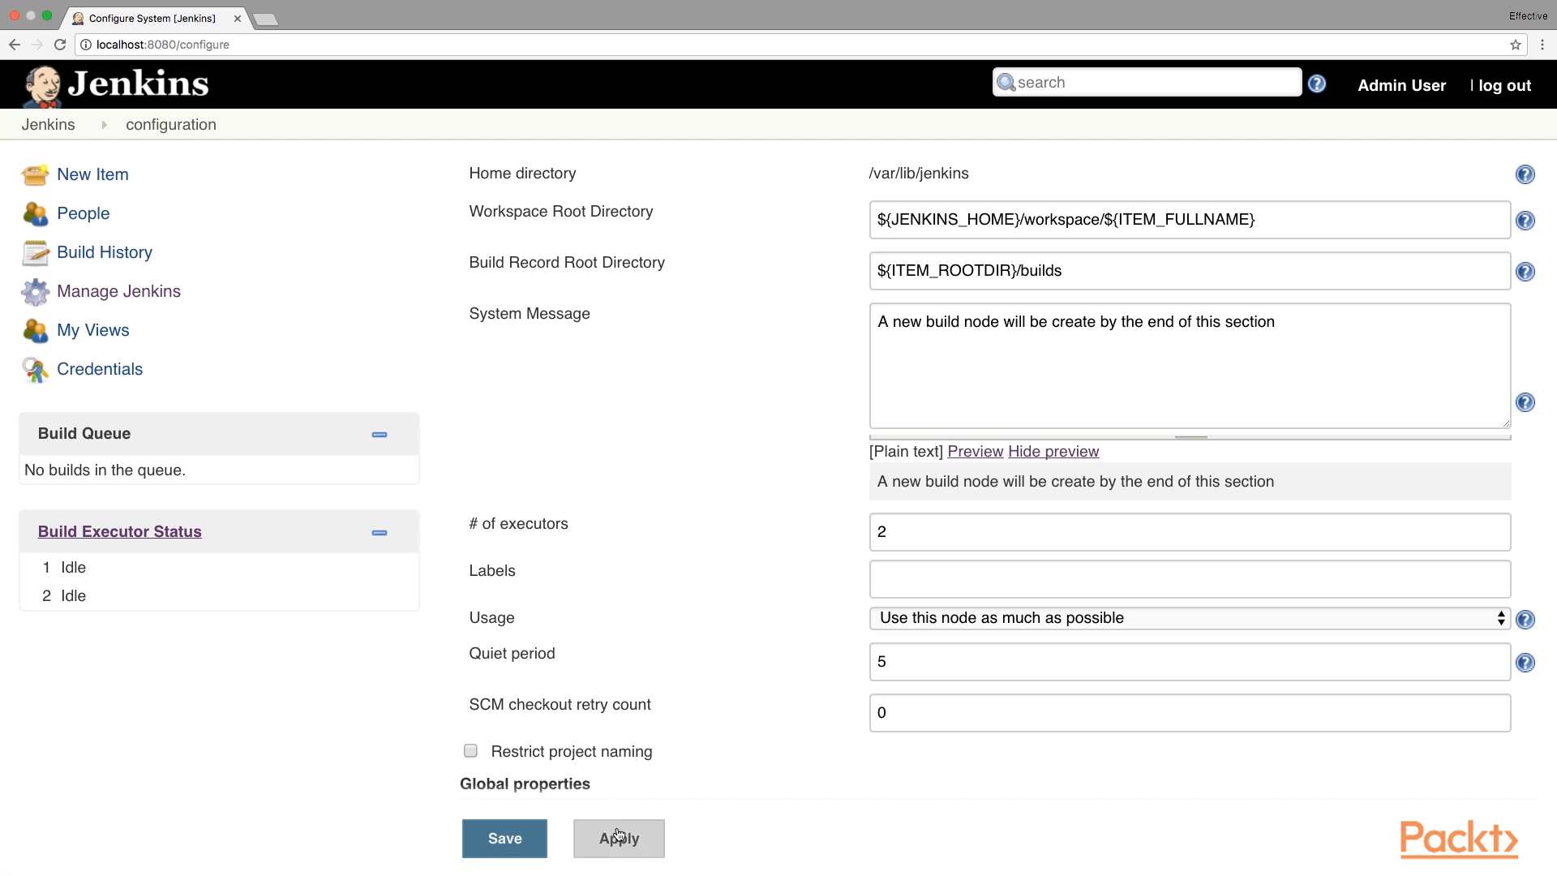
pyautogui.click(523, 848)
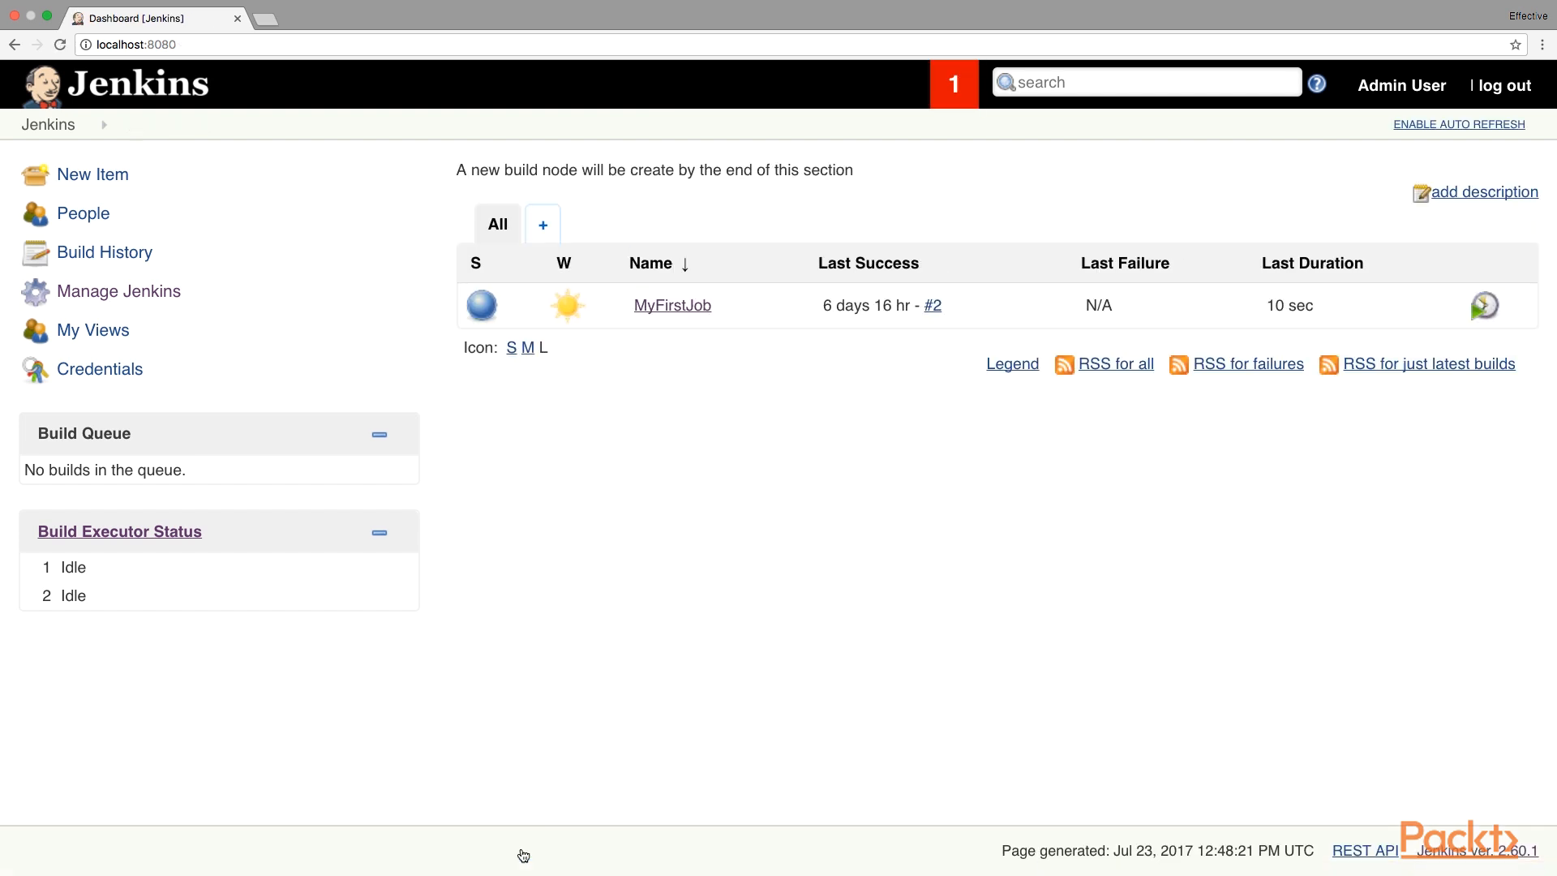
# Check the new message on the dashboard, then go to Manage Jenkins.
pyautogui.moveTo(876, 177); pyautogui.dragTo(459, 169)
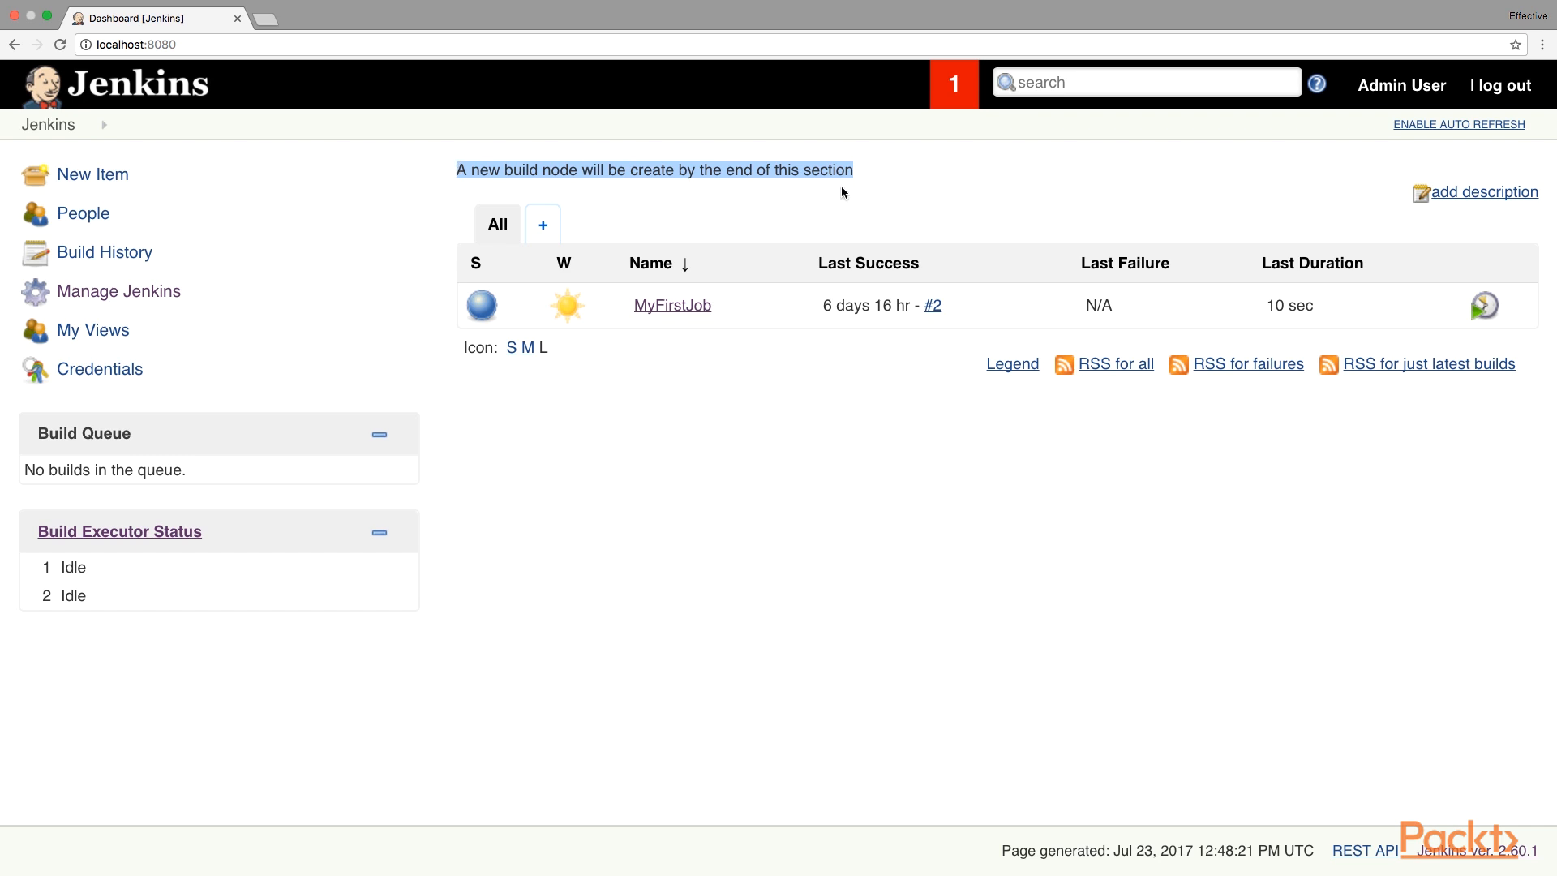
pyautogui.click(865, 188)
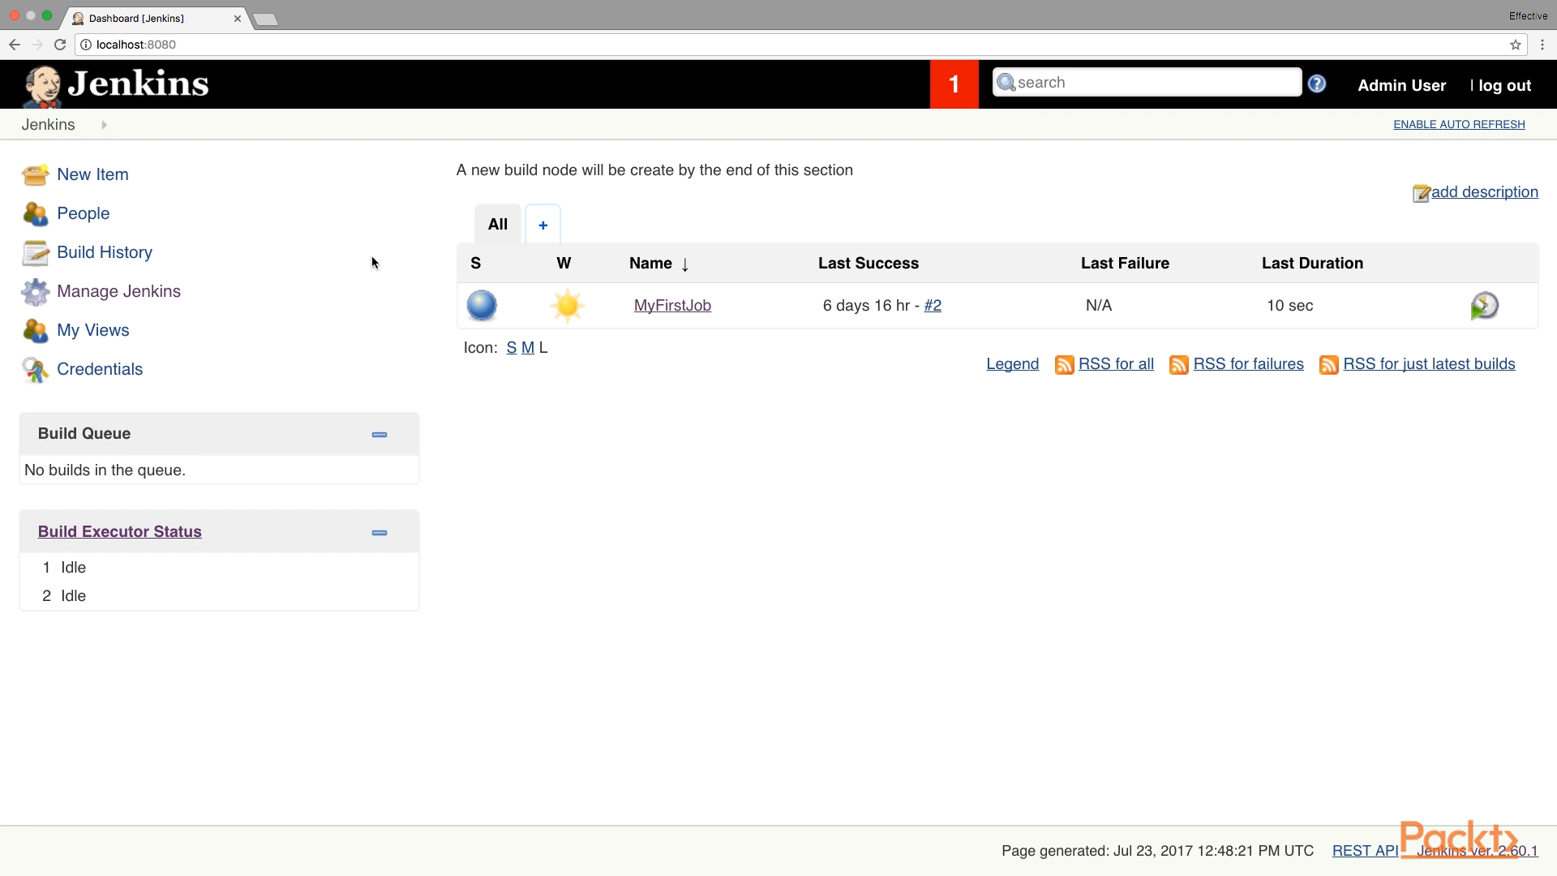
pyautogui.click(178, 299)
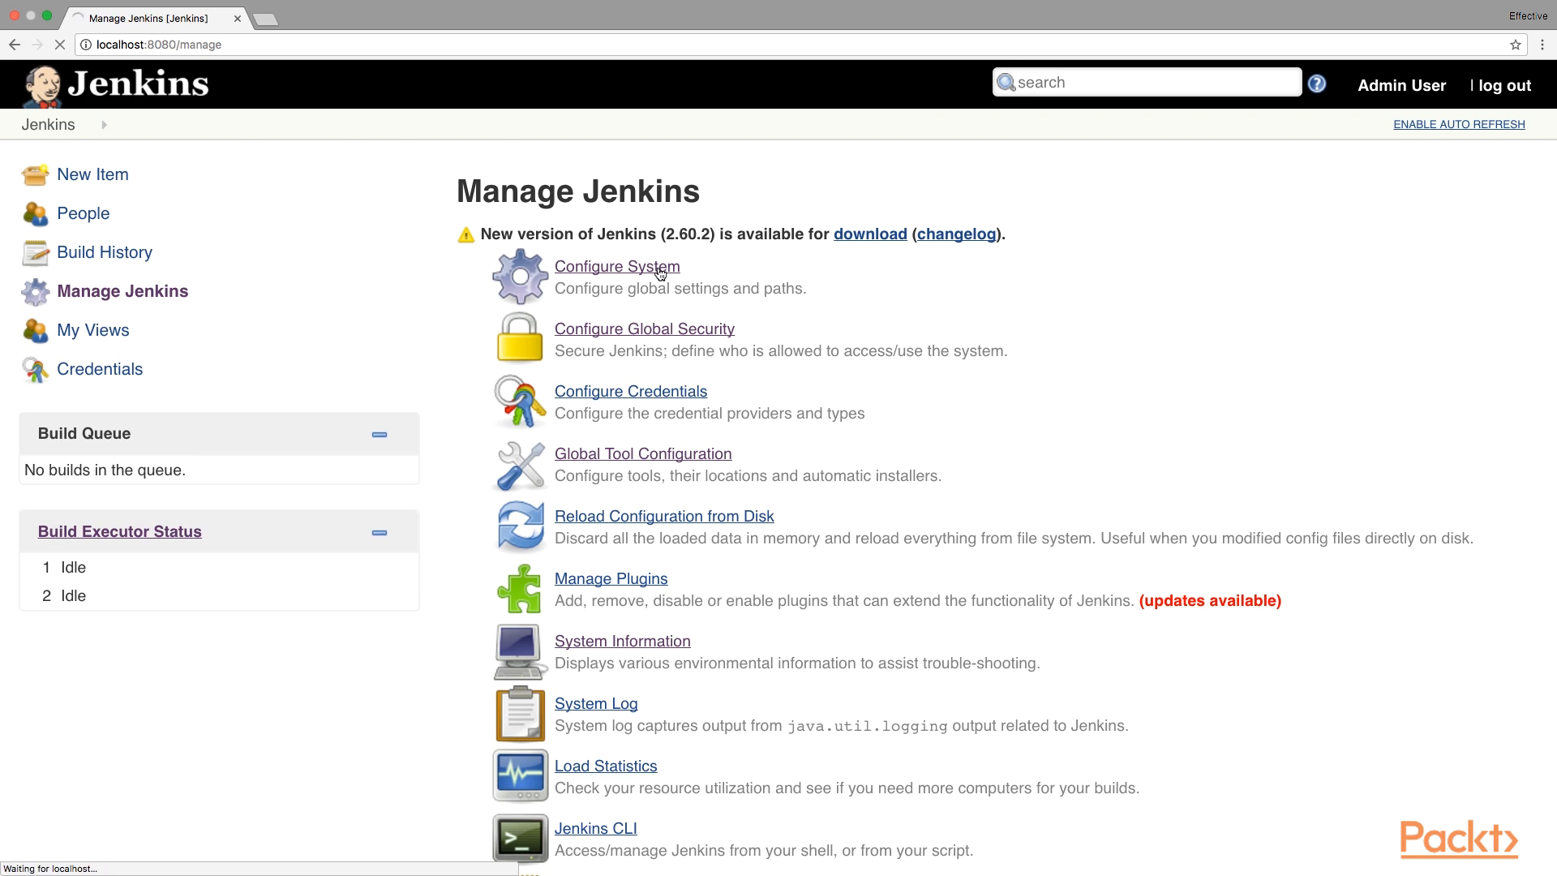
# Wrap the system message in <font color="red"> and </font> tags and preview it.
pyautogui.click(1006, 261)
pyautogui.press('super+Left')
pyautogui.write('<')
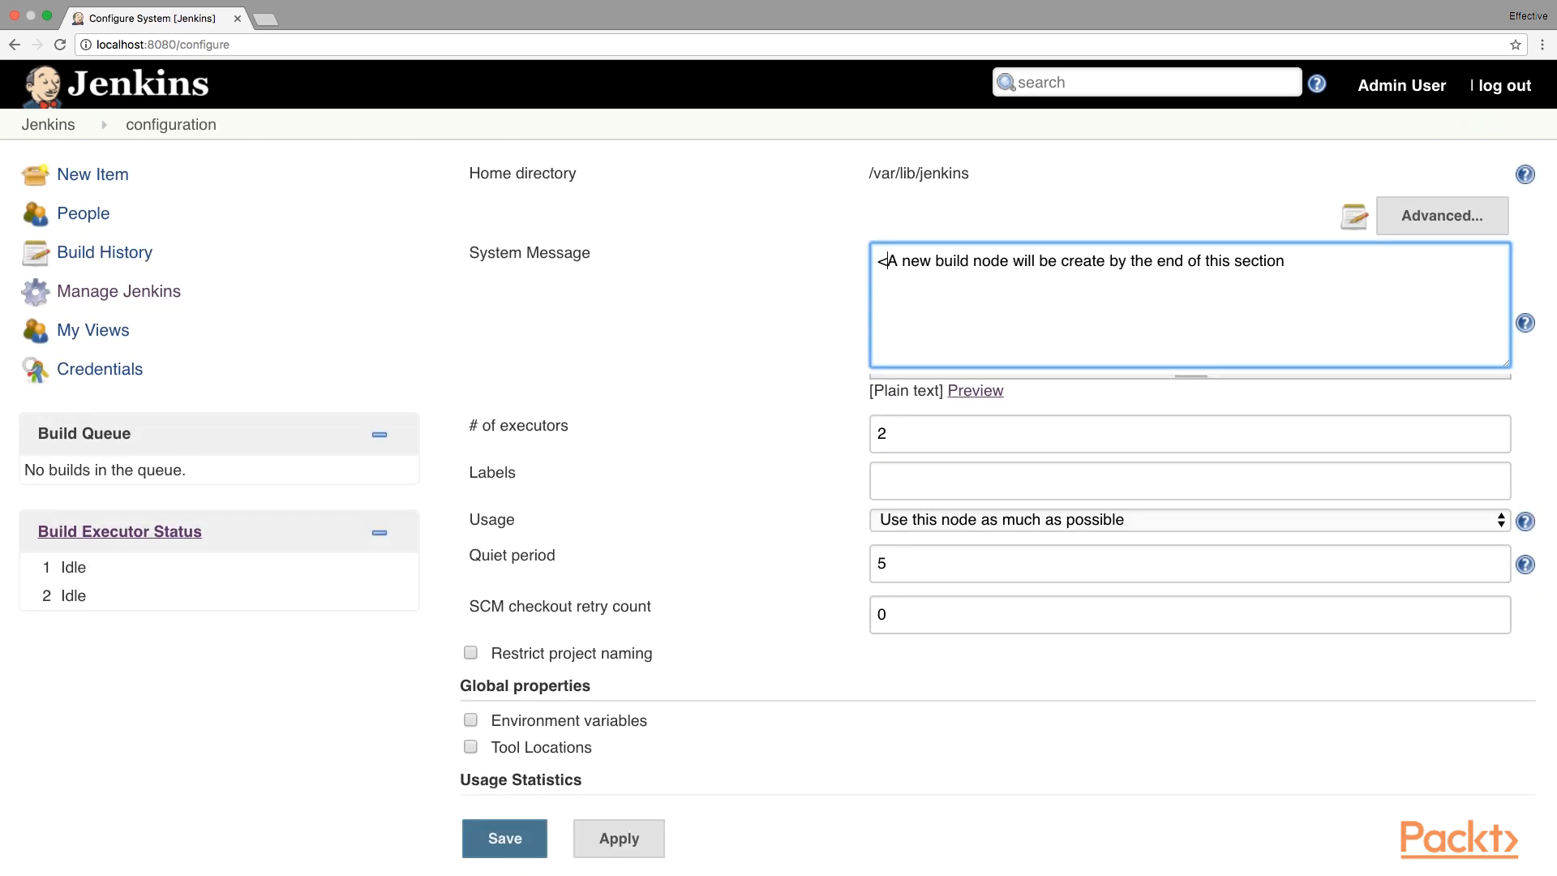
pyautogui.write('font color="red')
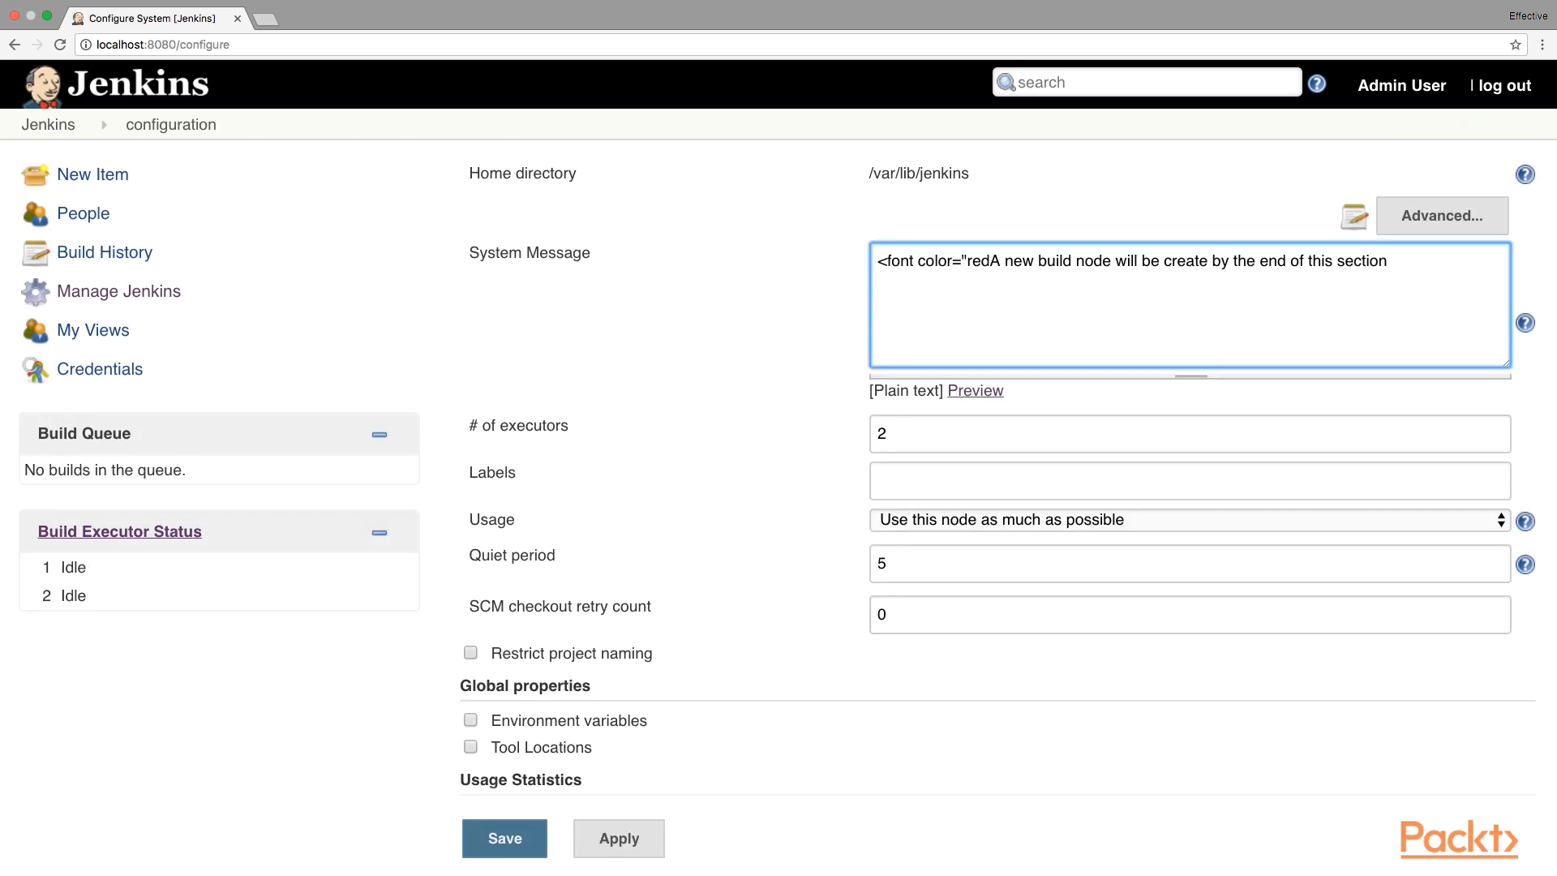
pyautogui.write('">')
pyautogui.press('super+Right')
pyautogui.write('</font')
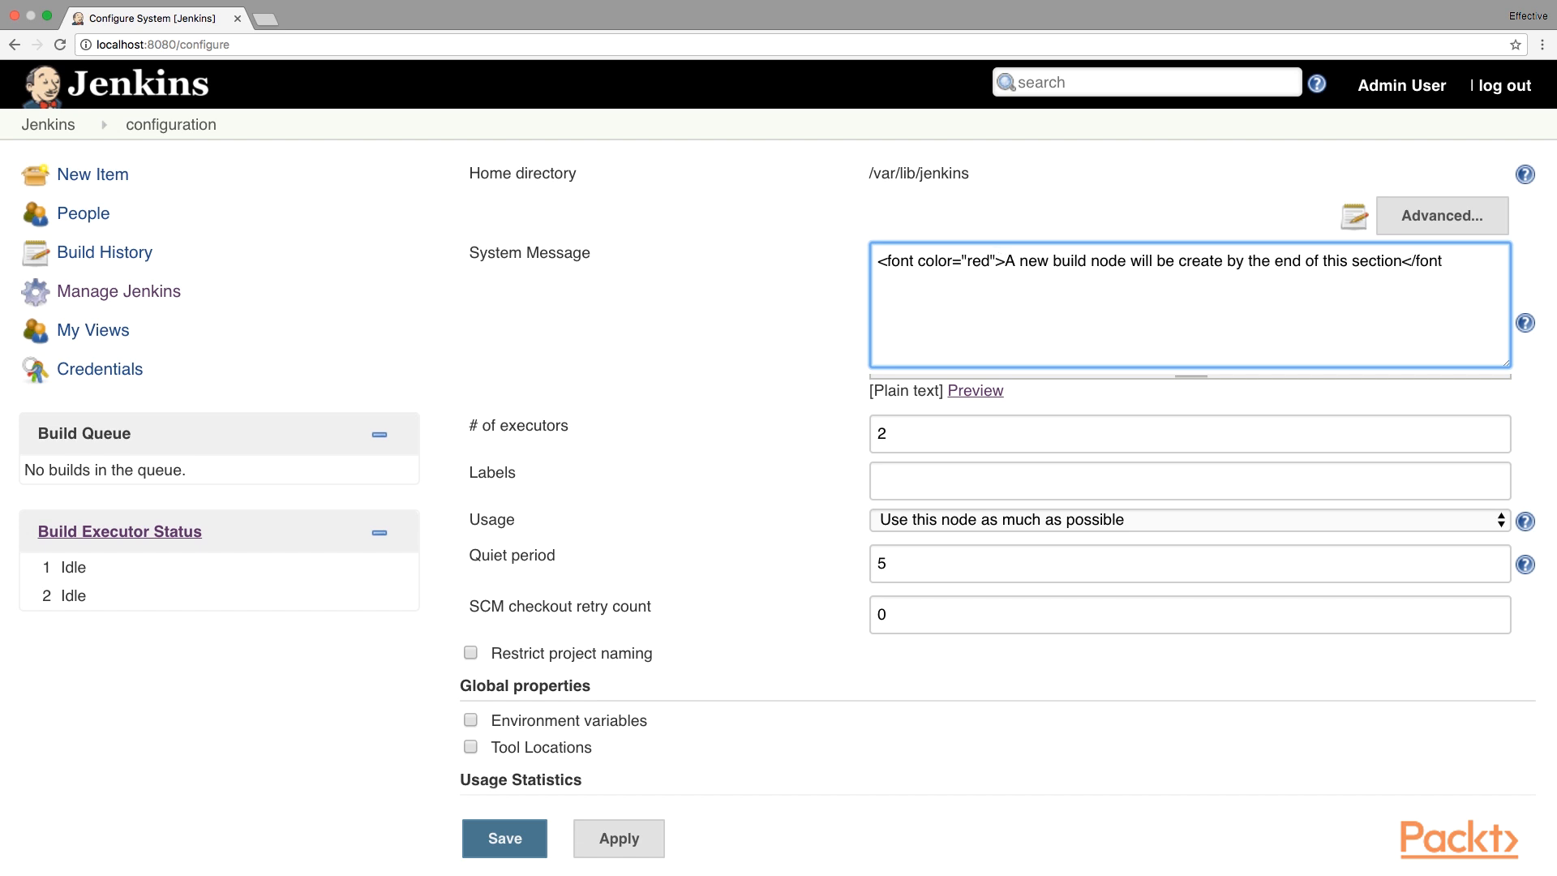
pyautogui.write('>')
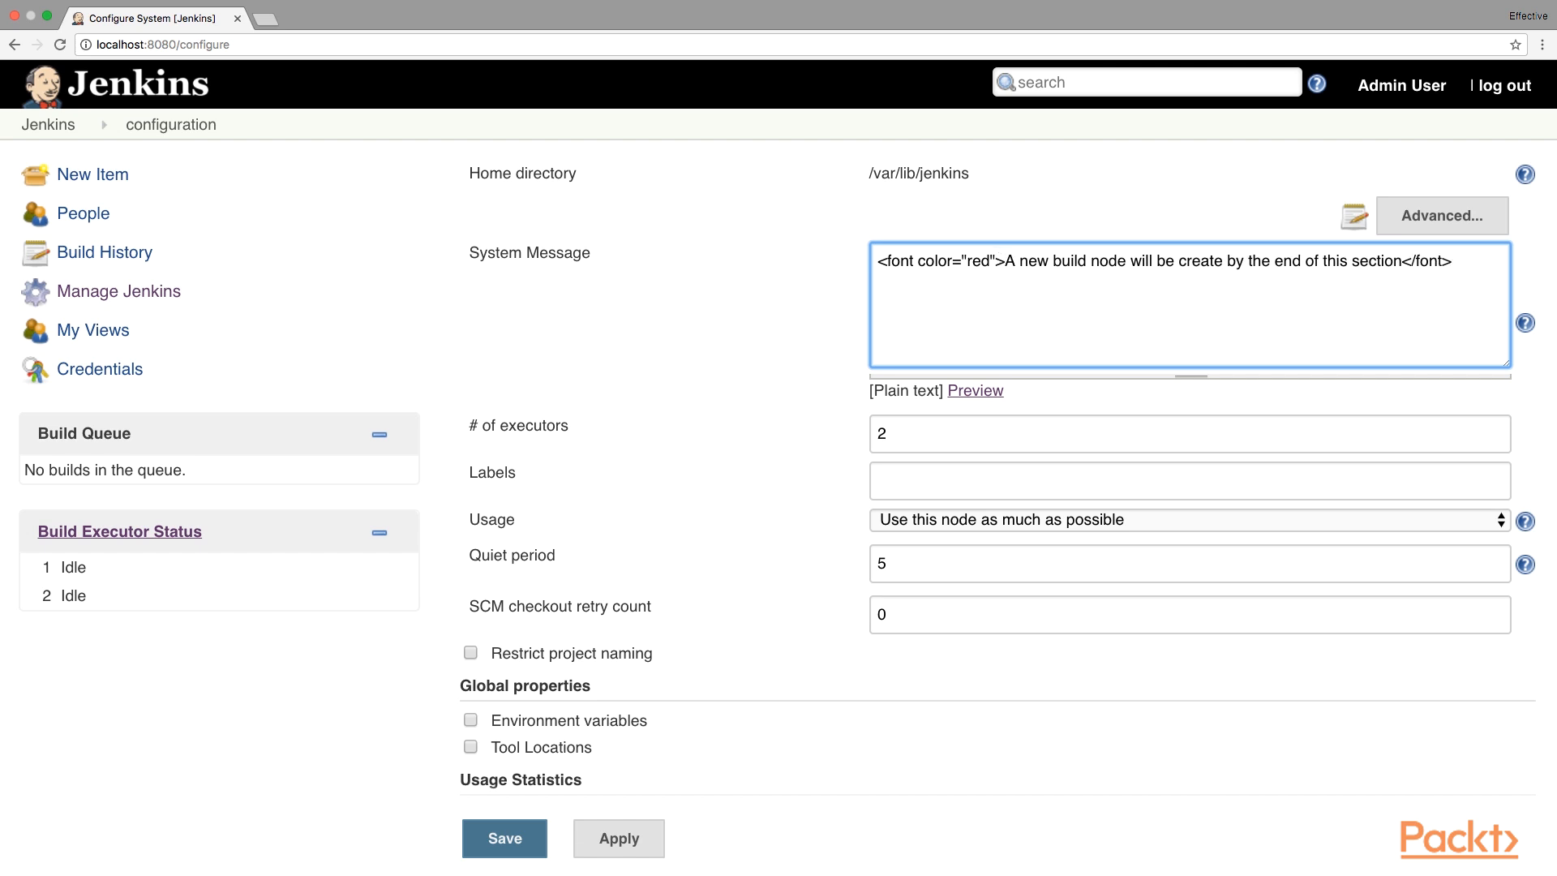
pyautogui.click(976, 391)
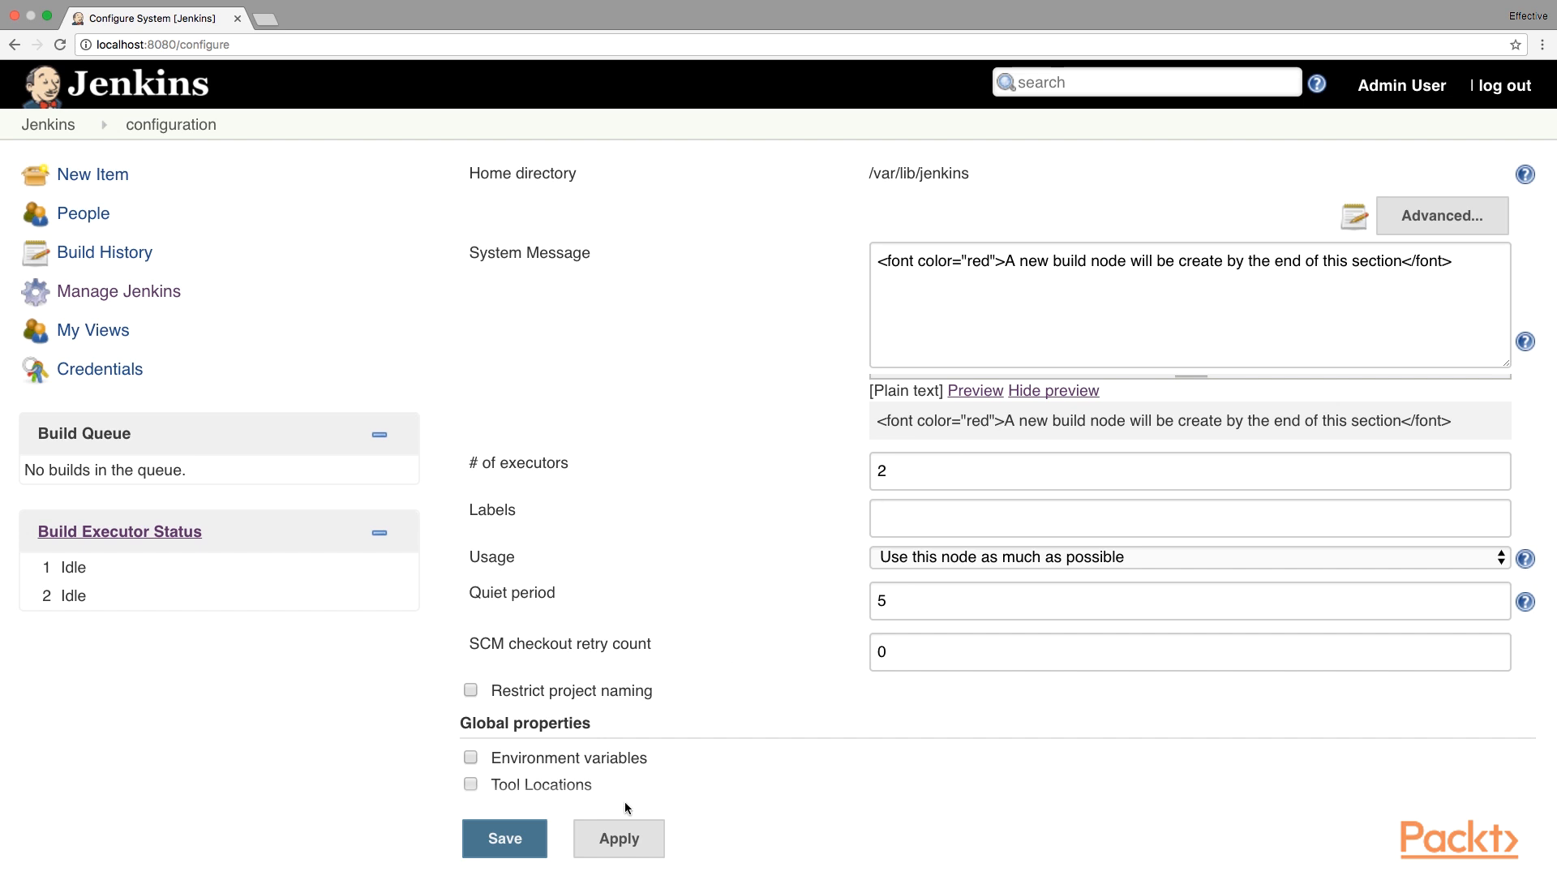
# Save the tagged message, then set the global security Markup Formatter to Safe HTML and save.
pyautogui.click(519, 839)
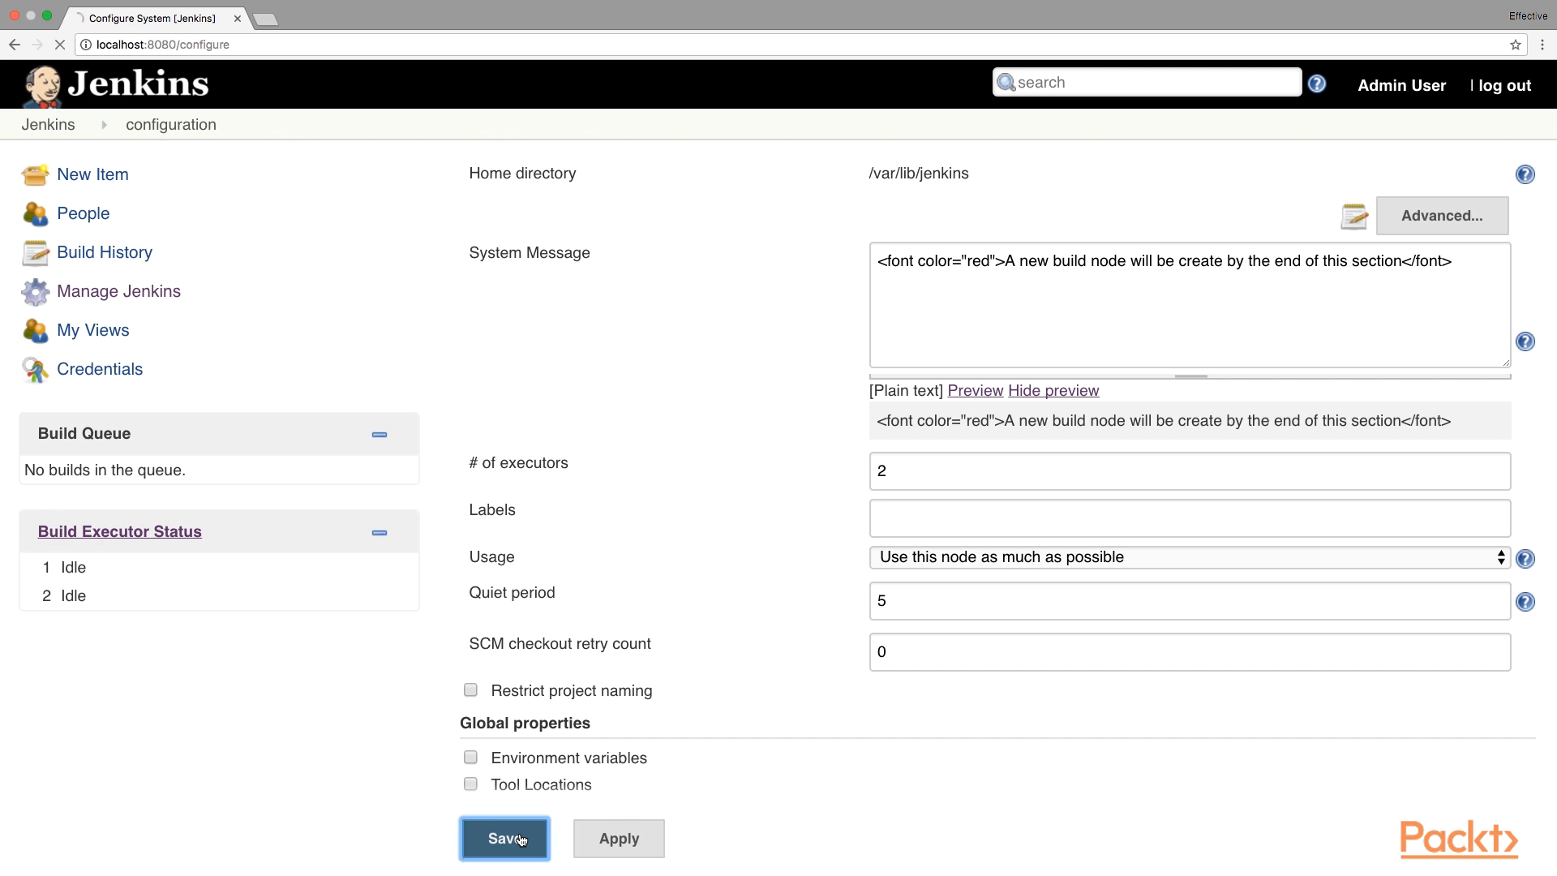
pyautogui.click(124, 302)
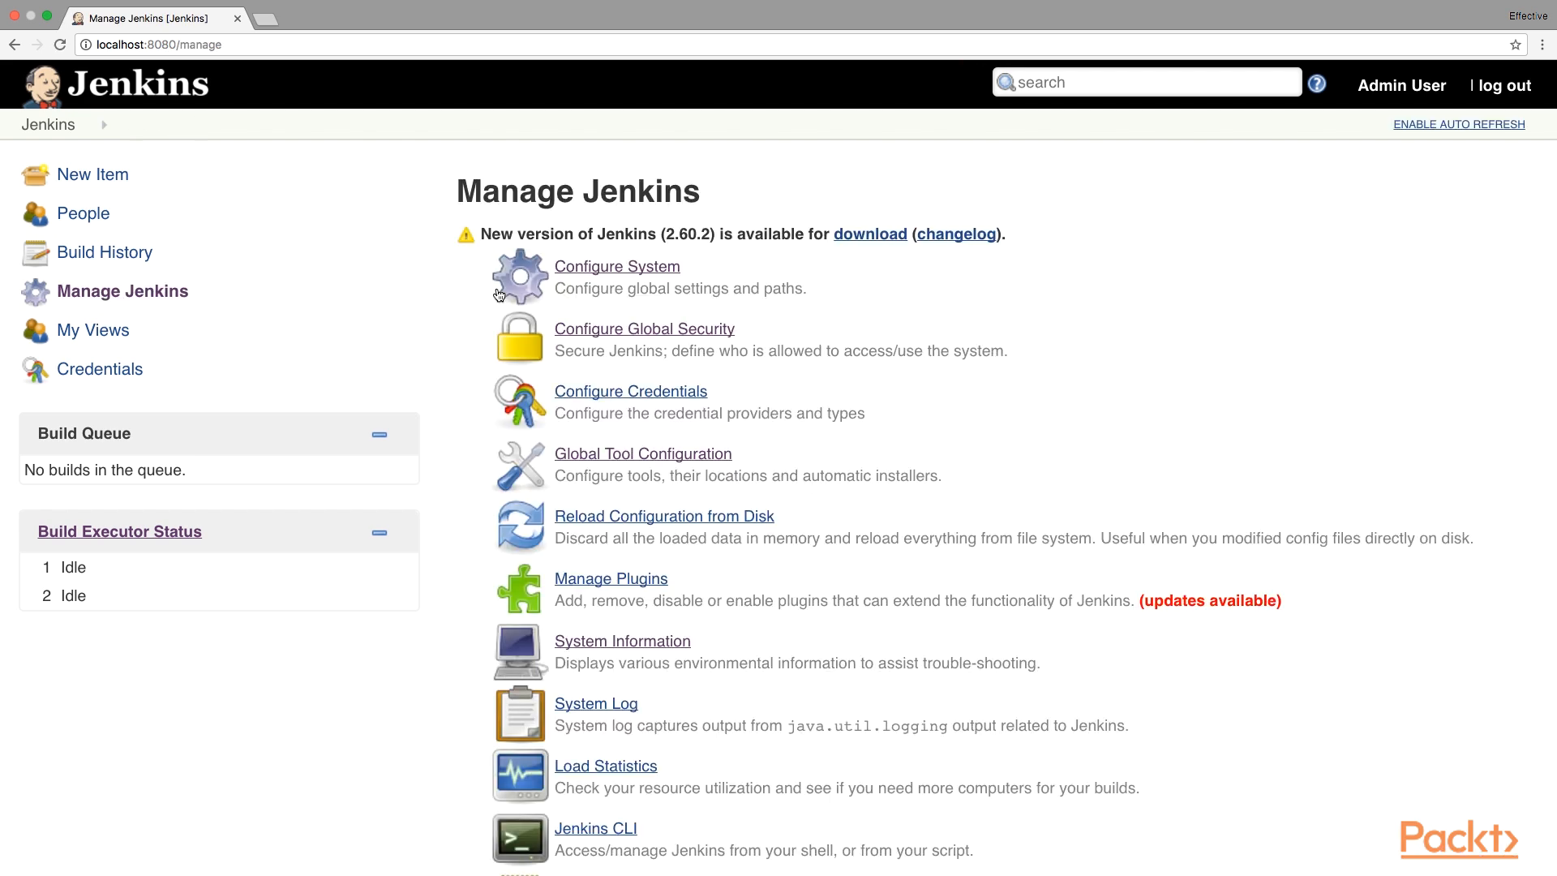
pyautogui.click(608, 339)
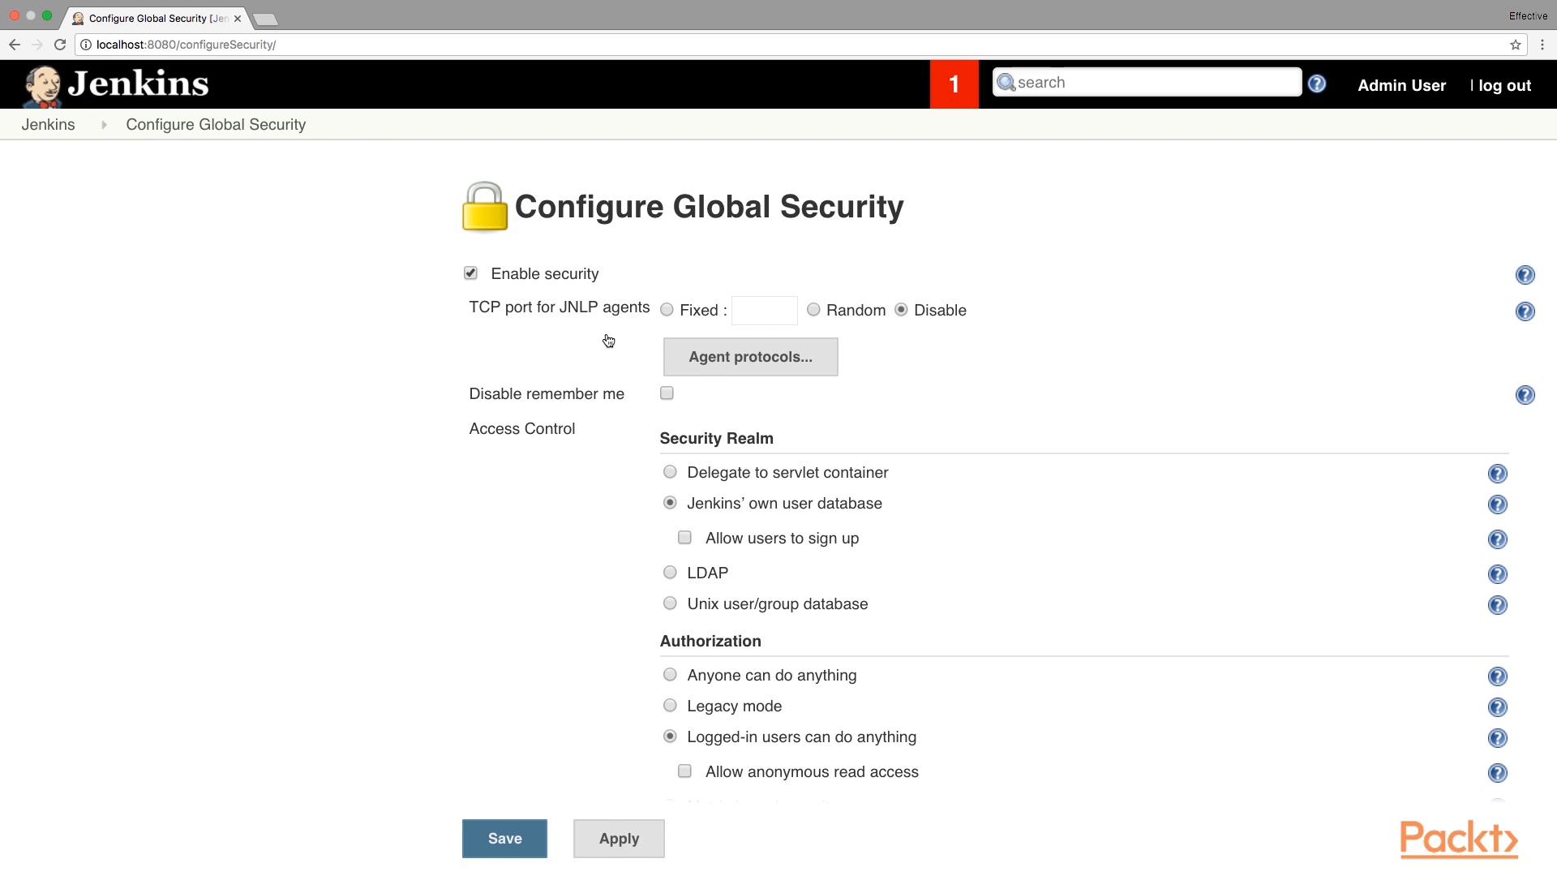
pyautogui.scroll(-5, 608, 338)
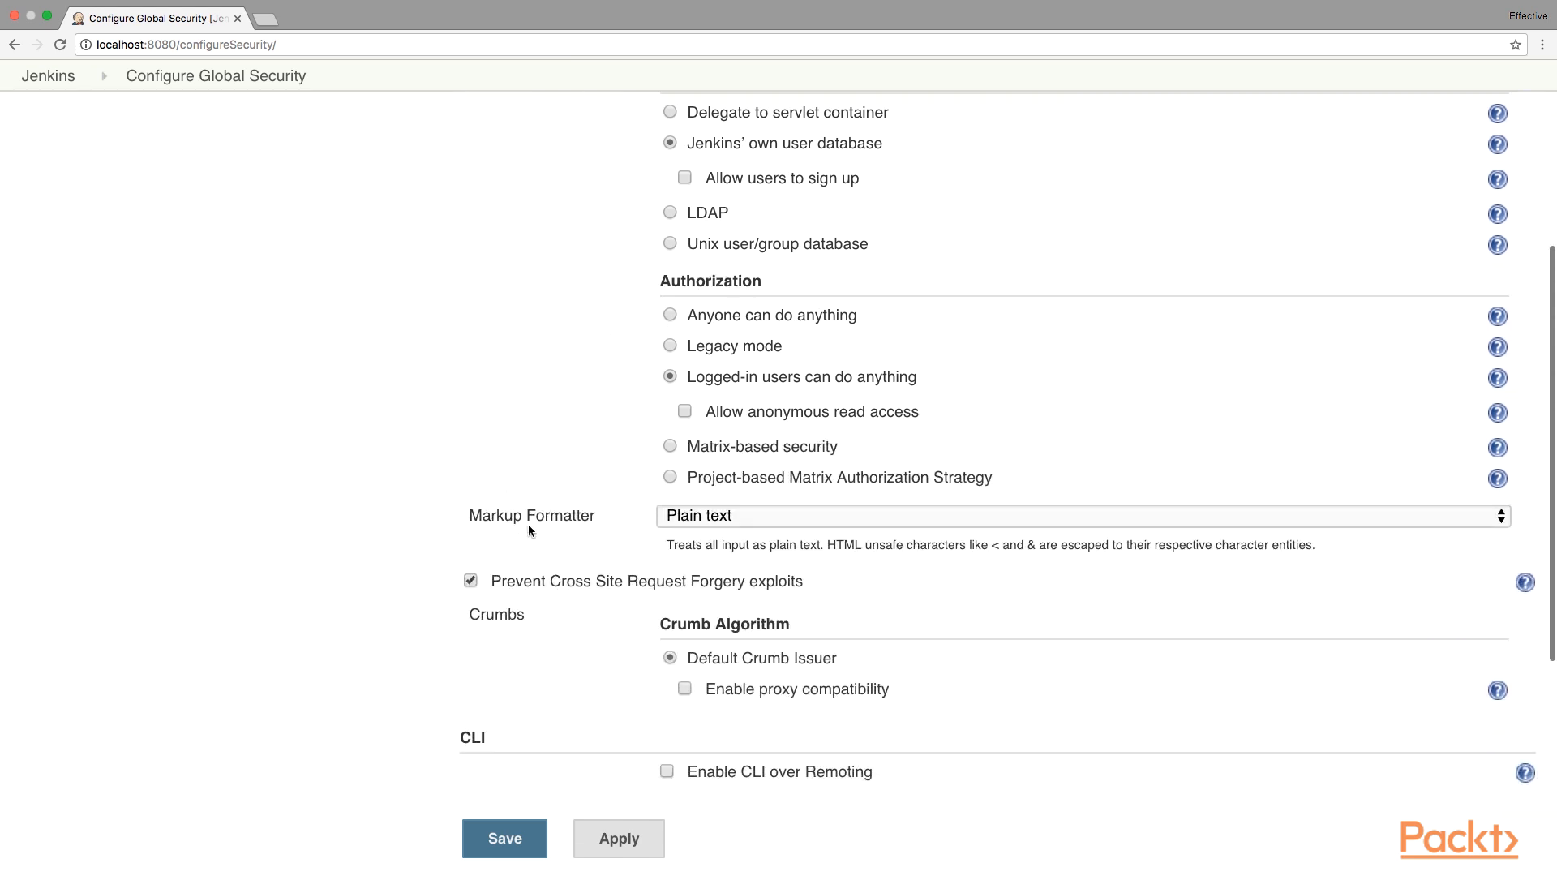
pyautogui.click(786, 509)
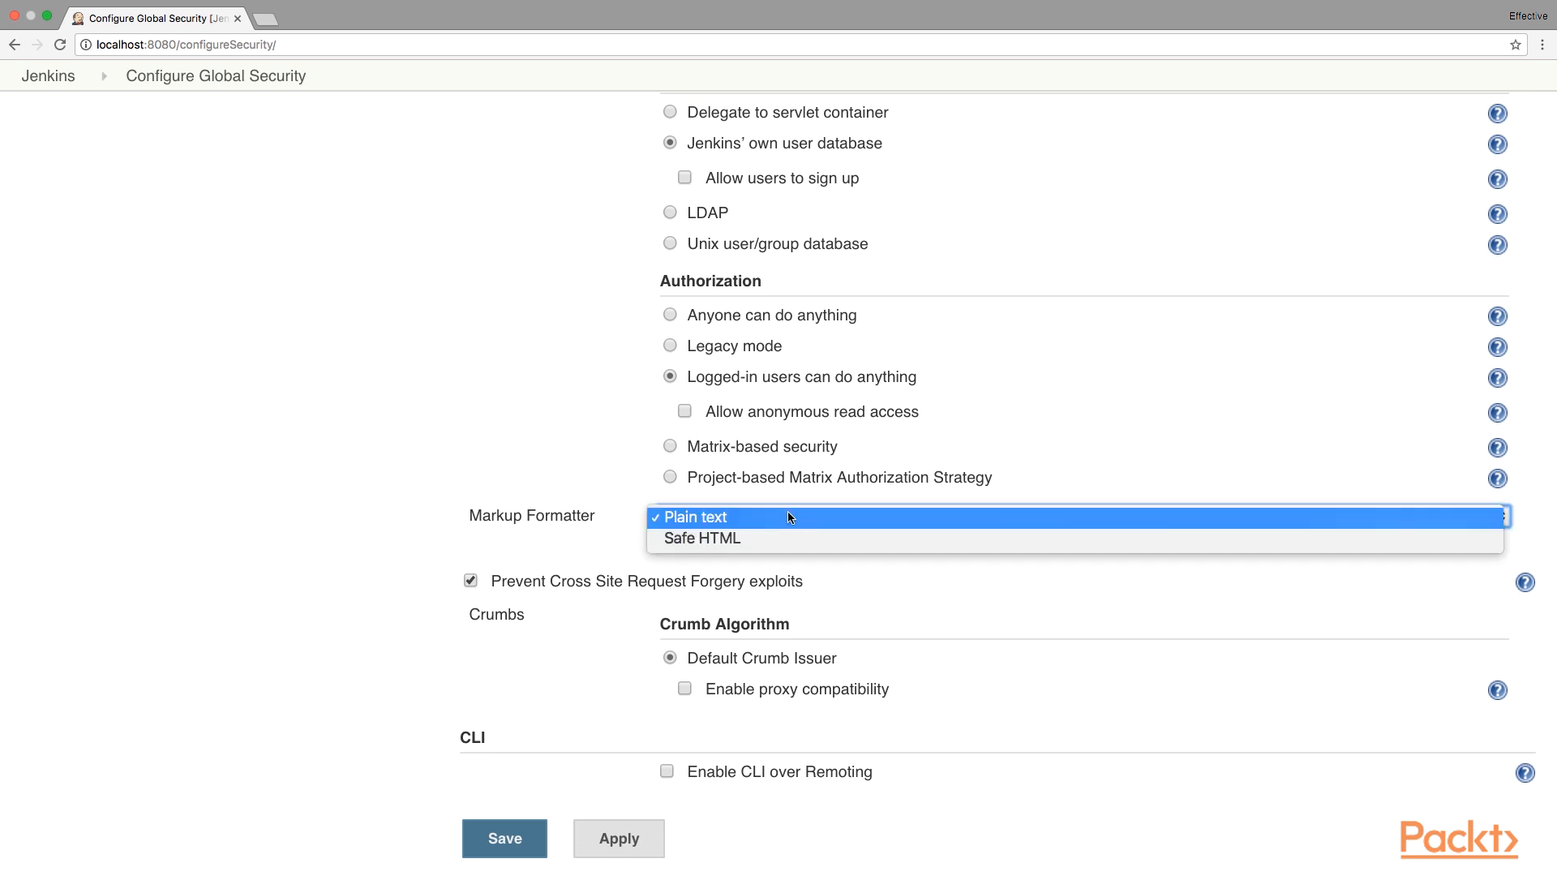
pyautogui.click(783, 548)
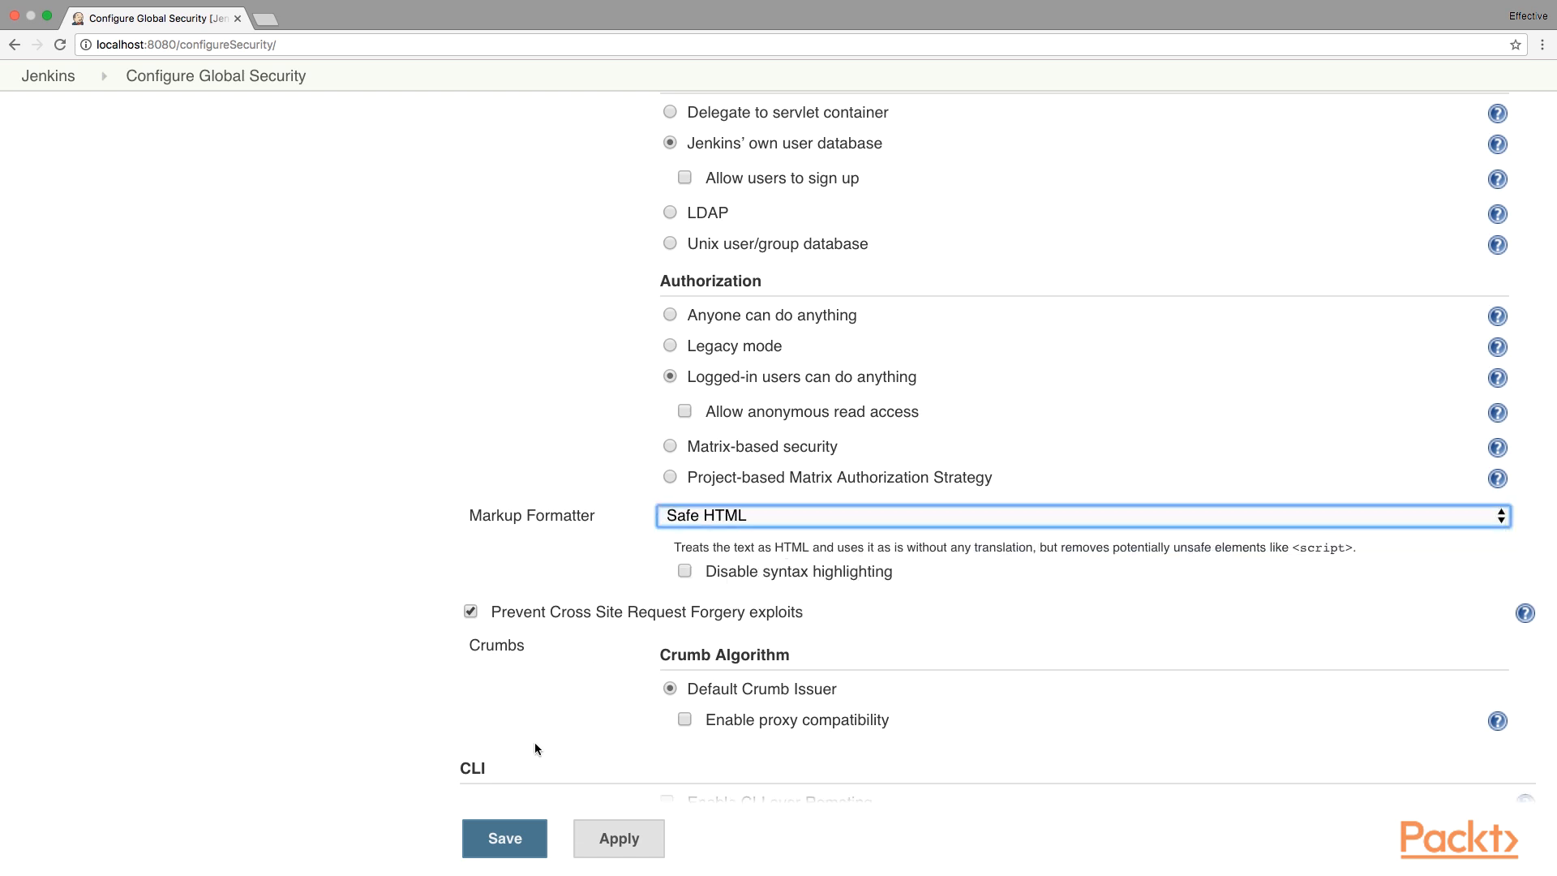
pyautogui.click(516, 838)
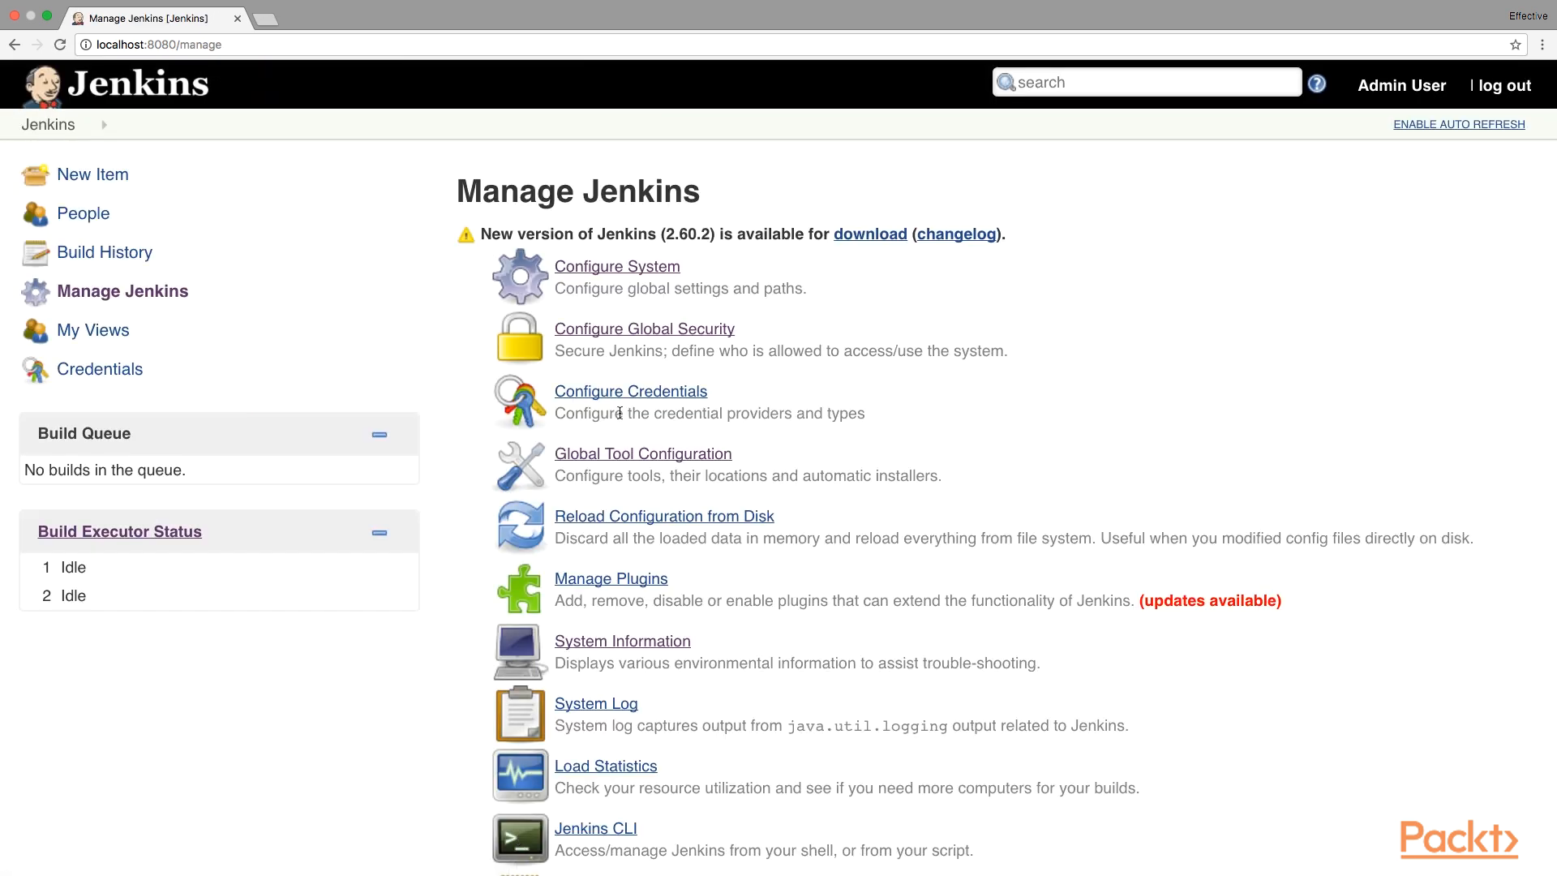
# Preview the system message in Configure System to confirm it renders in red.
pyautogui.click(631, 270)
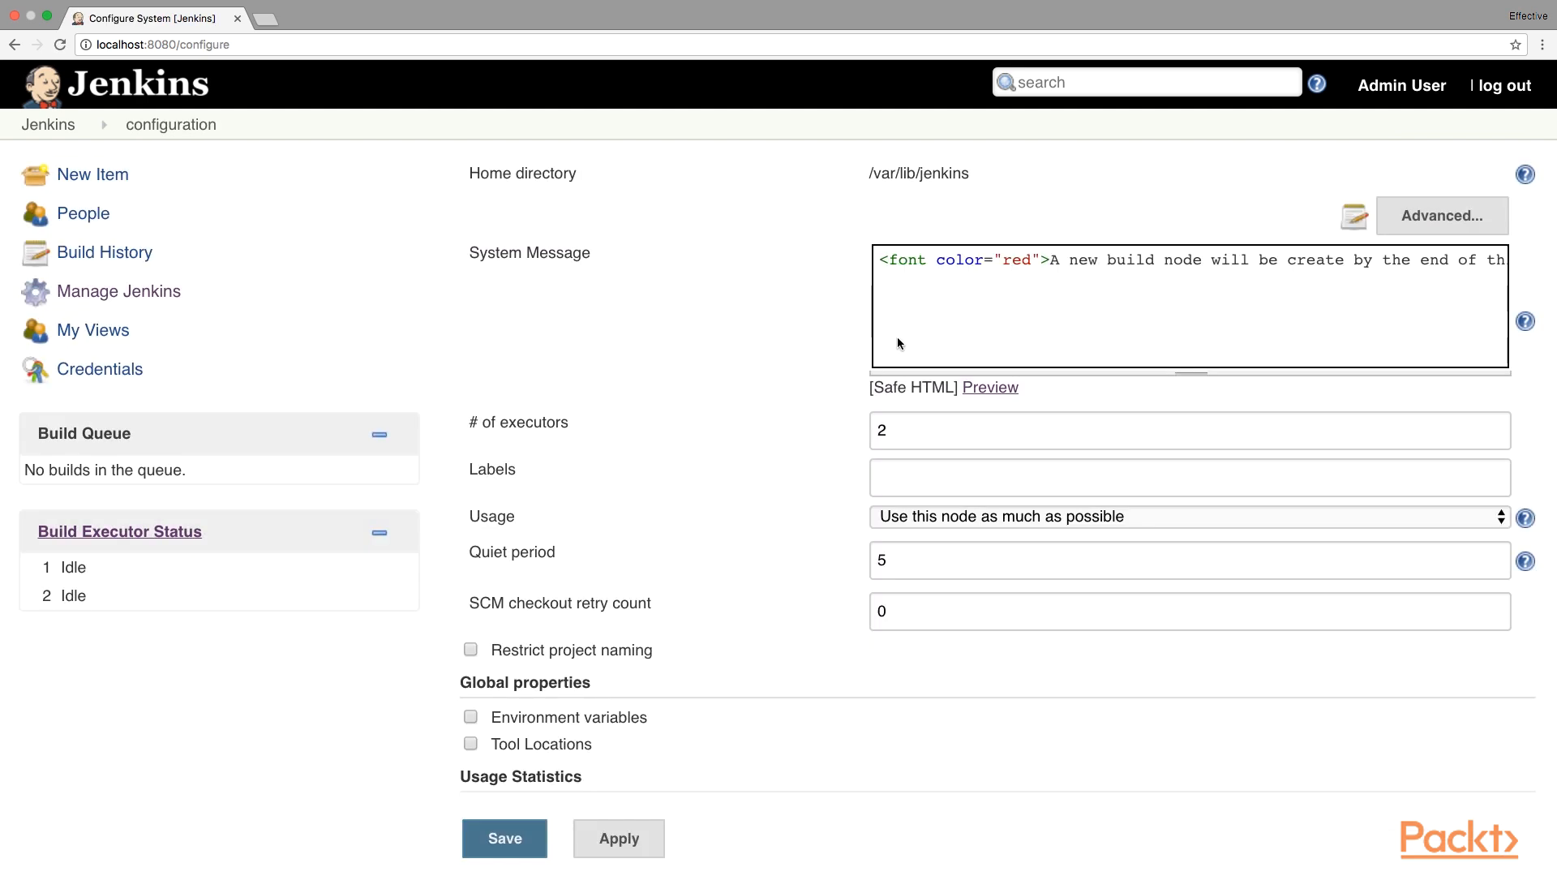
pyautogui.click(991, 388)
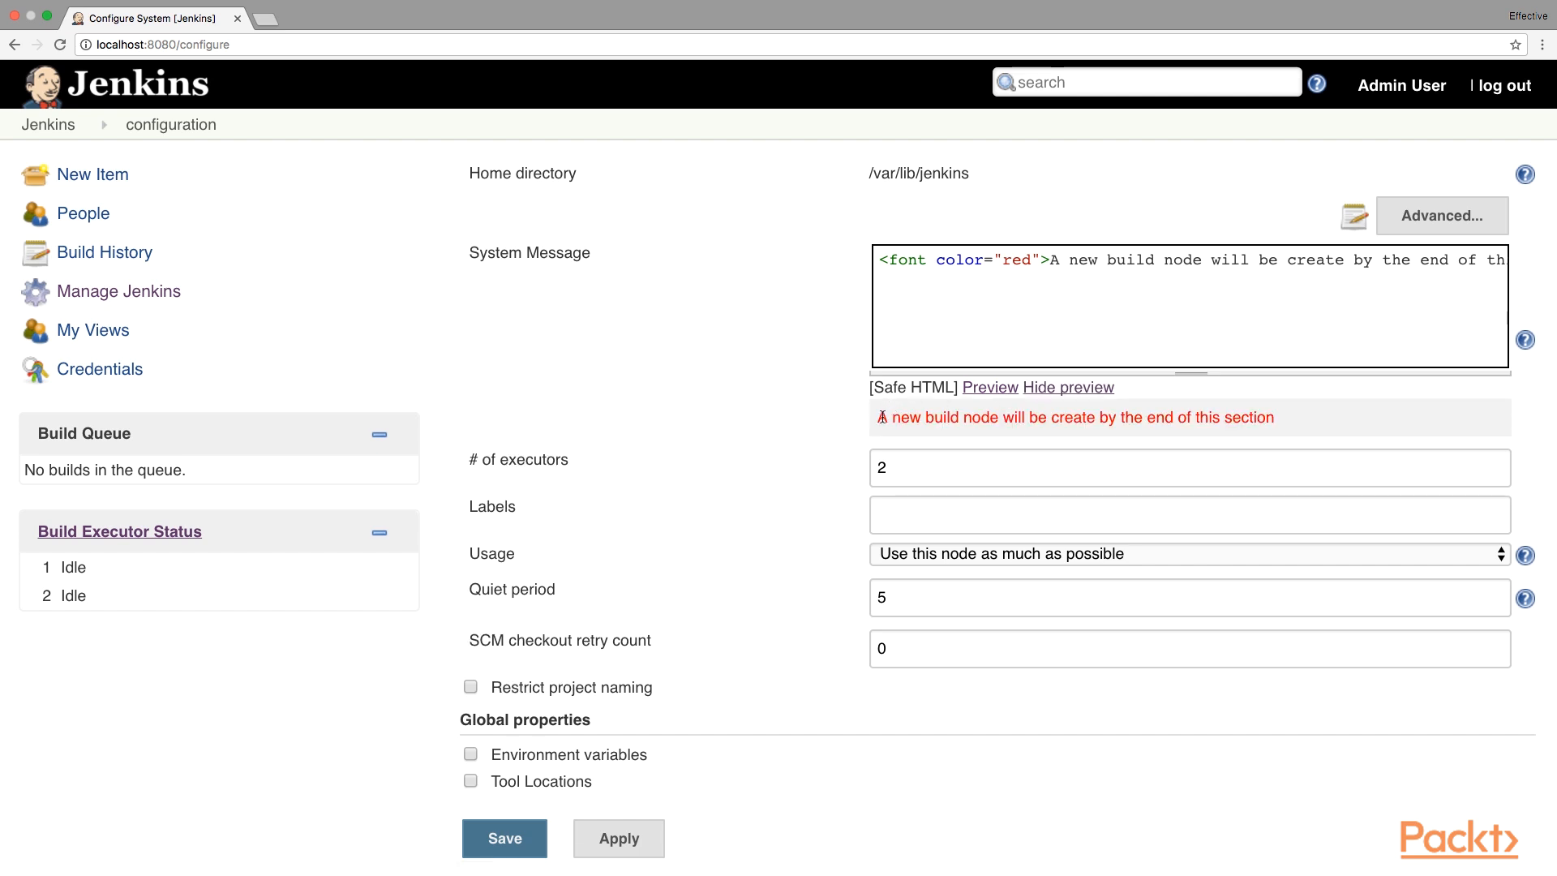
pyautogui.moveTo(880, 417); pyautogui.dragTo(1278, 413)
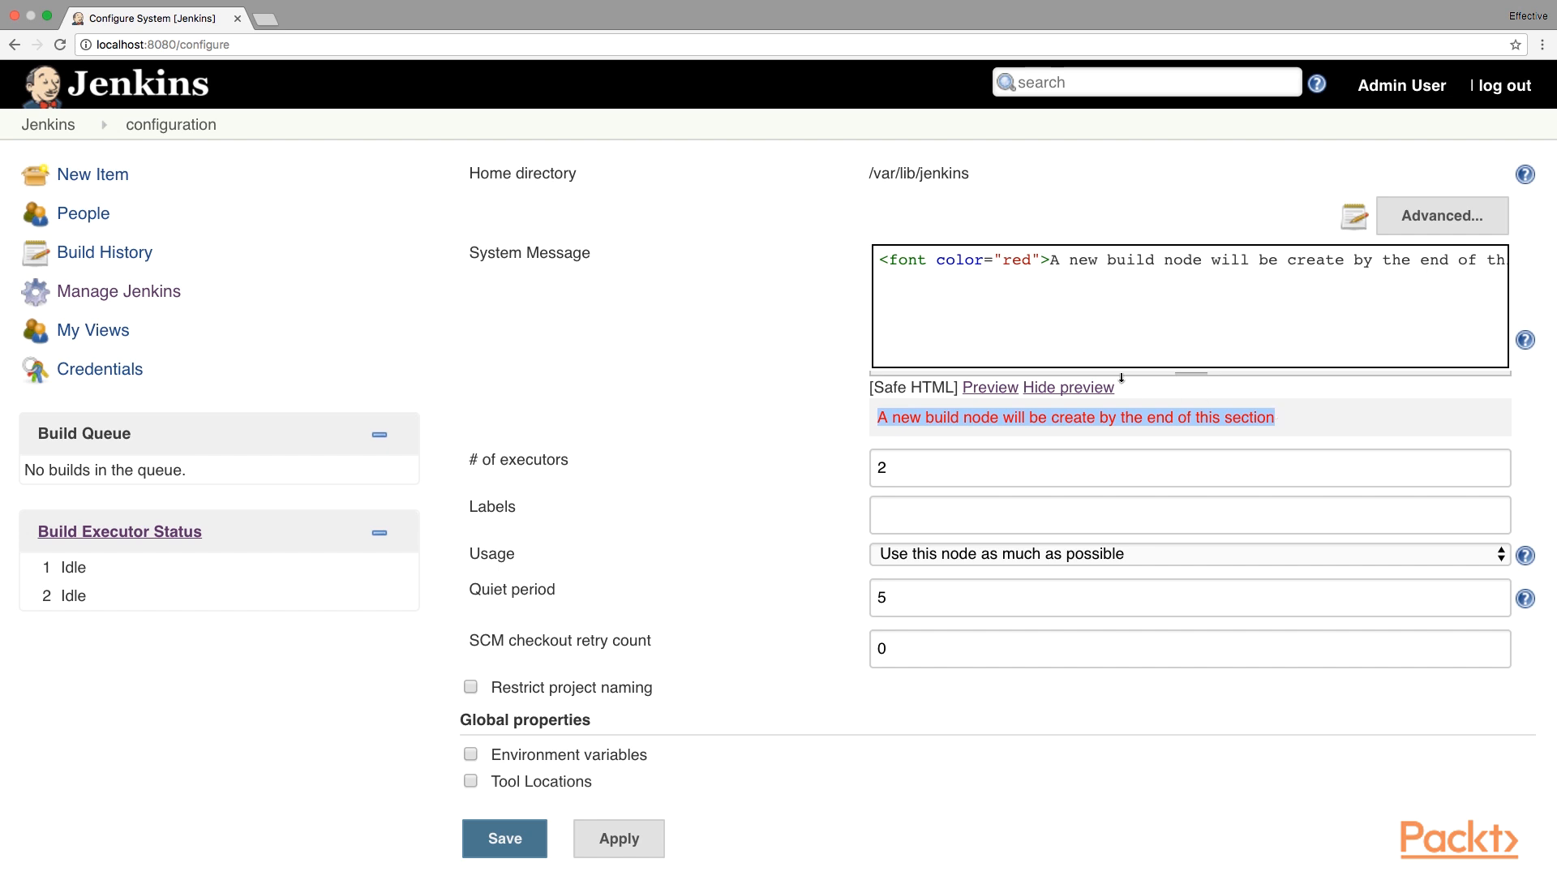
pyautogui.click(1049, 327)
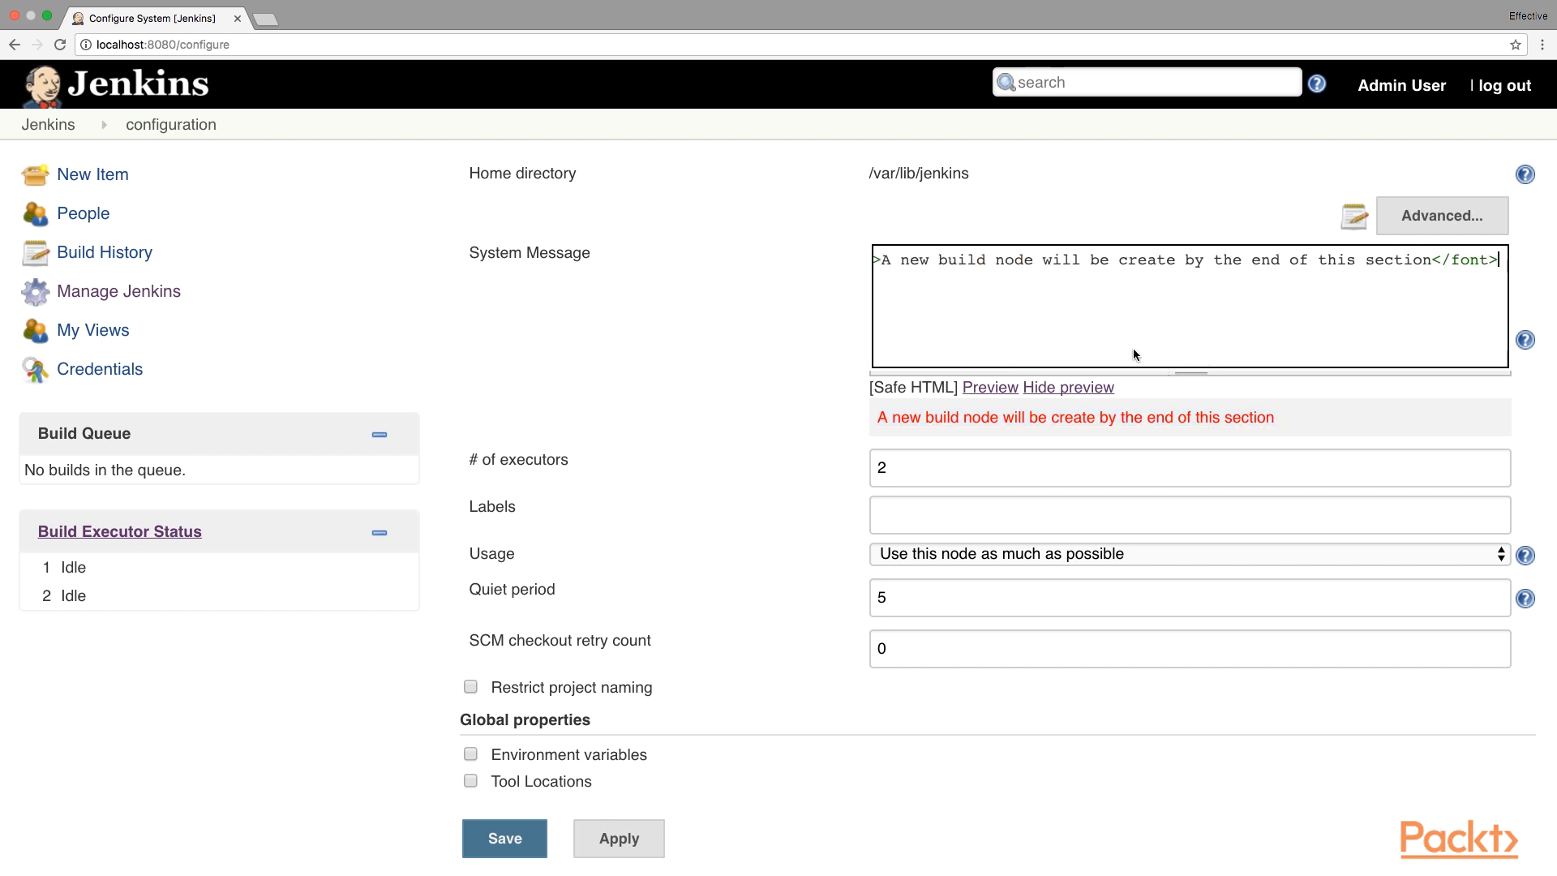
pyautogui.hscroll(-5, 959, 271)
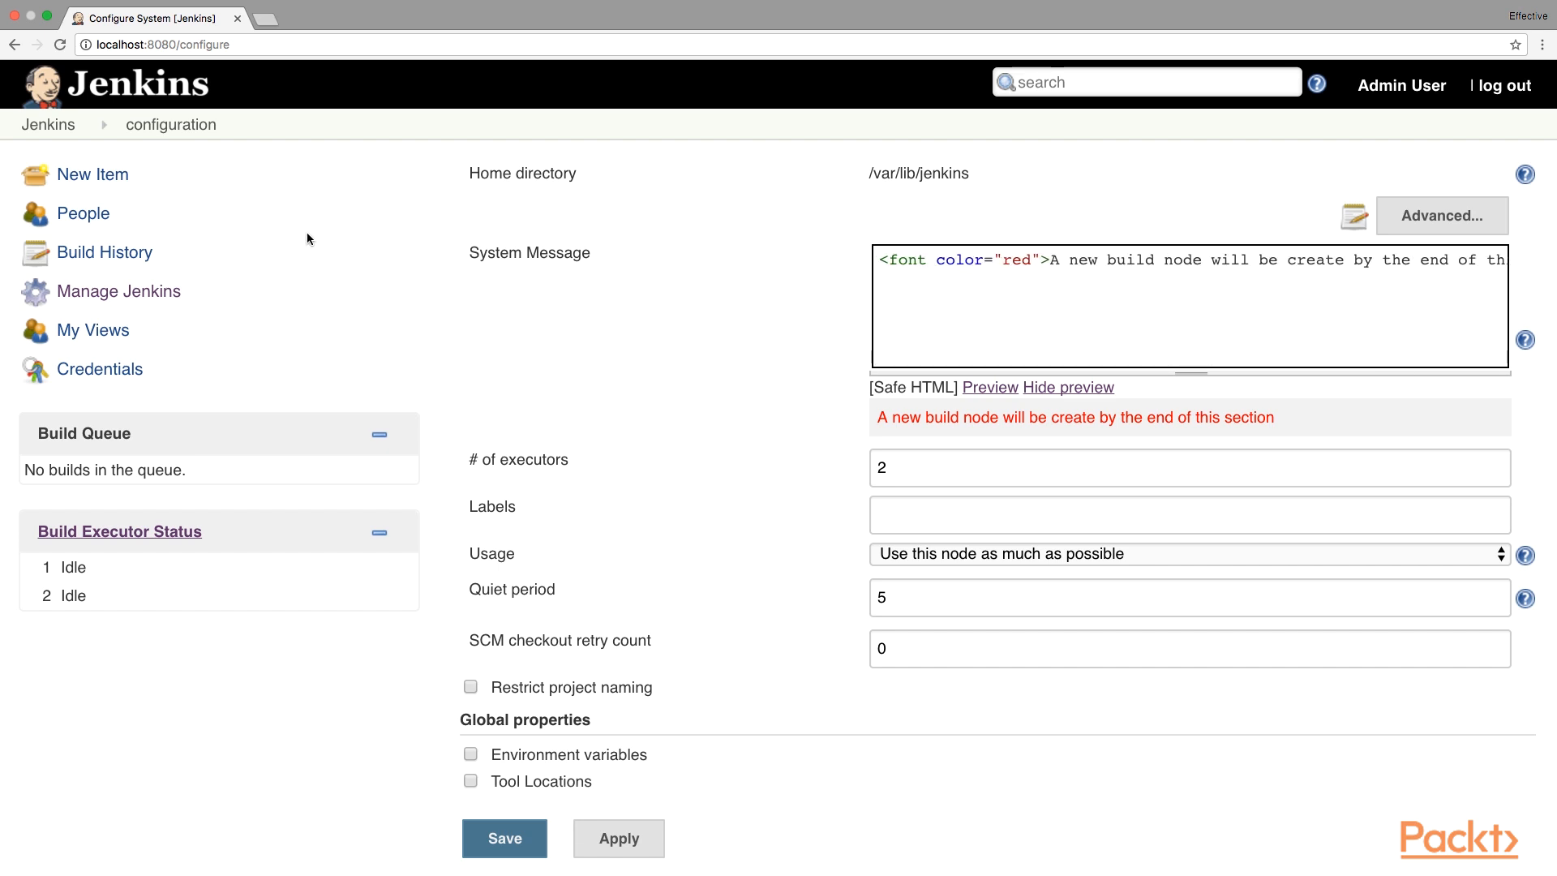
# Return to the dashboard and check the red new-build-node message.
pyautogui.click(51, 127)
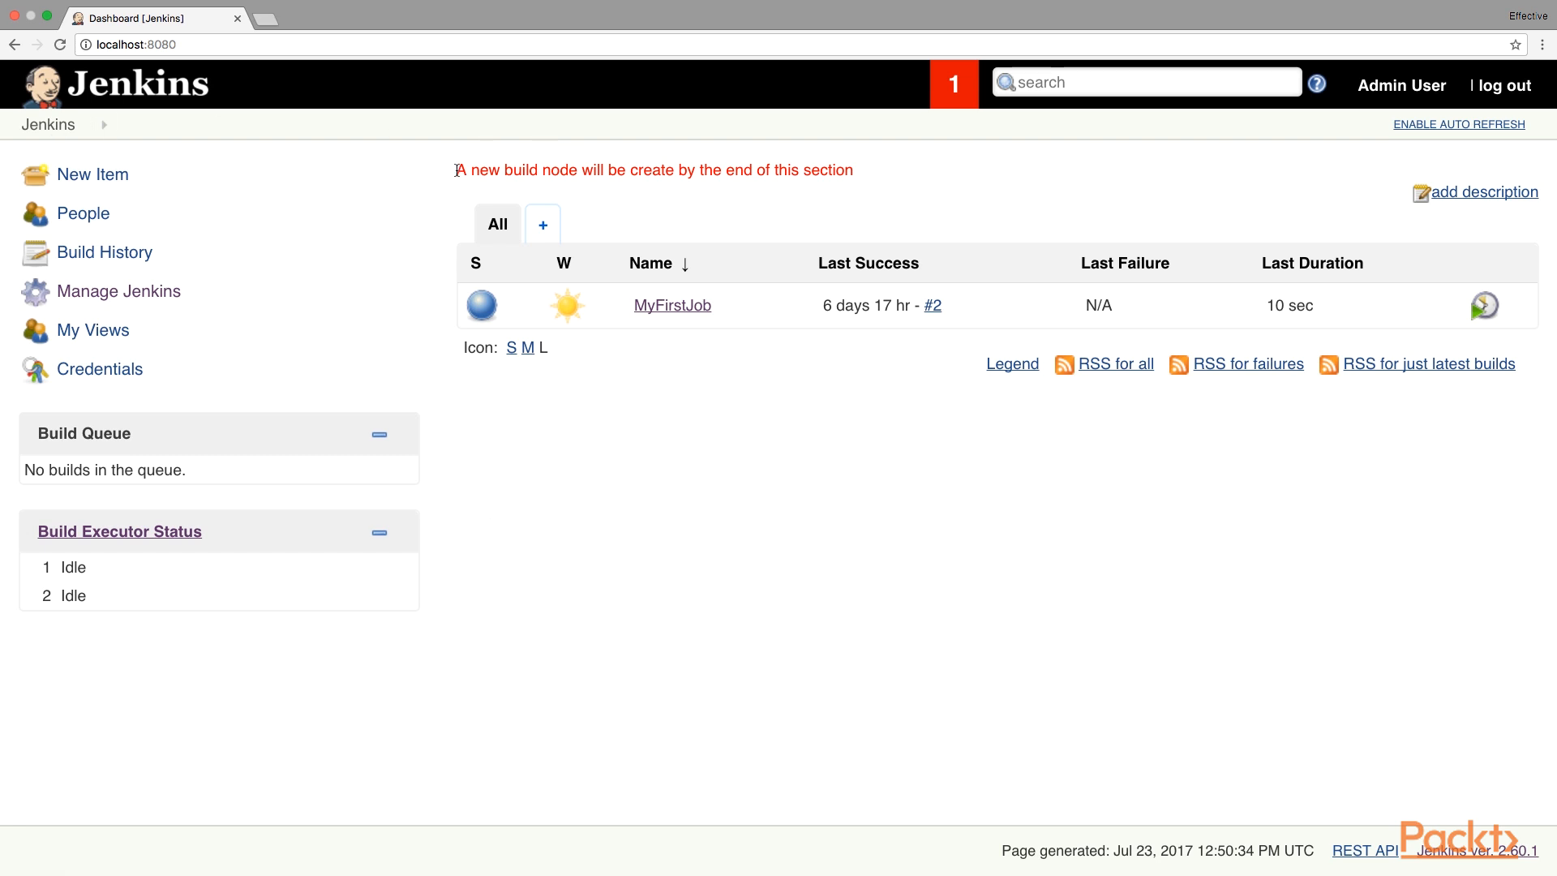
pyautogui.moveTo(454, 171); pyautogui.dragTo(850, 164)
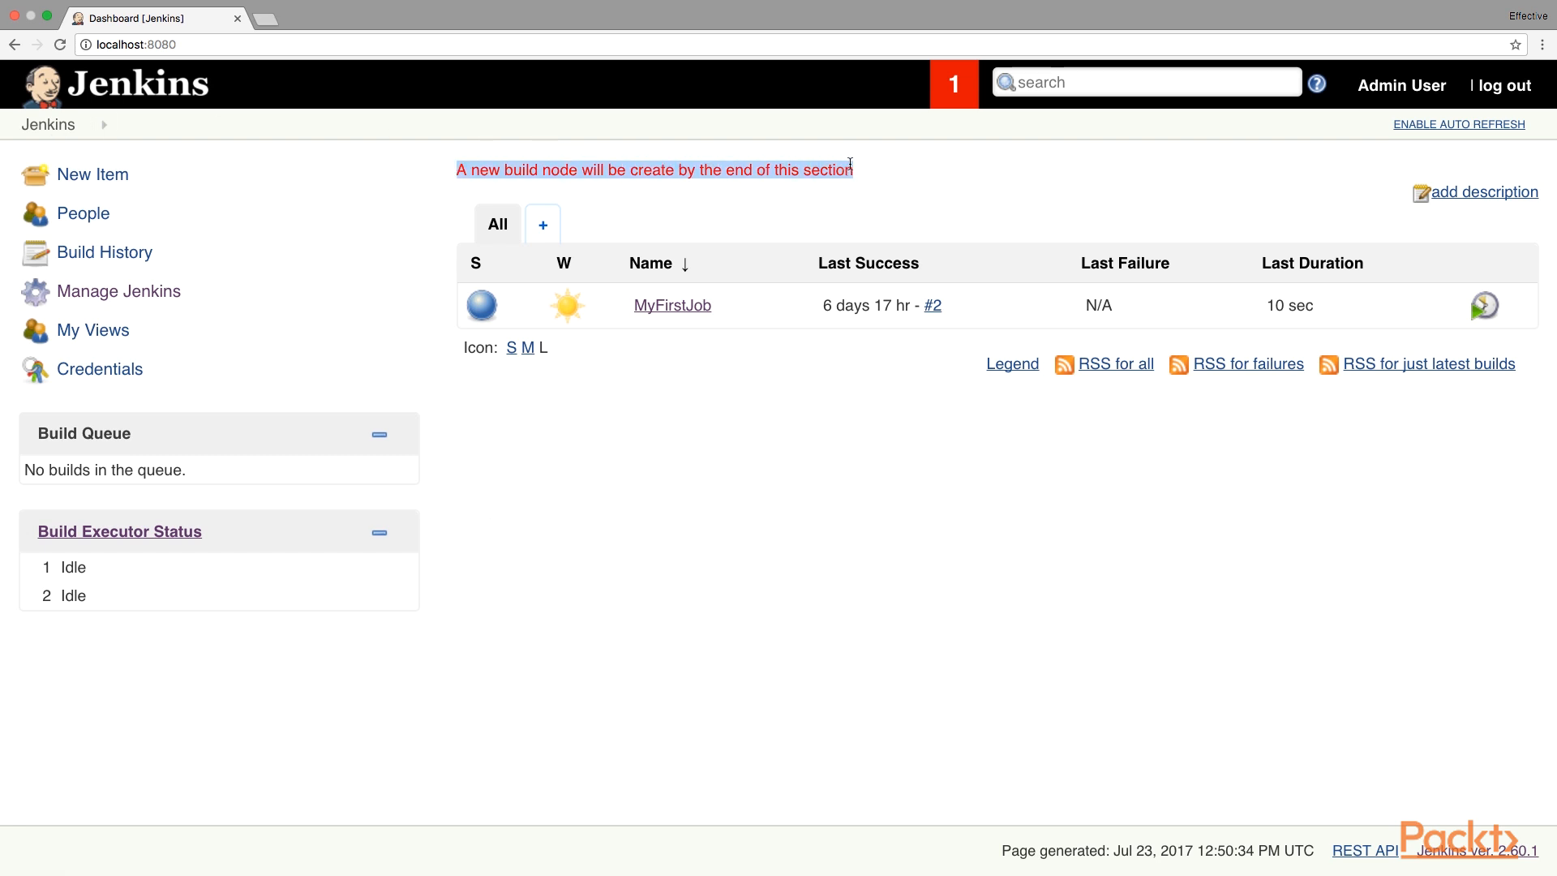
pyautogui.click(892, 178)
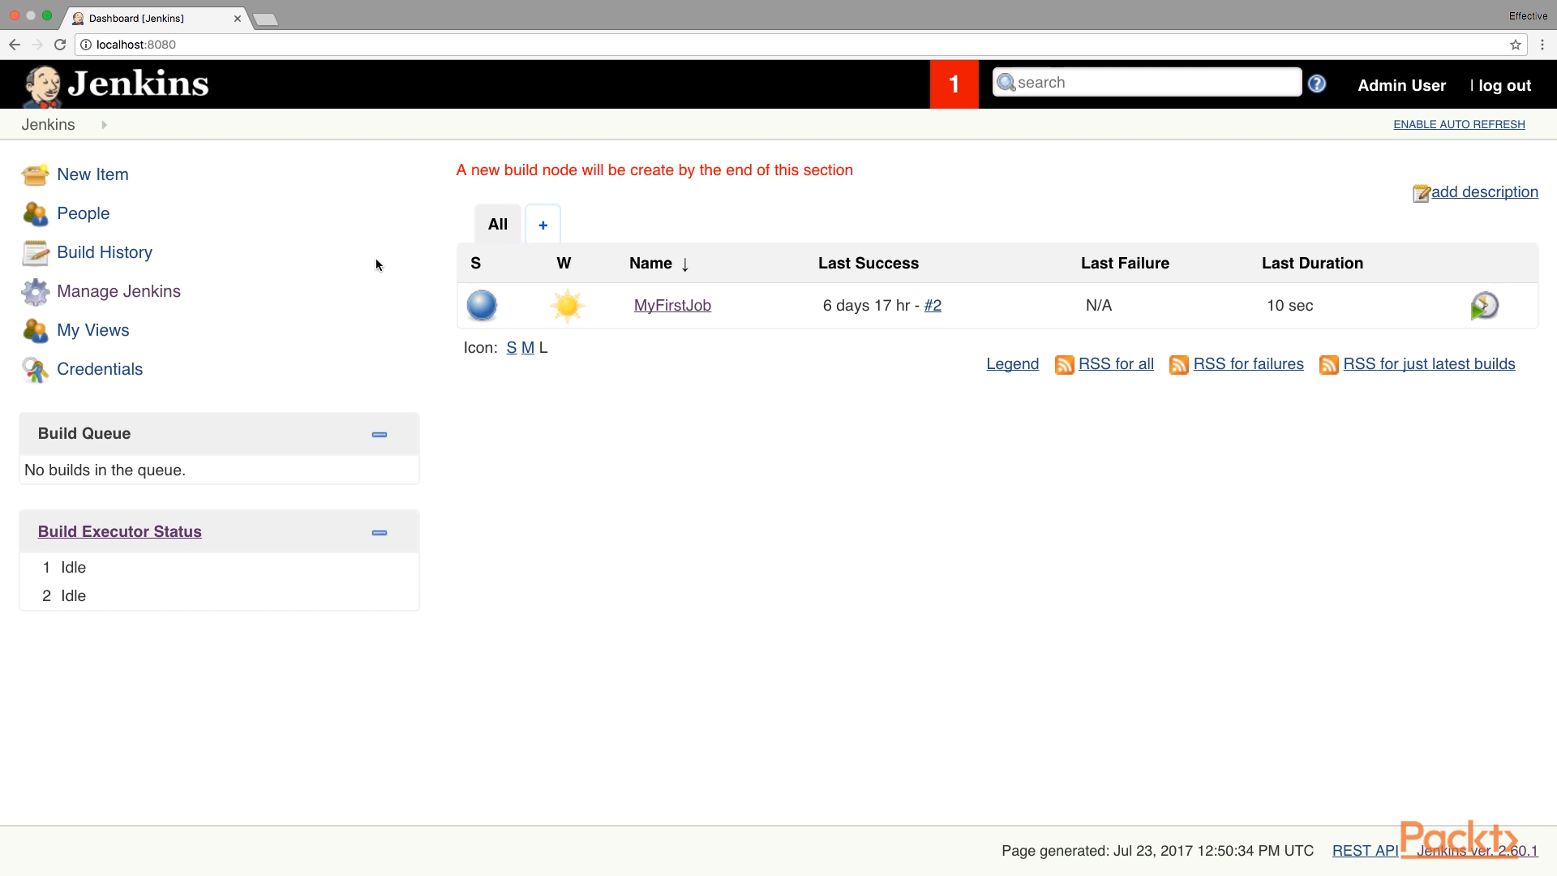
# Open Configure System and review the # of executors field, leaving it at 2.
pyautogui.click(171, 296)
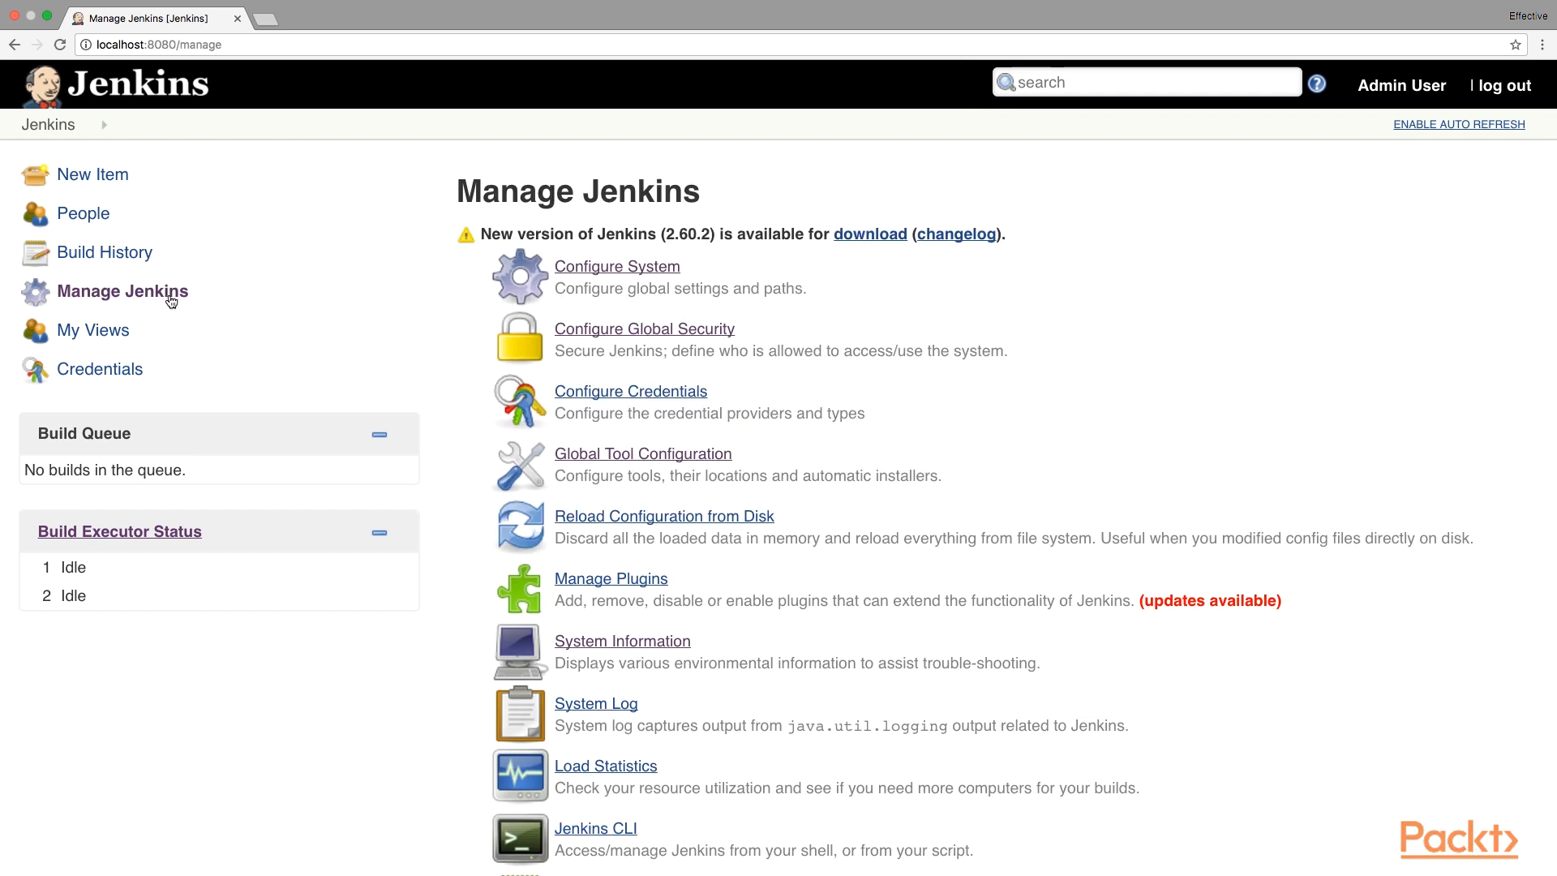
pyautogui.click(616, 272)
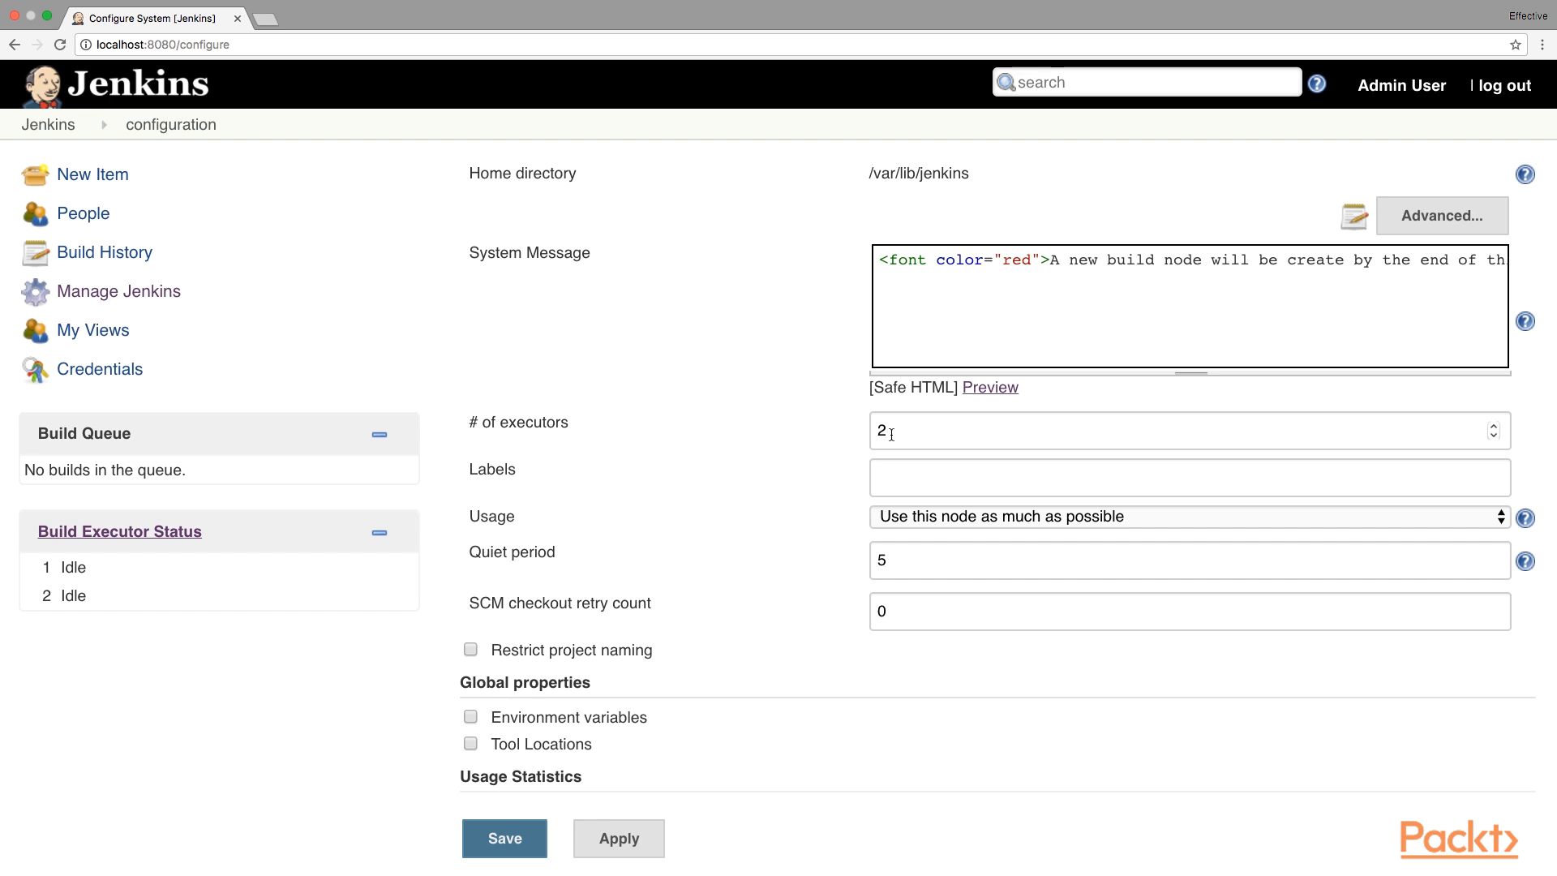
pyautogui.moveTo(899, 434); pyautogui.dragTo(862, 434)
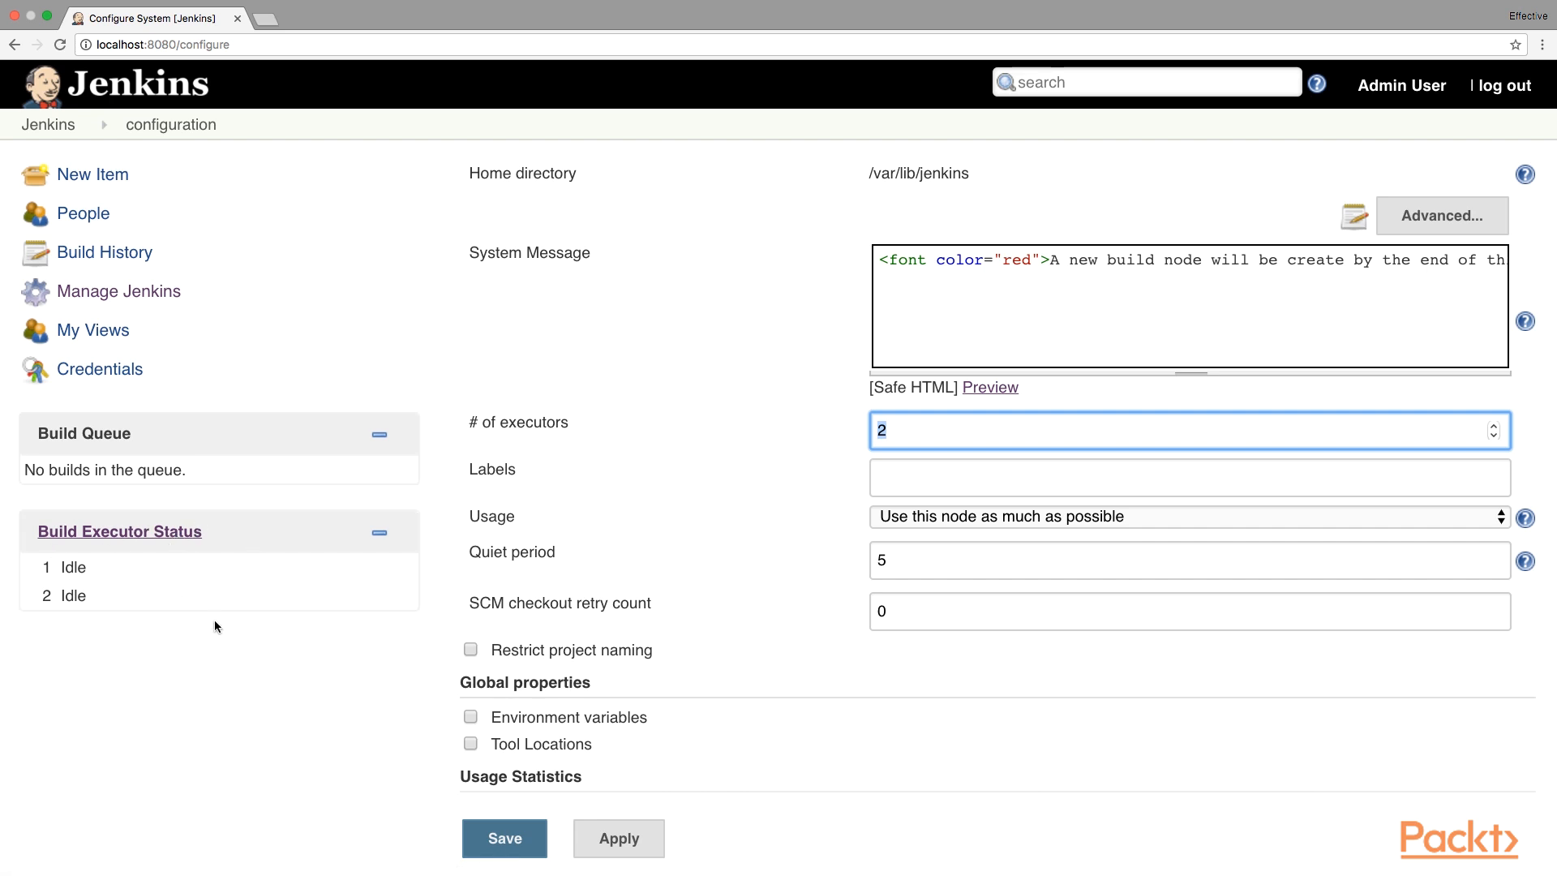
pyautogui.click(265, 634)
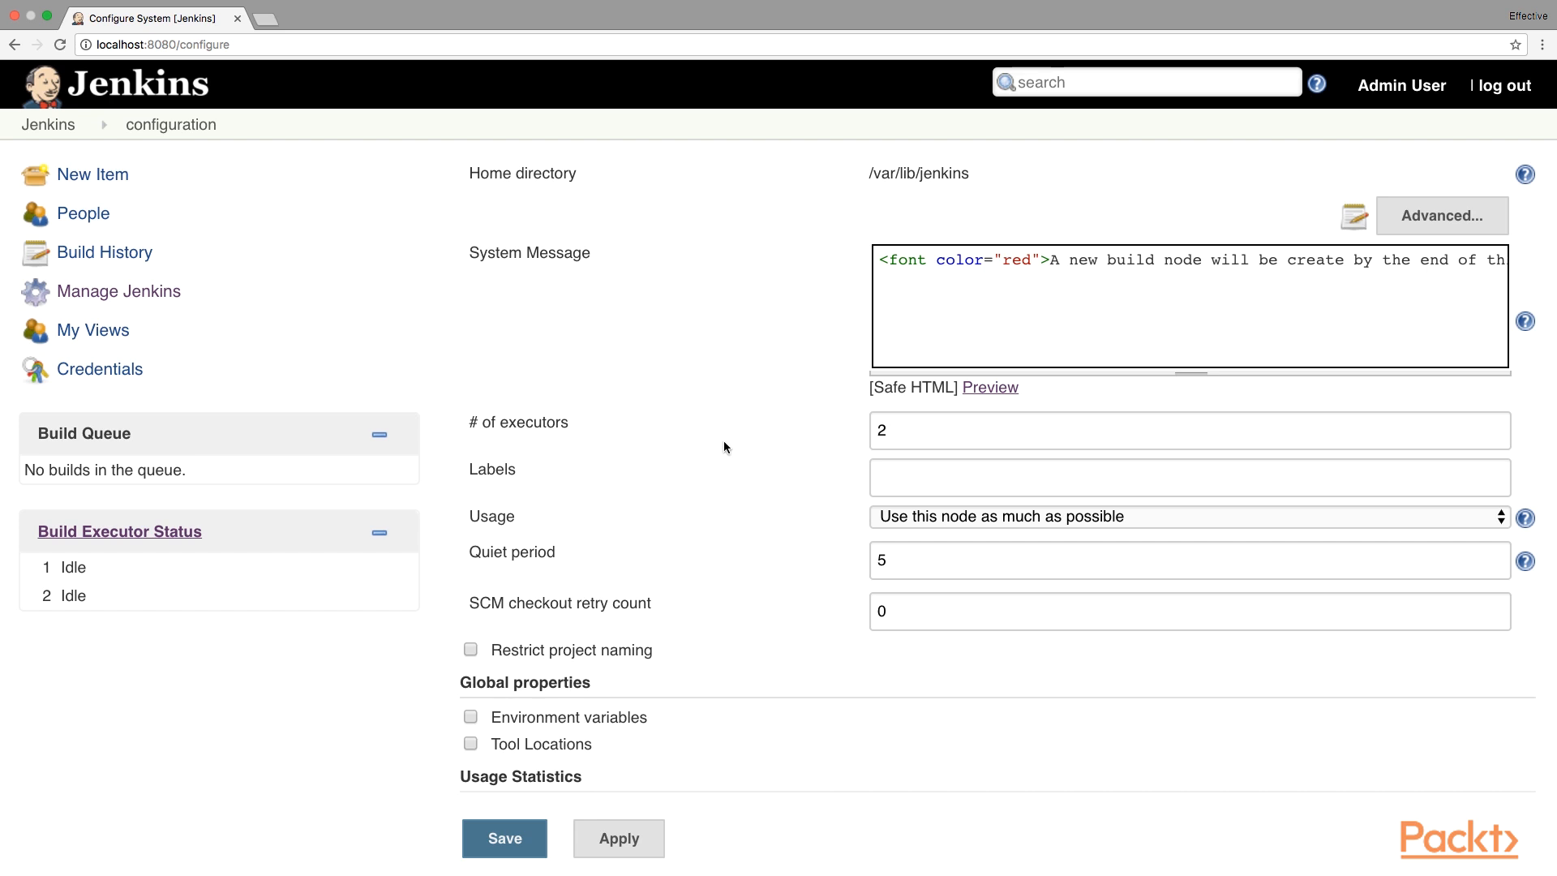
# Enable environment variables, add HELLO_MSG with value 'Hello Jenkins', and save.
pyautogui.scroll(-5, 724, 447)
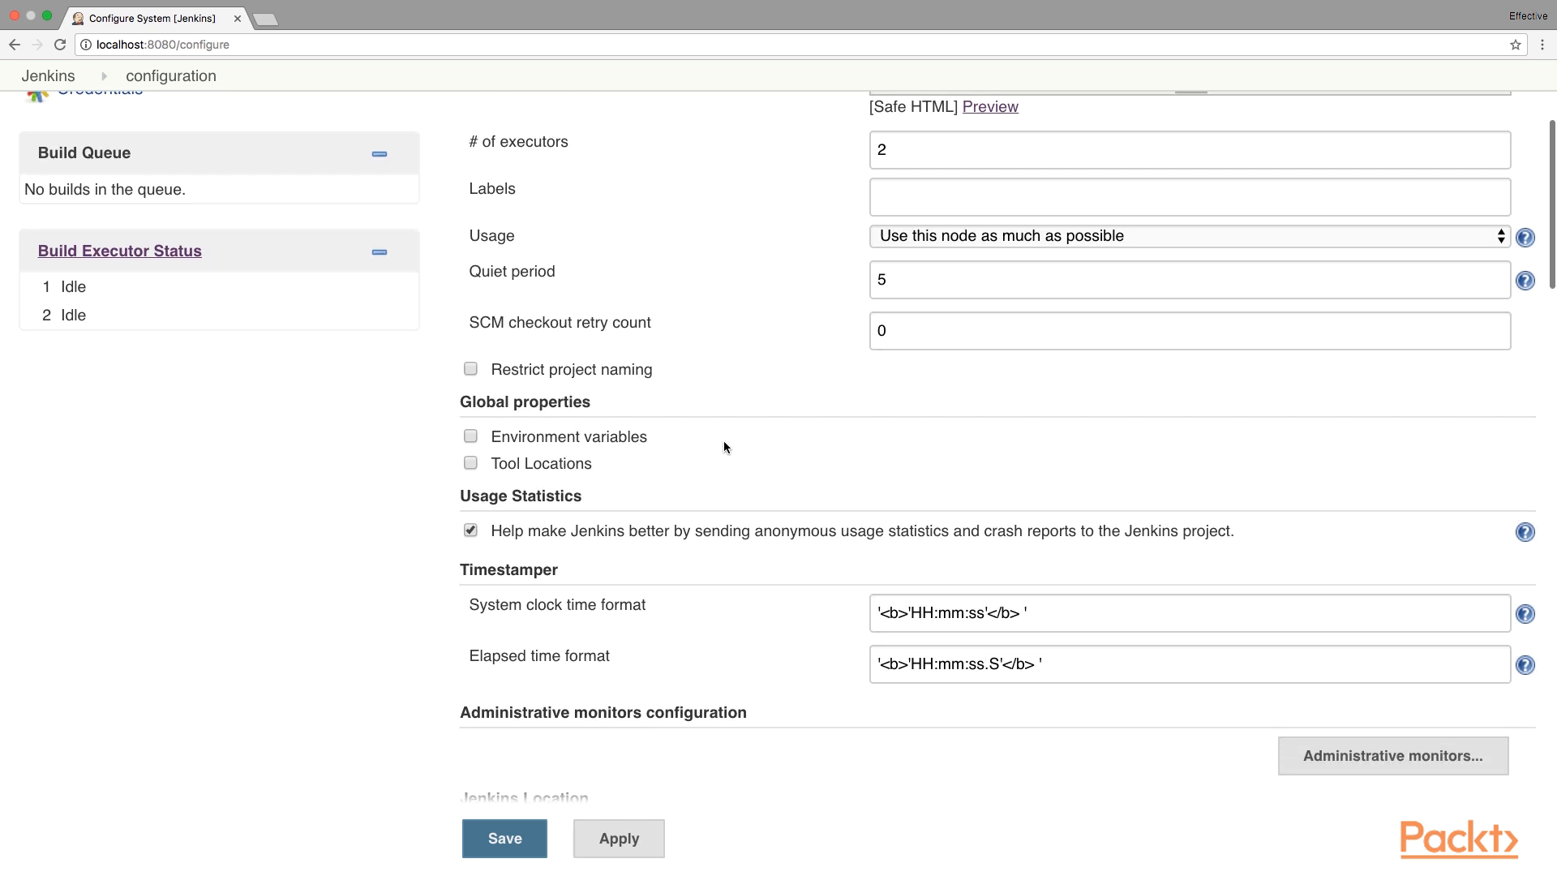
pyautogui.click(470, 438)
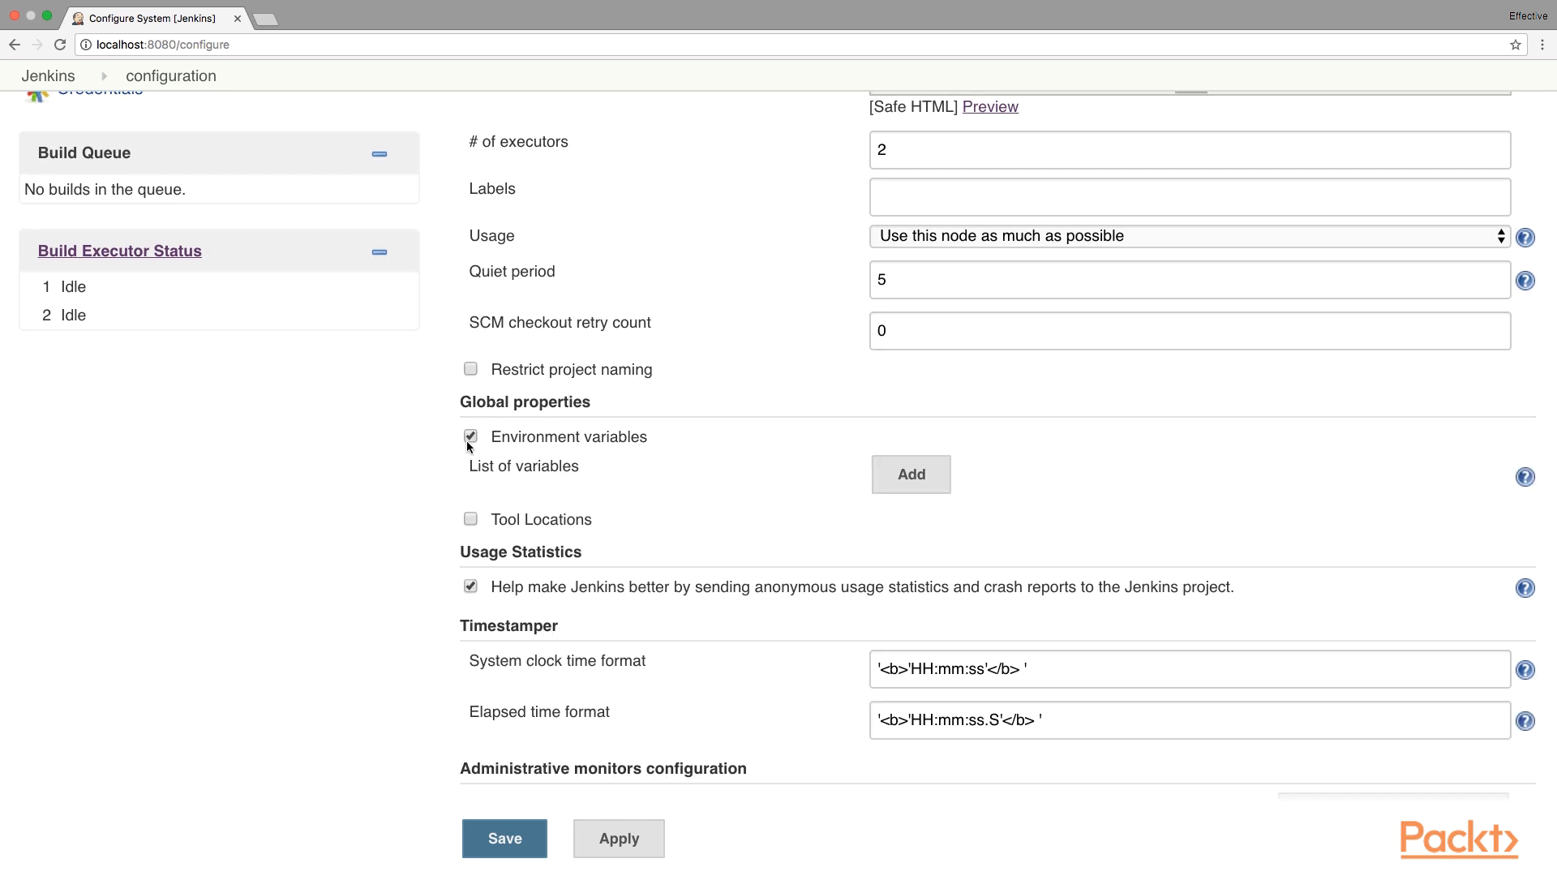
pyautogui.click(890, 484)
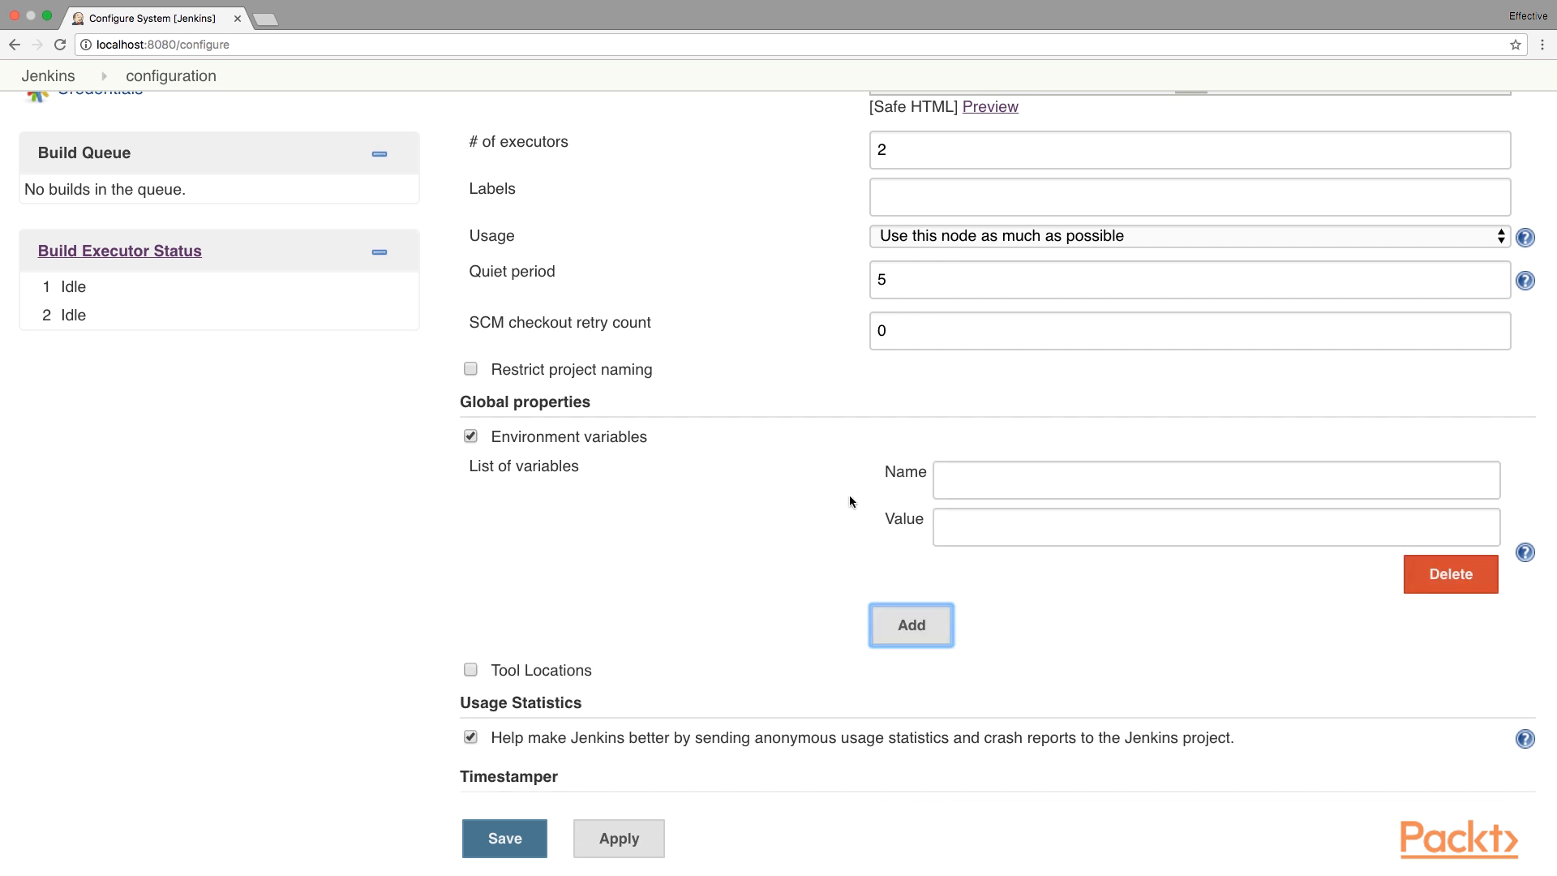
pyautogui.click(1005, 485)
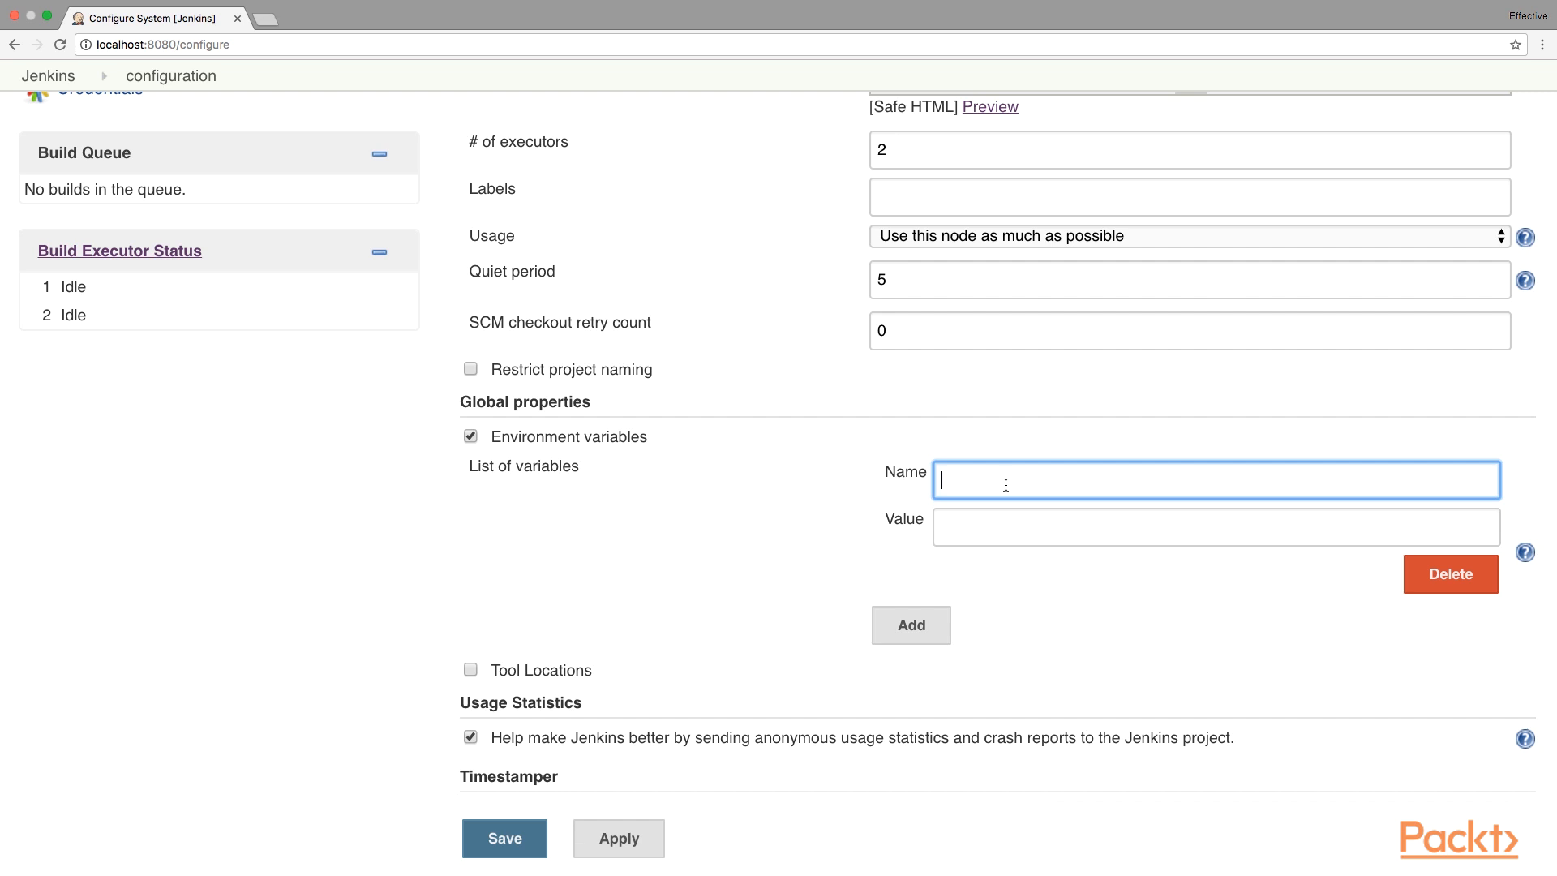
pyautogui.write('HELLO_MSG')
pyautogui.press('Tab')
pyautogui.write('Hello Jenk')
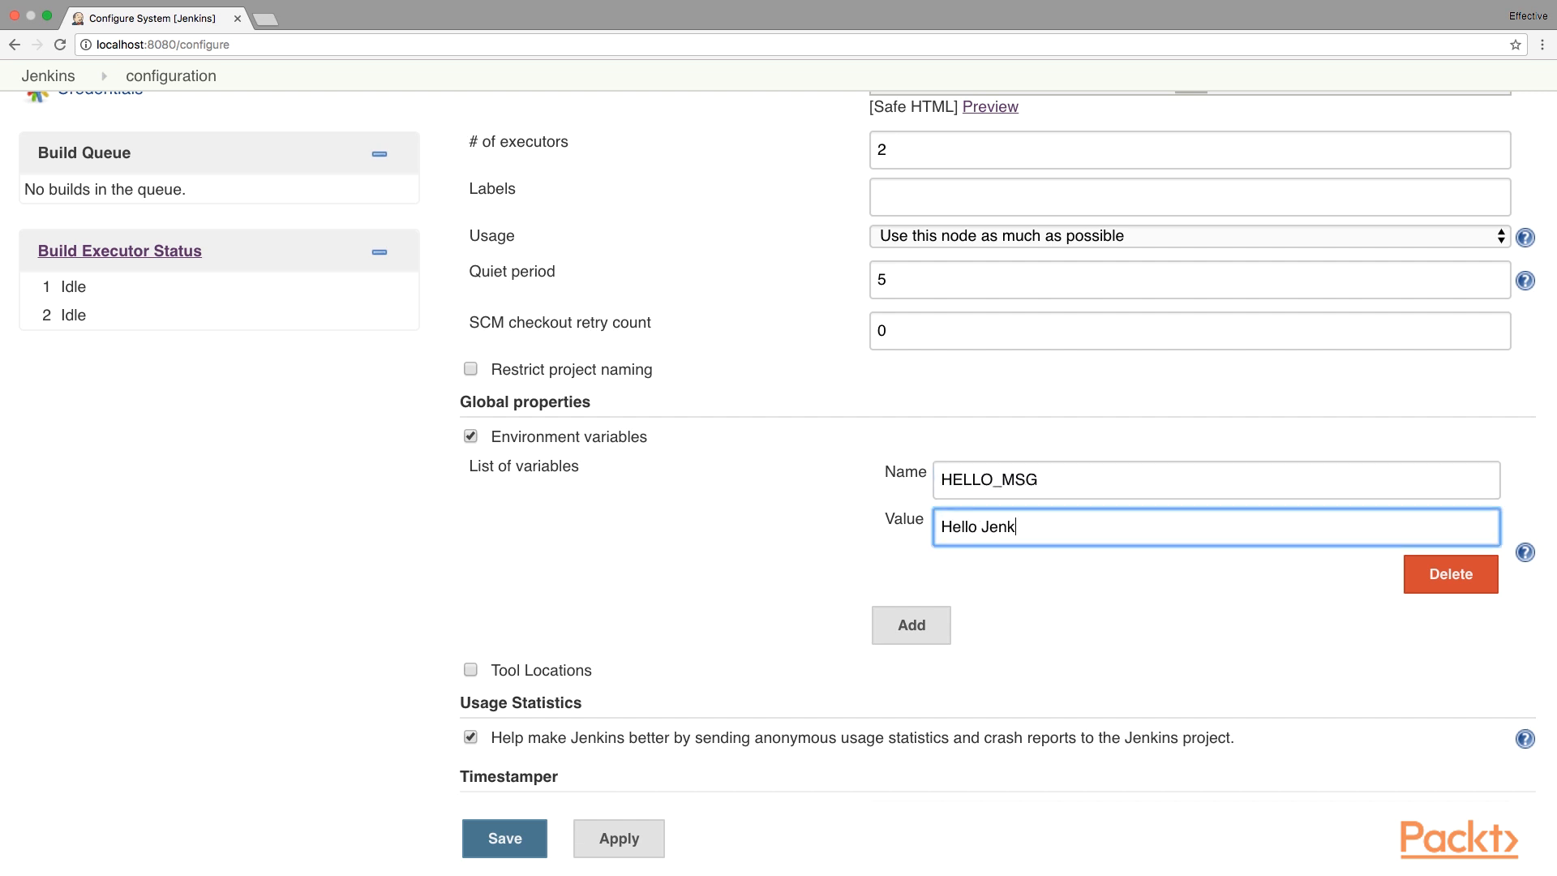
pyautogui.write('ins')
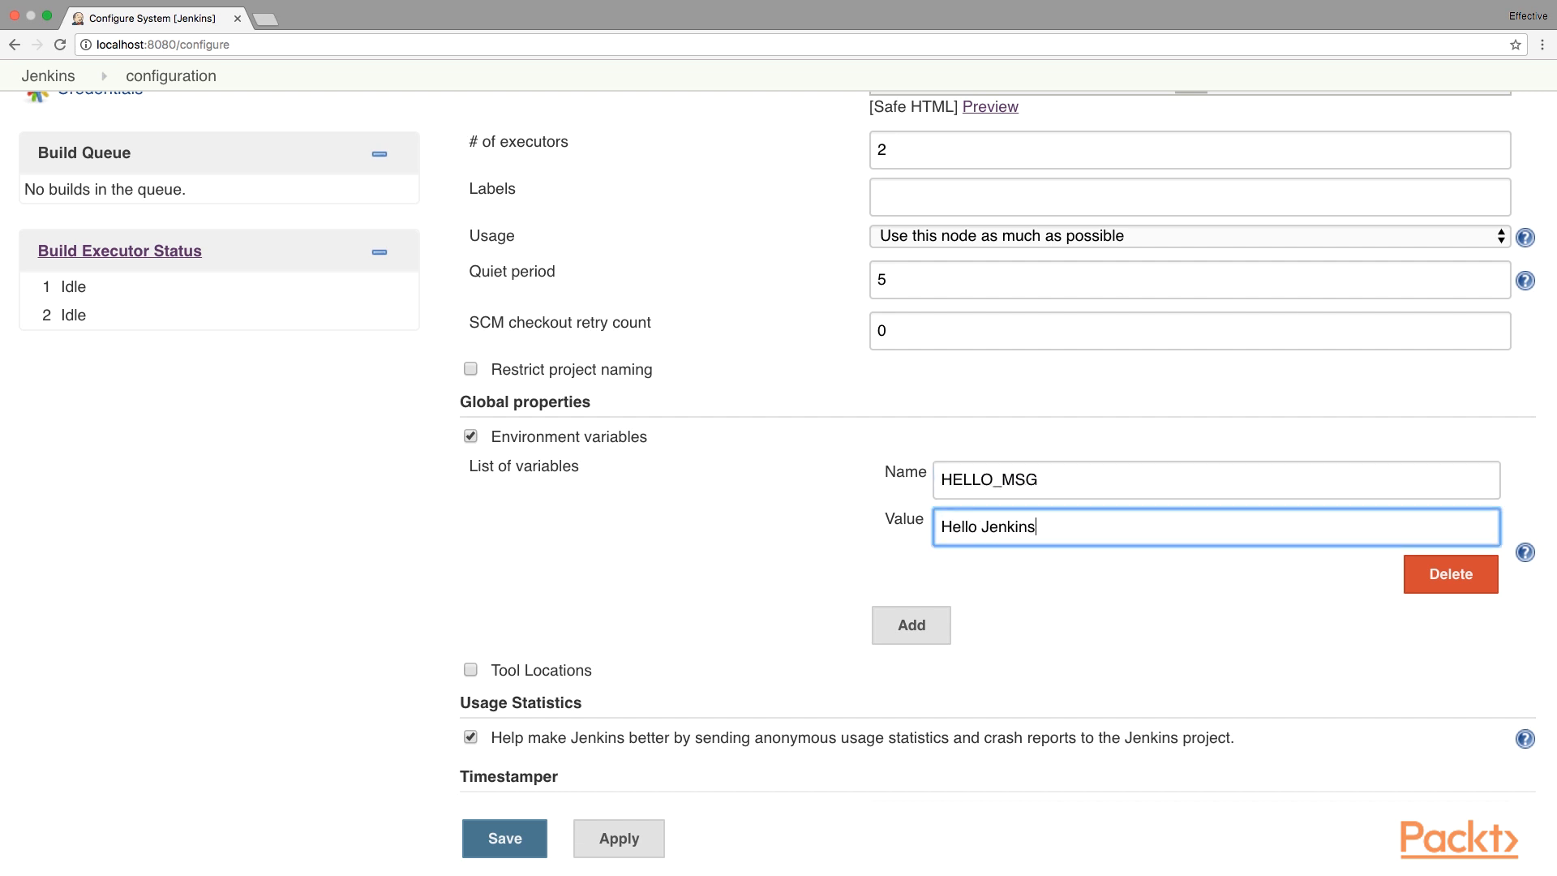
pyautogui.click(529, 843)
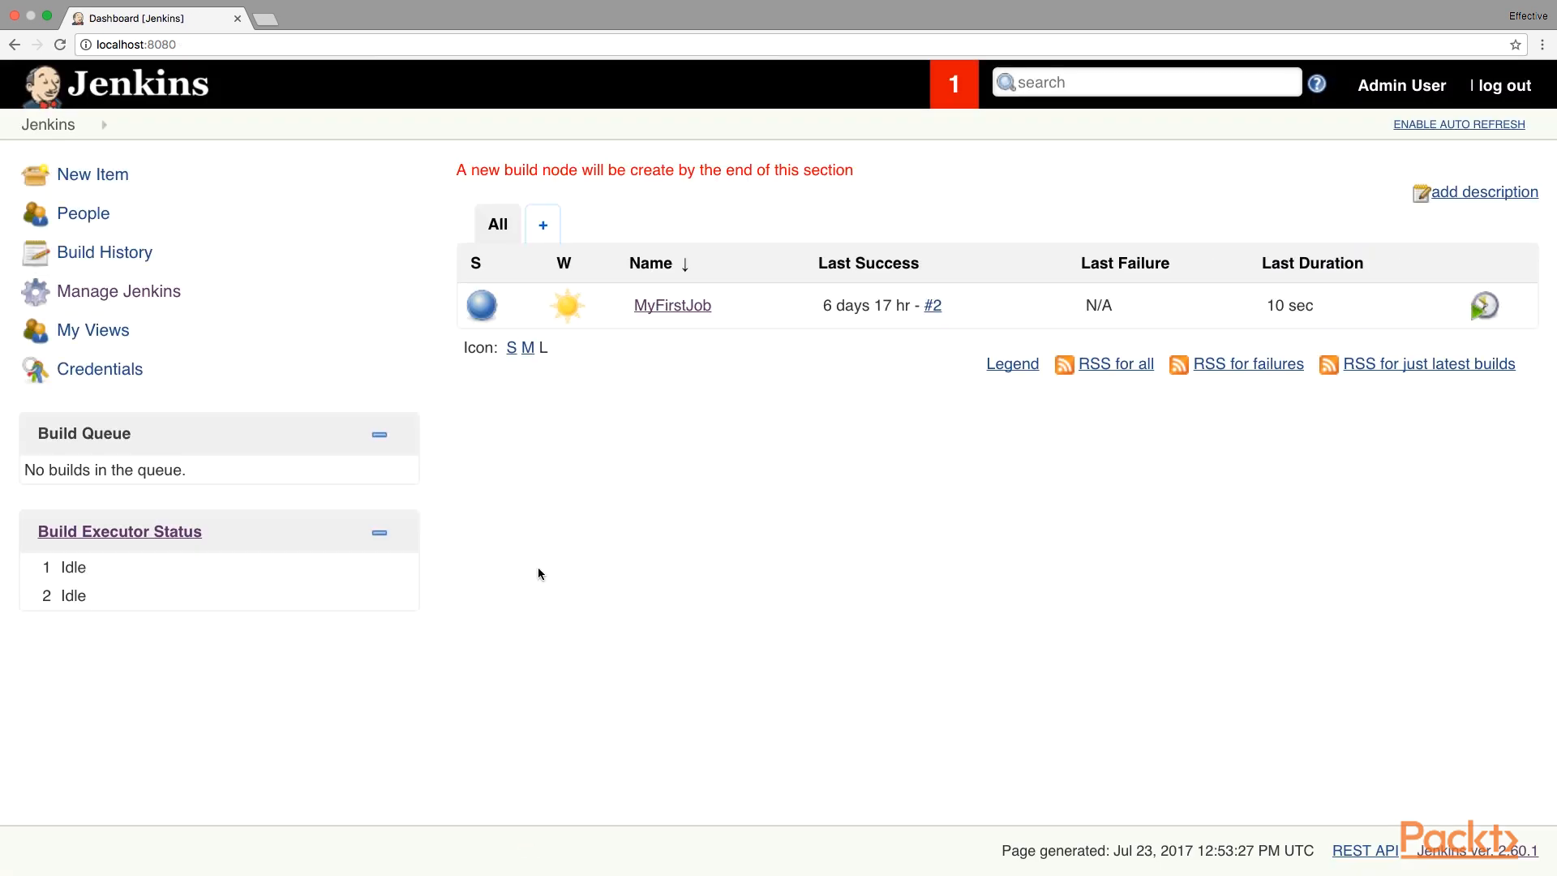
# Change MyFirstJob's shell command to echo "${HELLO_MSG}" instead of Hello Jenkins!, and save.
pyautogui.click(681, 311)
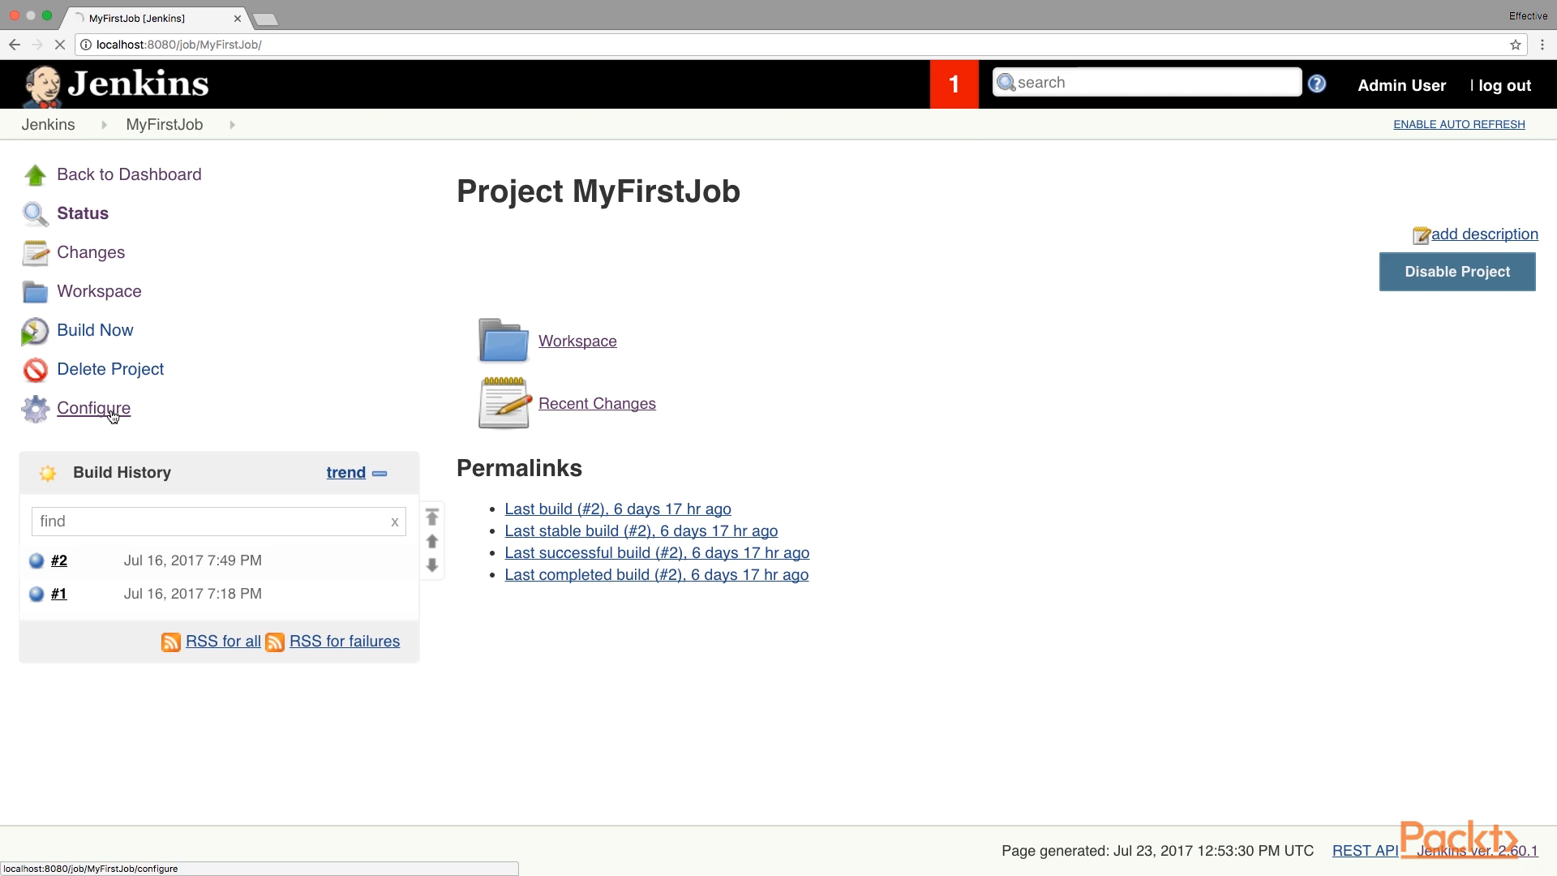
pyautogui.click(113, 416)
pyautogui.scroll(-10, 681, 532)
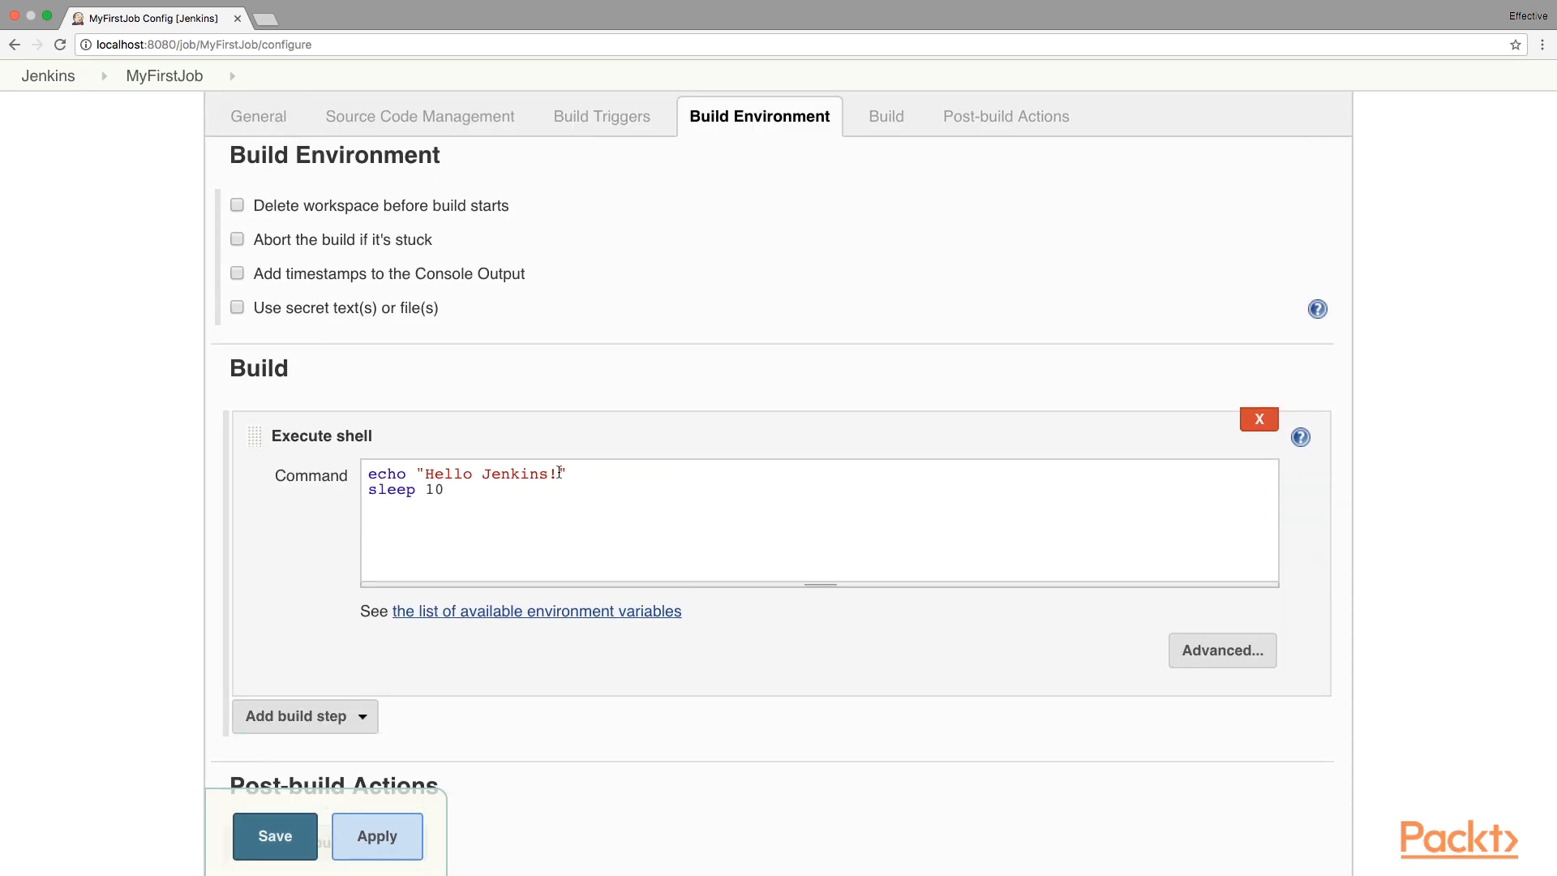
pyautogui.moveTo(558, 472); pyautogui.dragTo(428, 476)
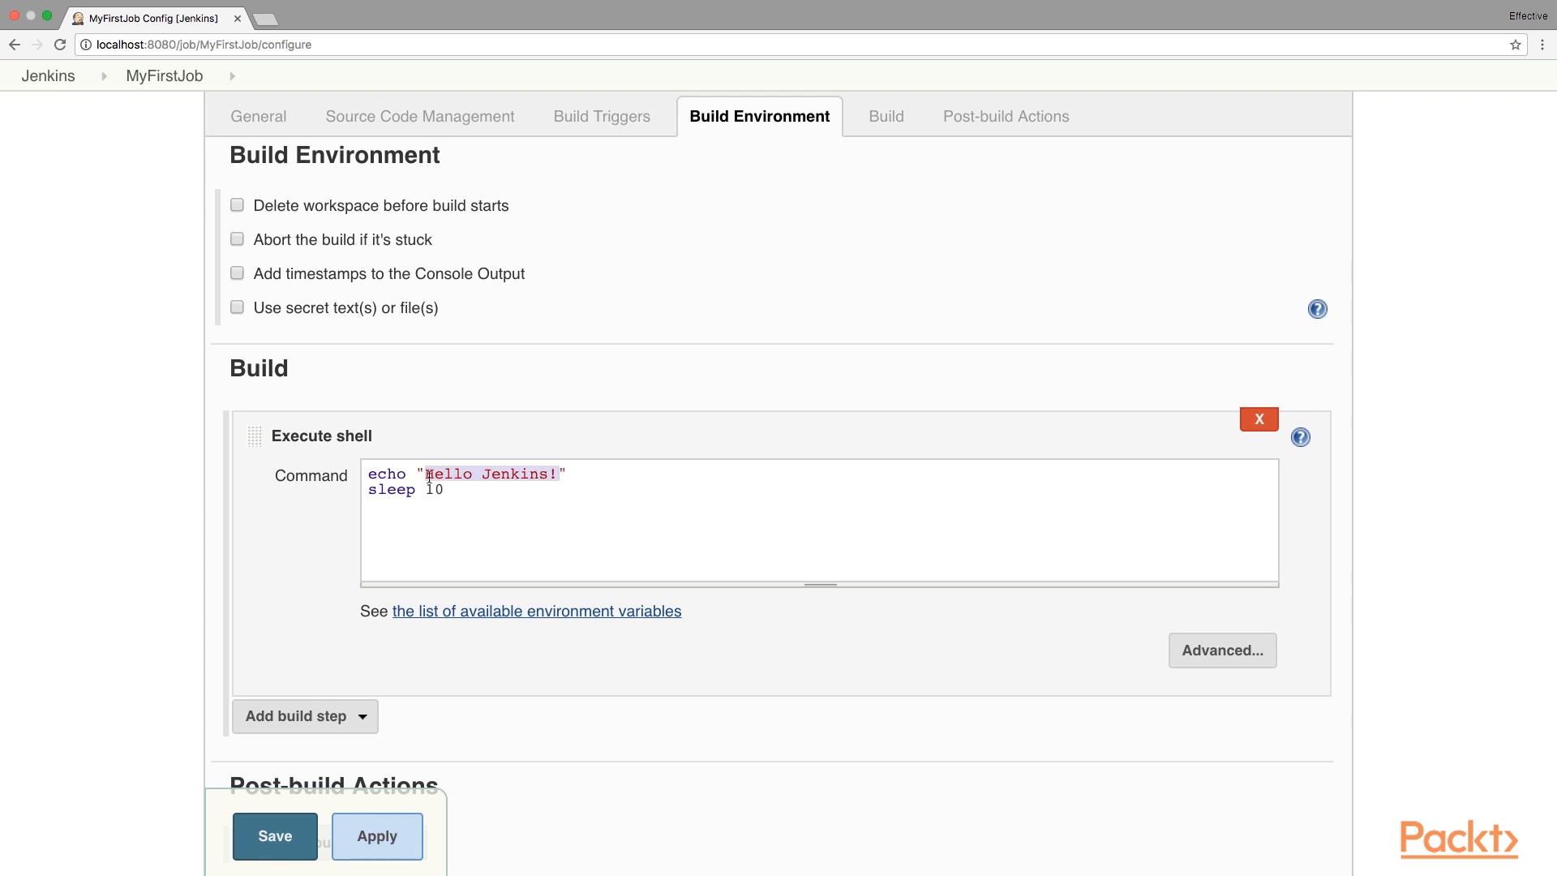
pyautogui.write('${HELLO_MSG}')
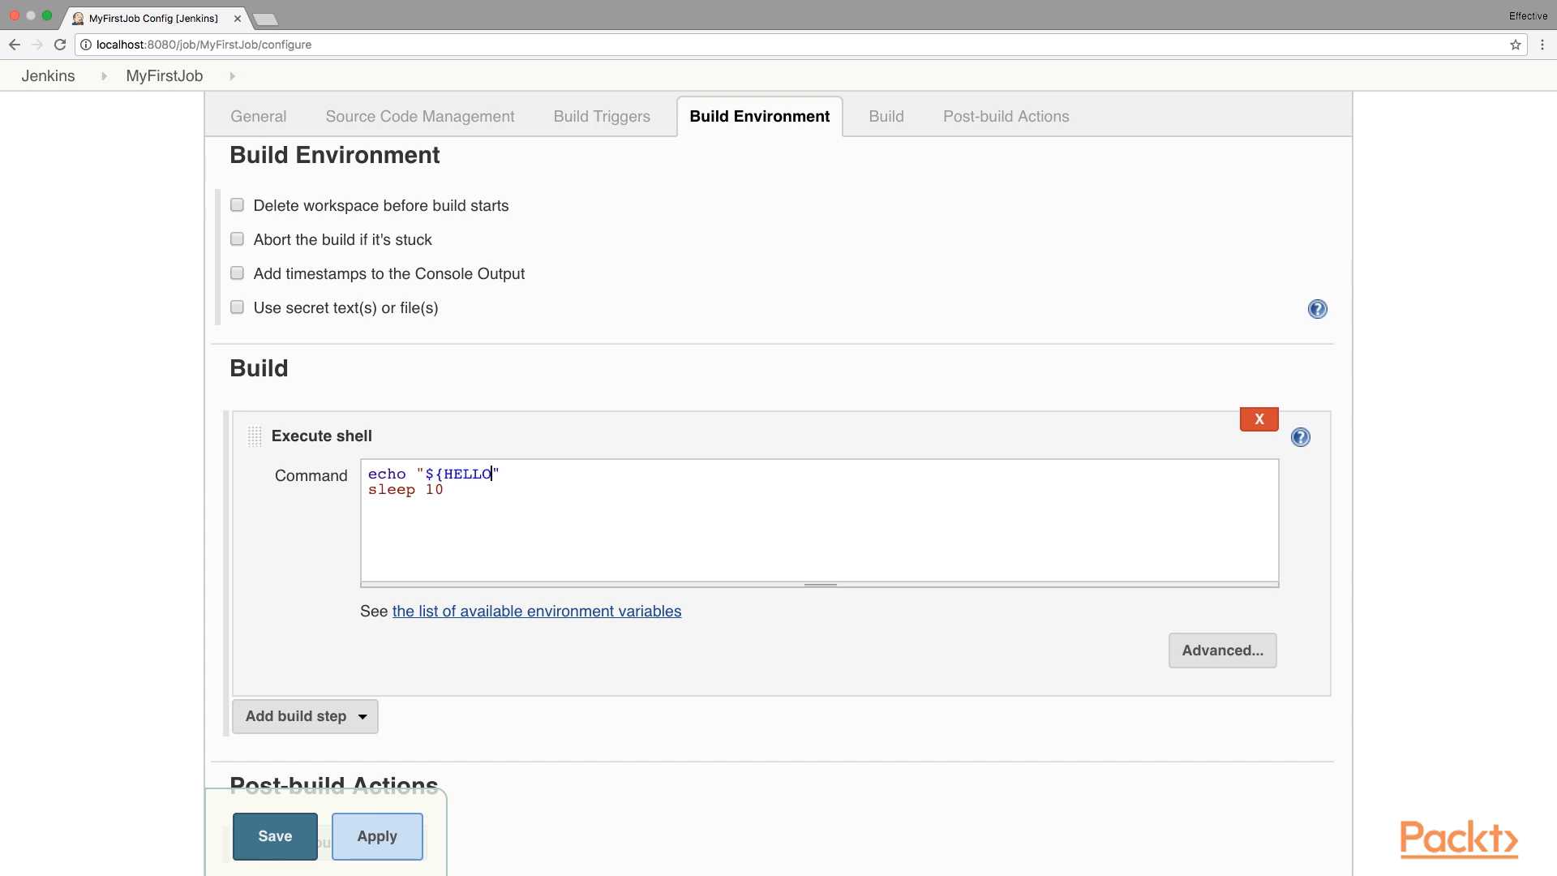
pyautogui.click(279, 834)
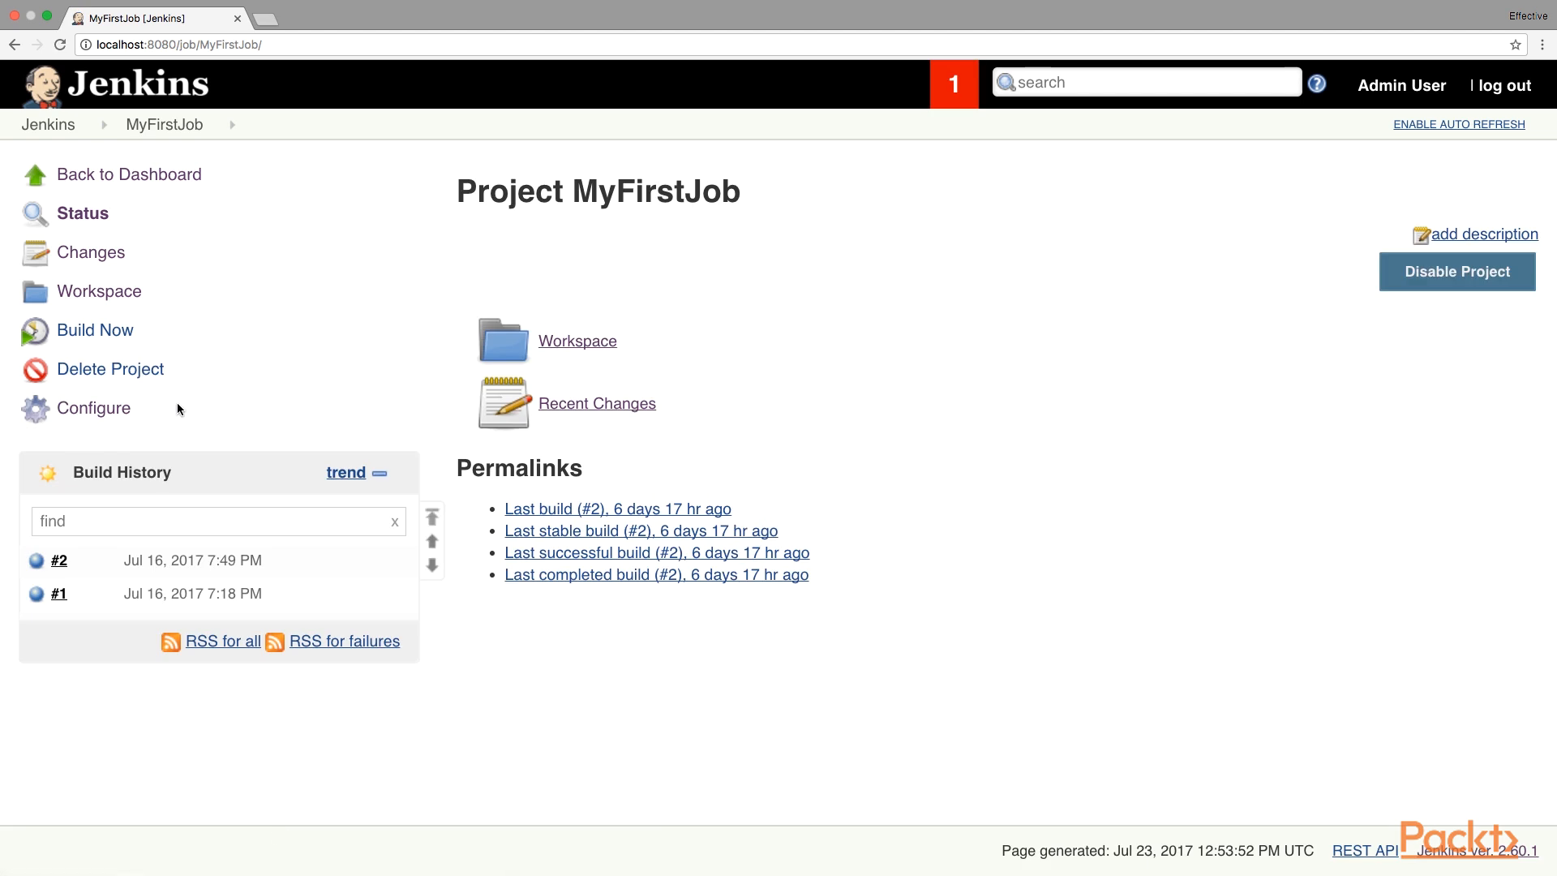
# Build MyFirstJob and confirm build #3's console output prints Hello Jenkins.
pyautogui.click(129, 334)
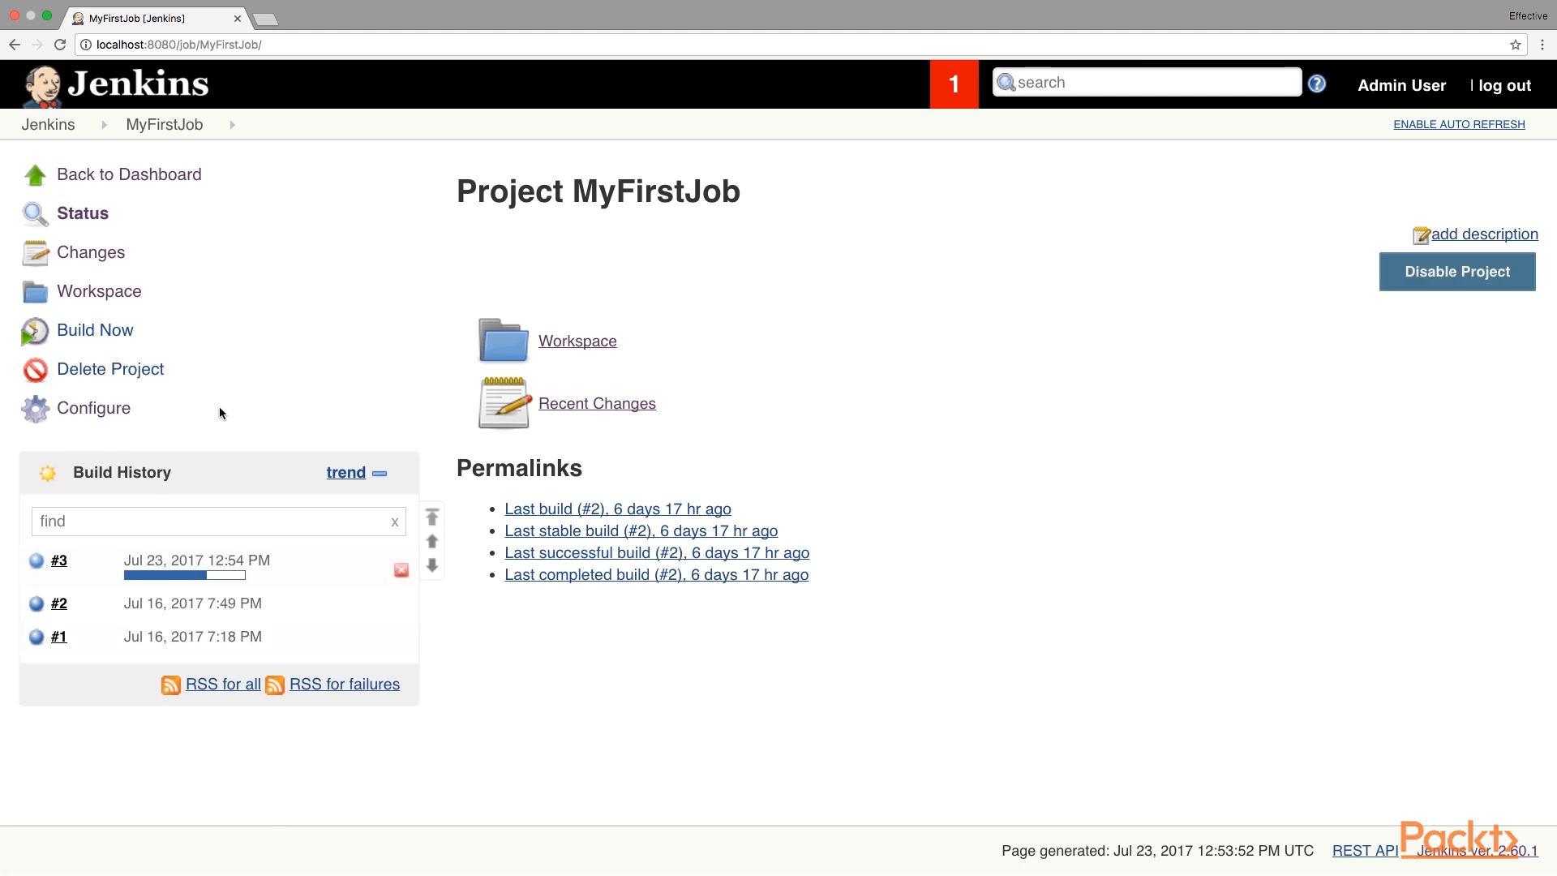
pyautogui.click(42, 567)
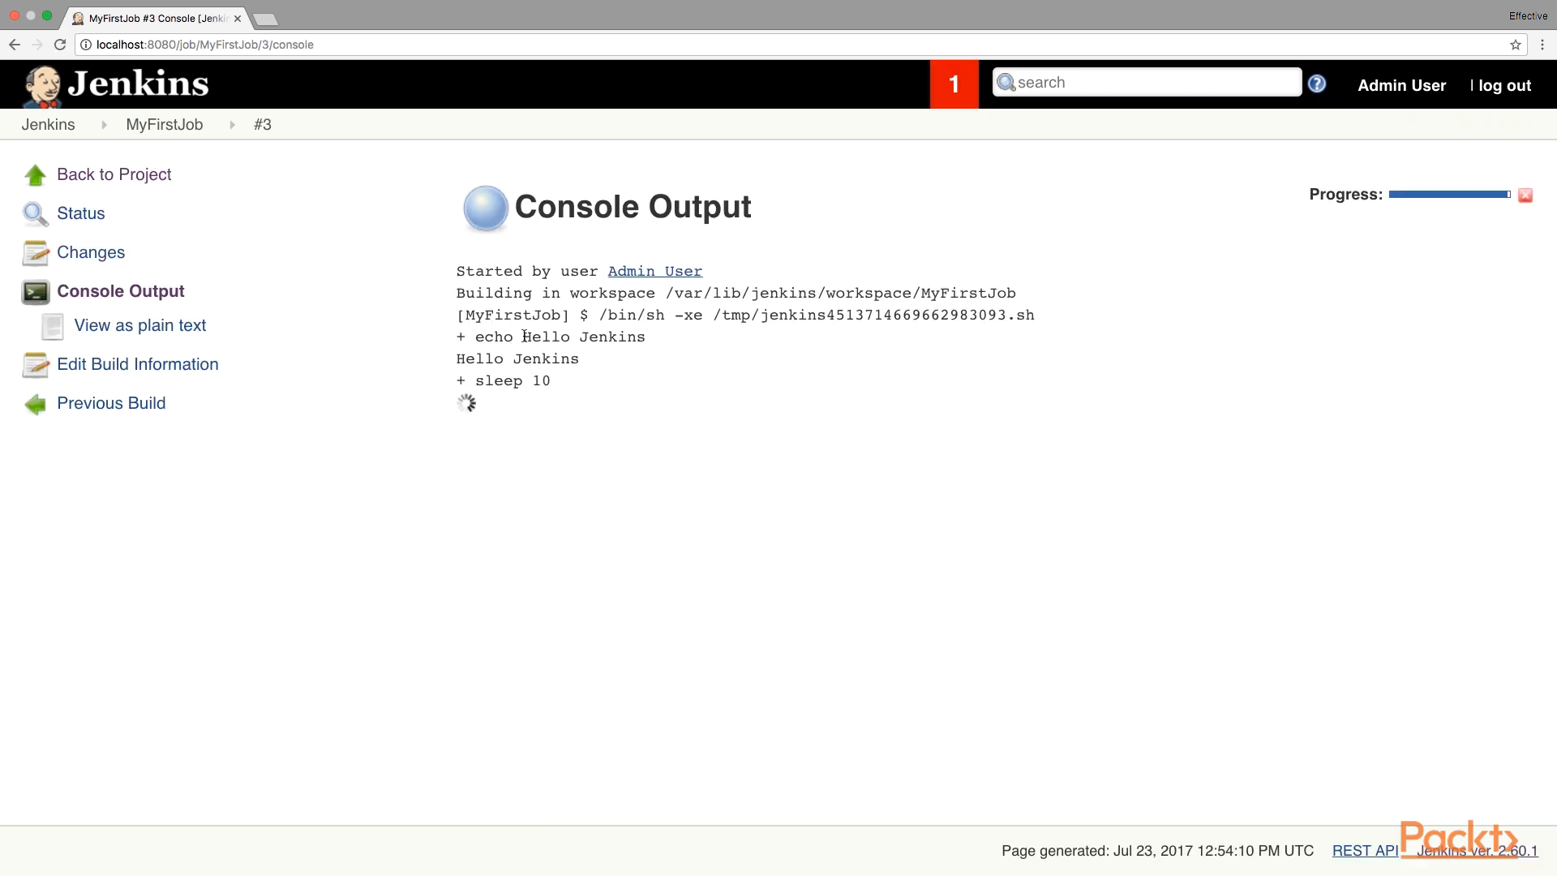
pyautogui.moveTo(522, 336); pyautogui.dragTo(668, 325)
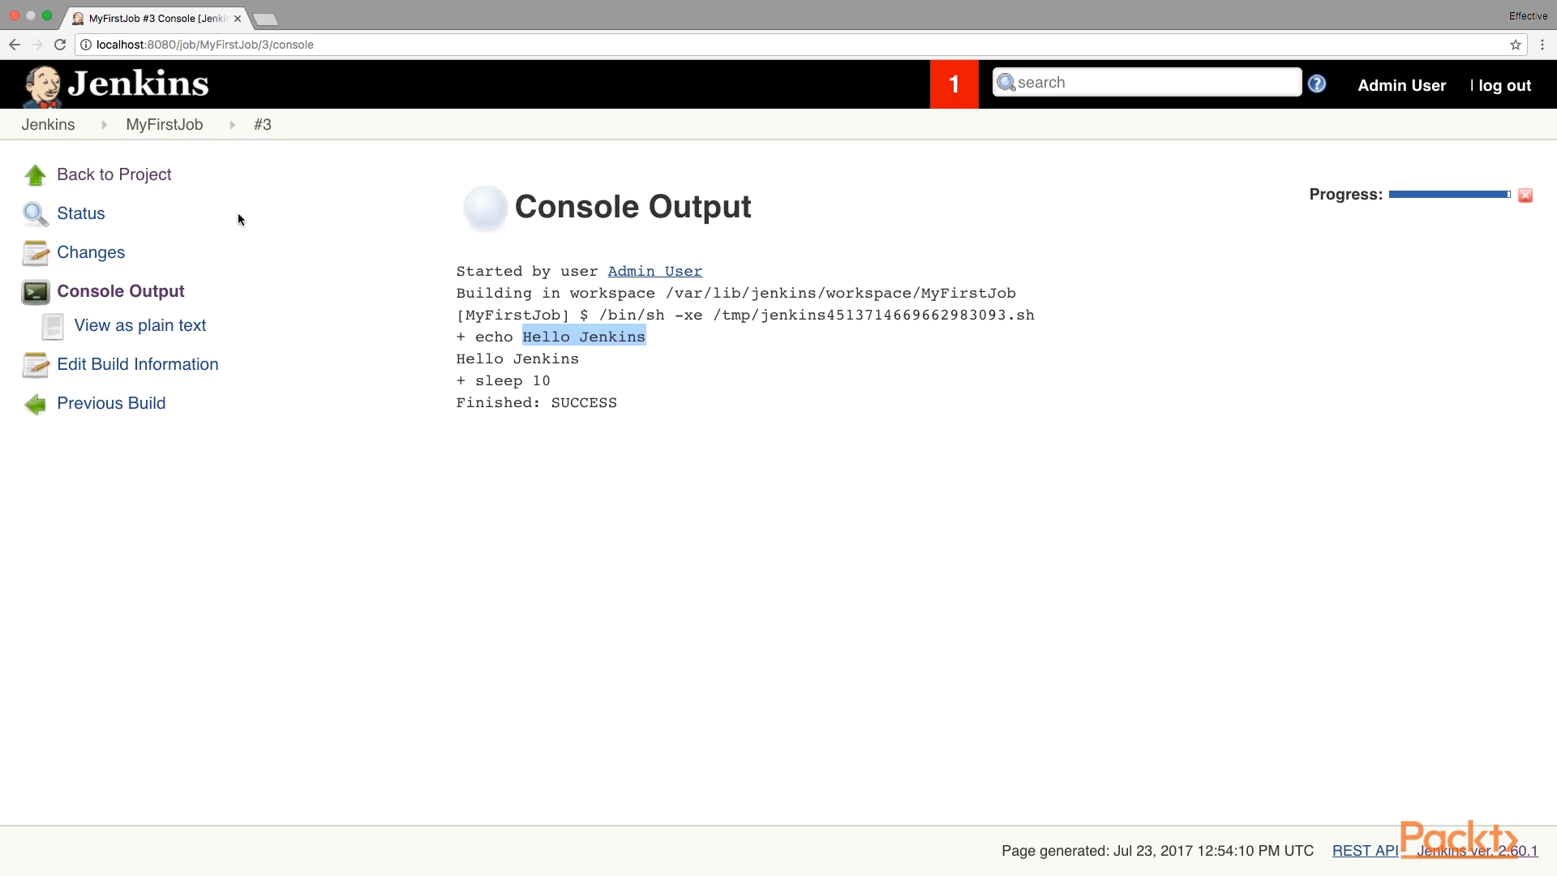
pyautogui.click(251, 237)
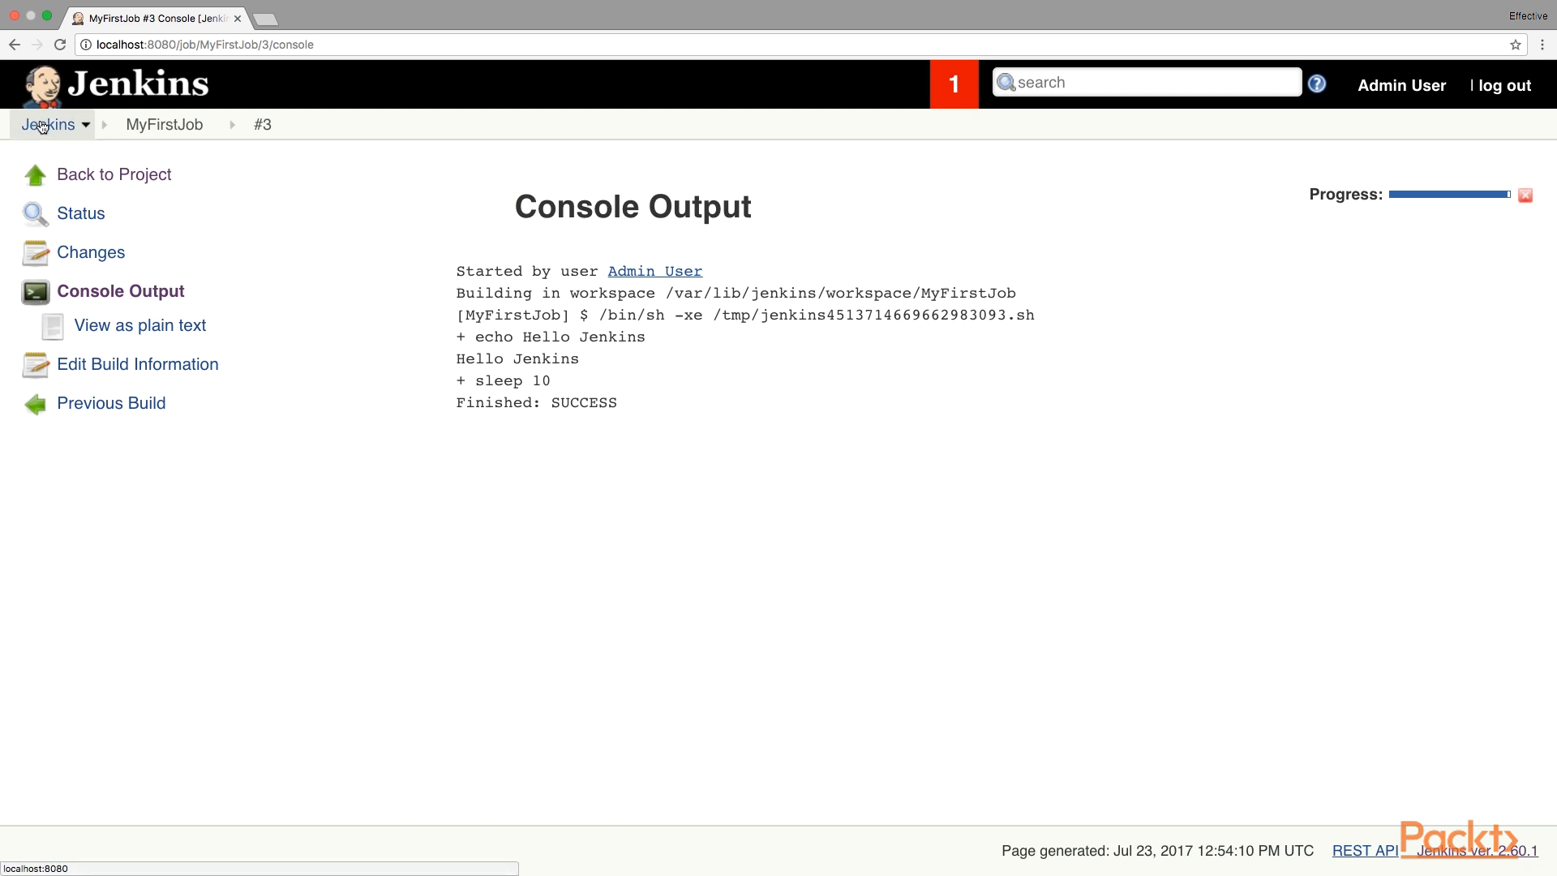
# Open Configure System and review the Jenkins URL under Jenkins Location, leaving it unchanged.
pyautogui.click(45, 124)
pyautogui.click(105, 294)
pyautogui.click(589, 266)
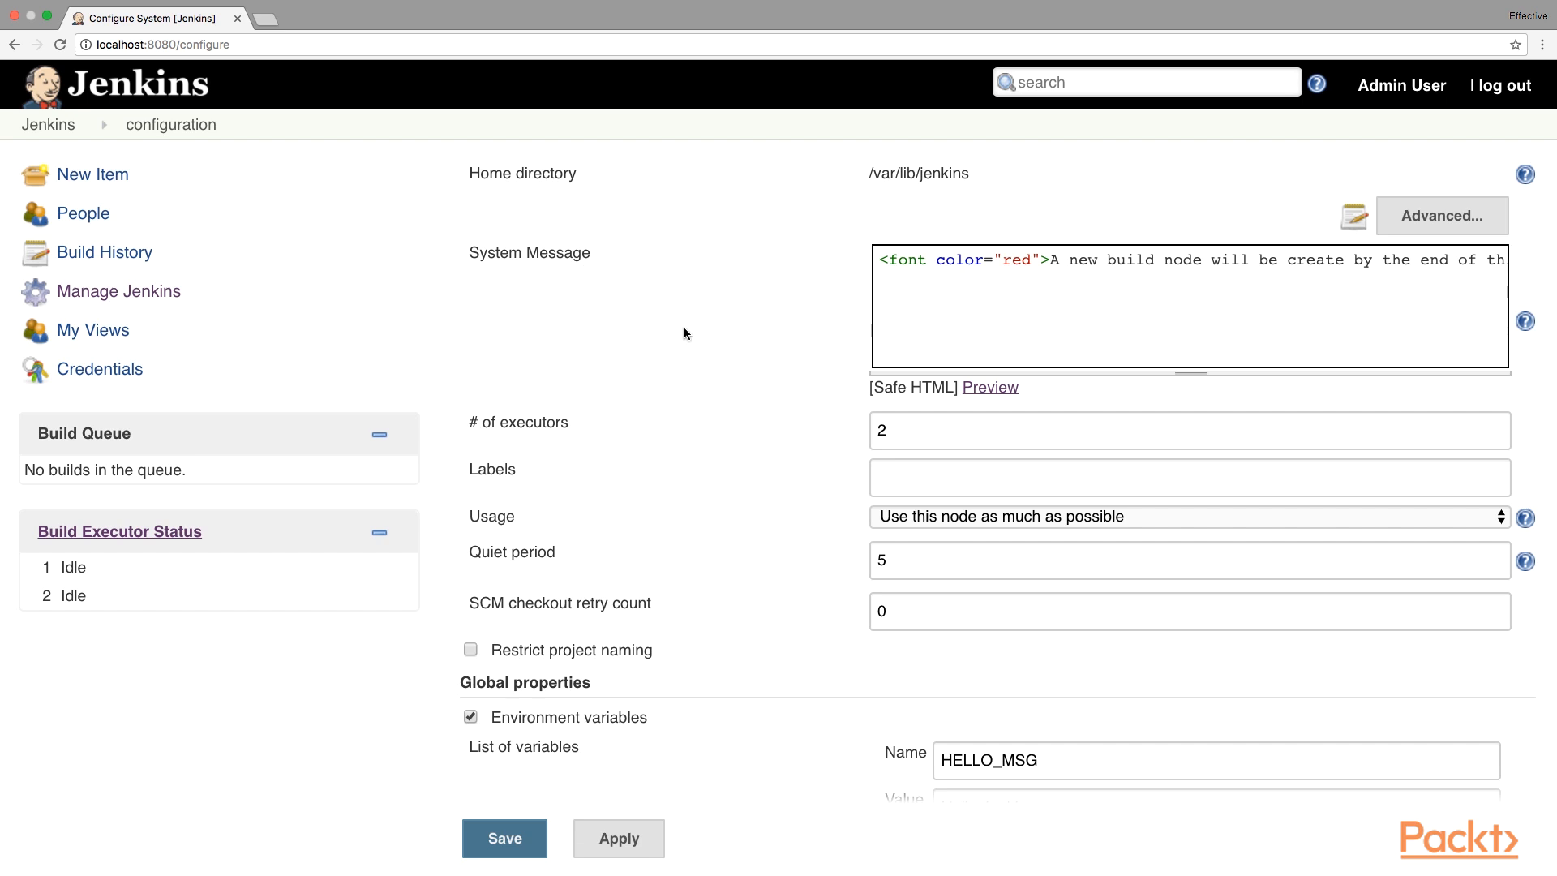
pyautogui.scroll(-10, 684, 330)
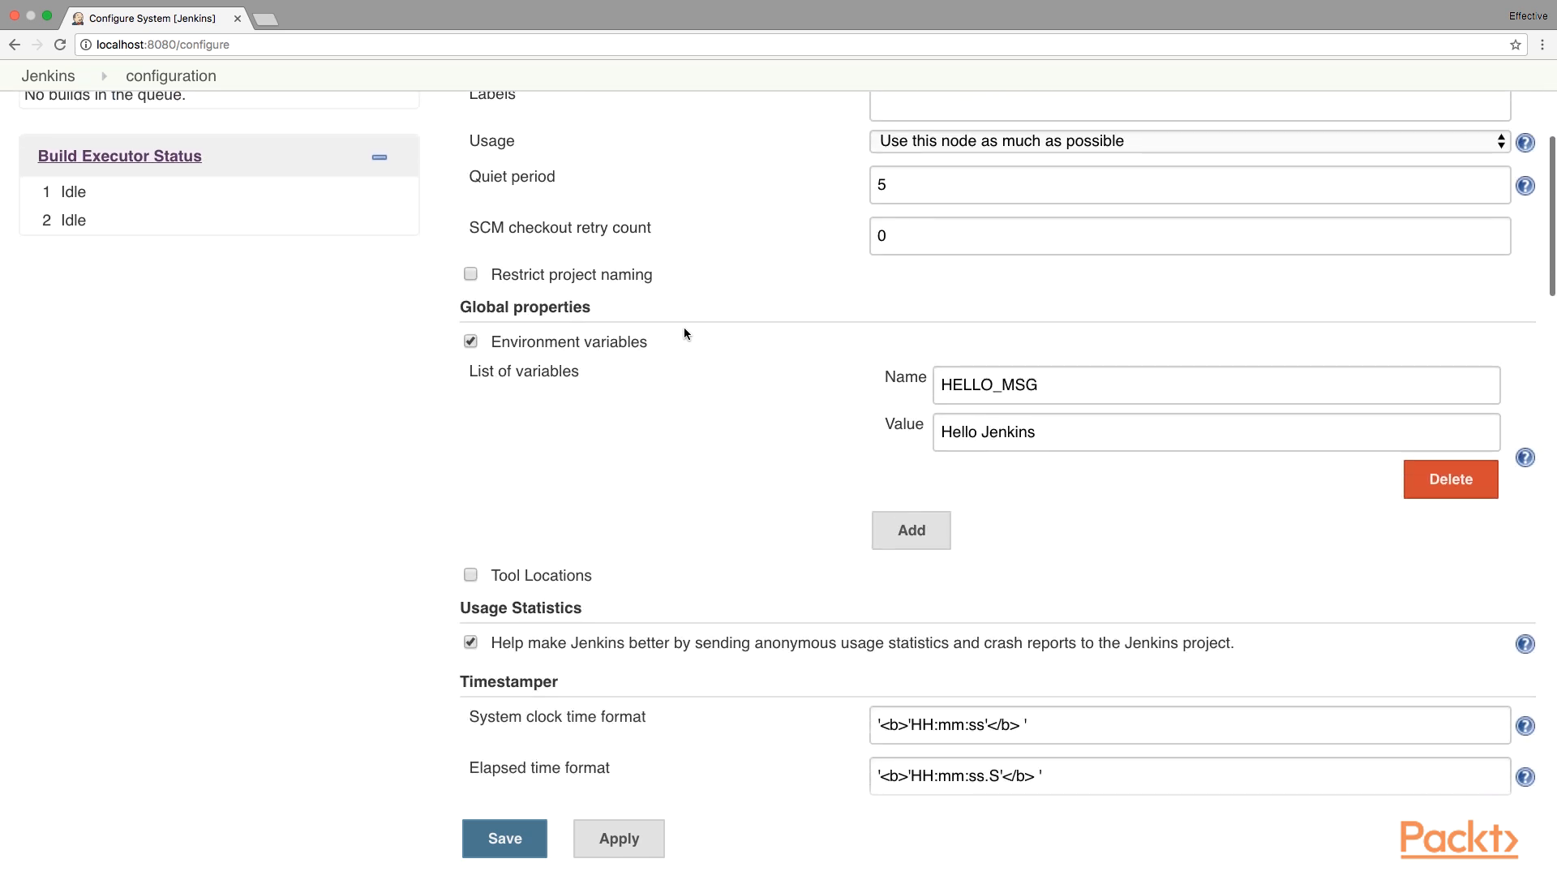
pyautogui.scroll(-4, 684, 333)
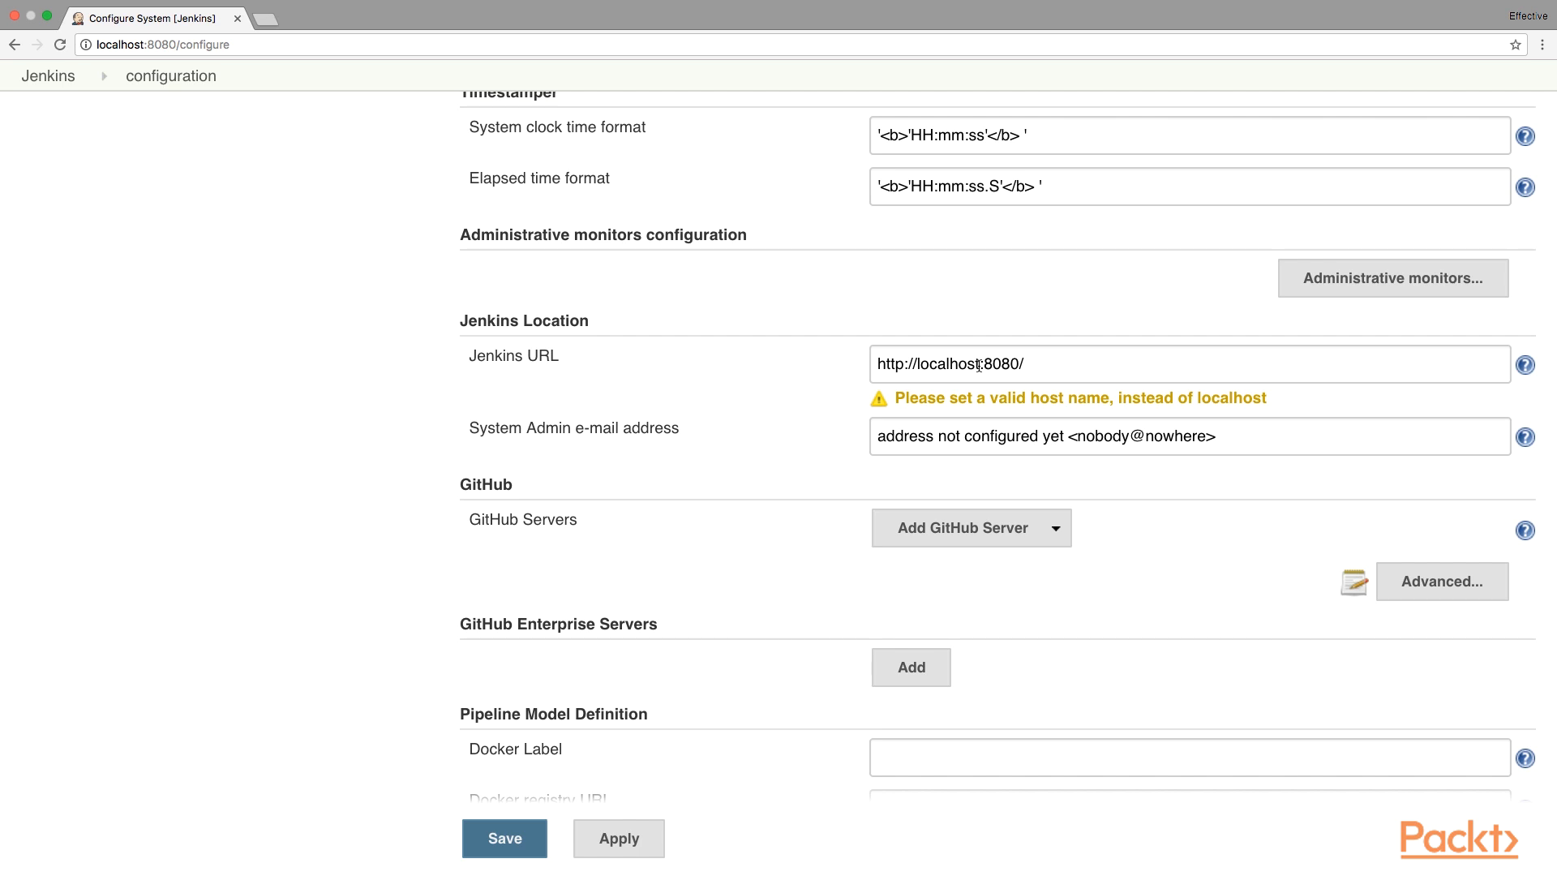
pyautogui.moveTo(979, 365); pyautogui.dragTo(917, 369)
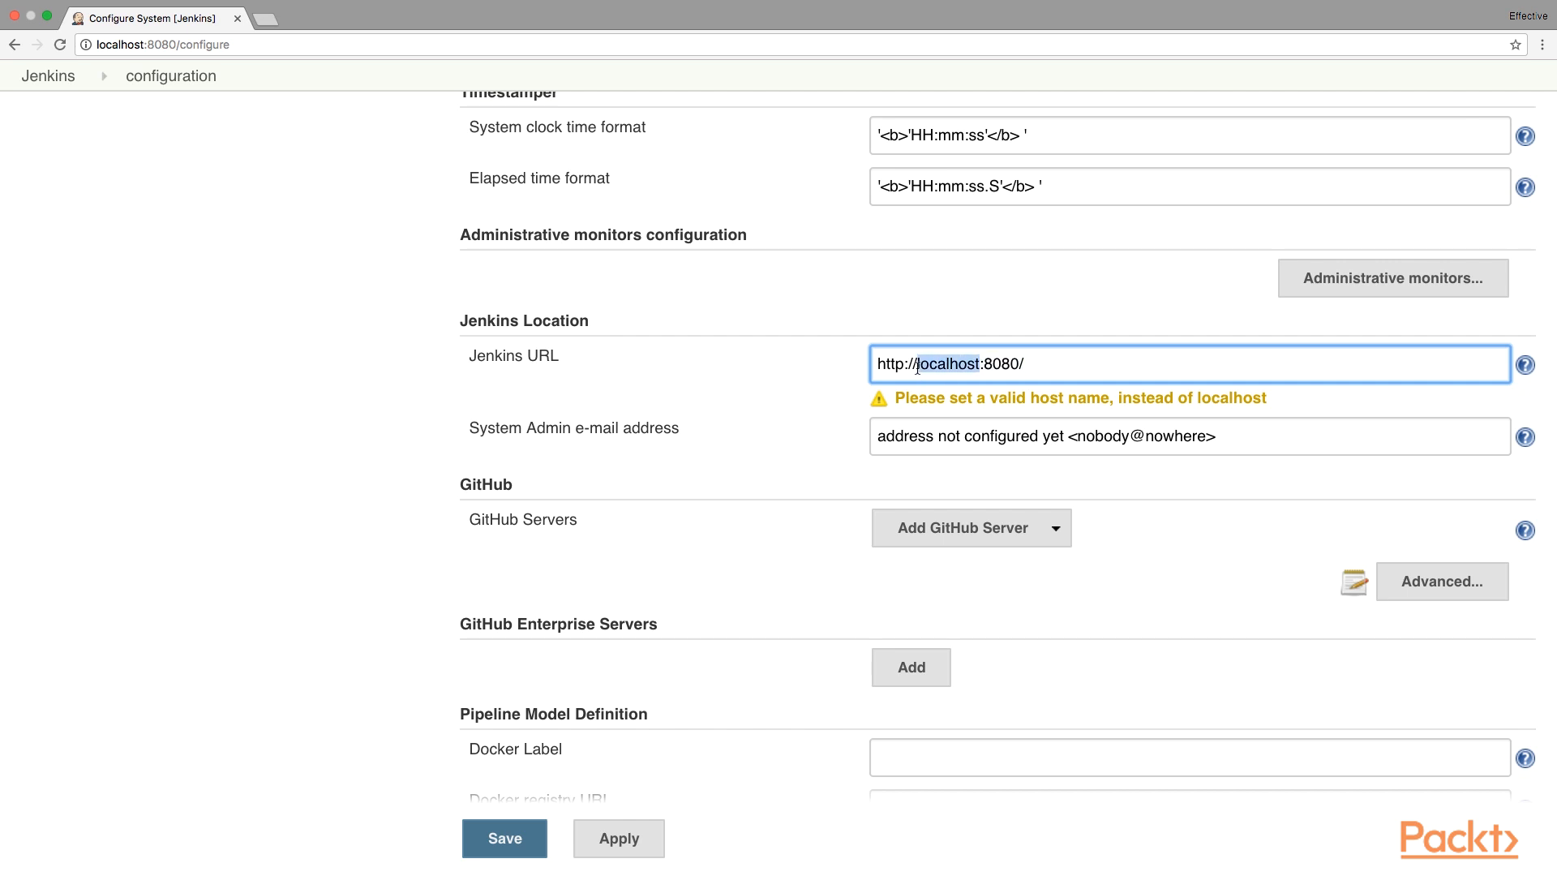
pyautogui.click(704, 438)
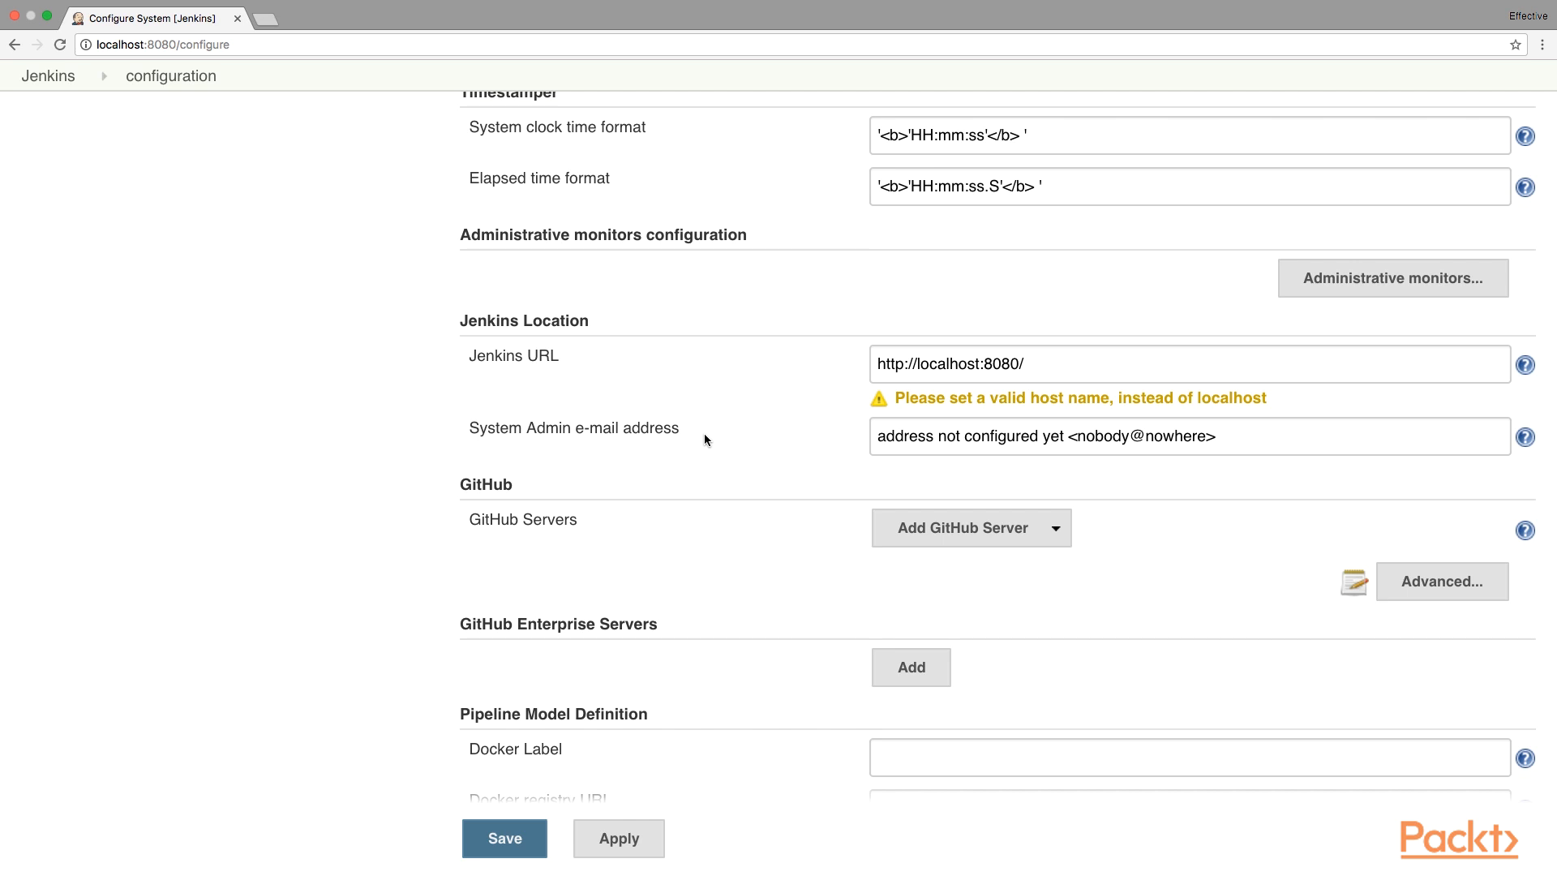
# Replace the placeholder System Admin e-mail with the administrator's address and save.
pyautogui.tripleClick(1168, 440)
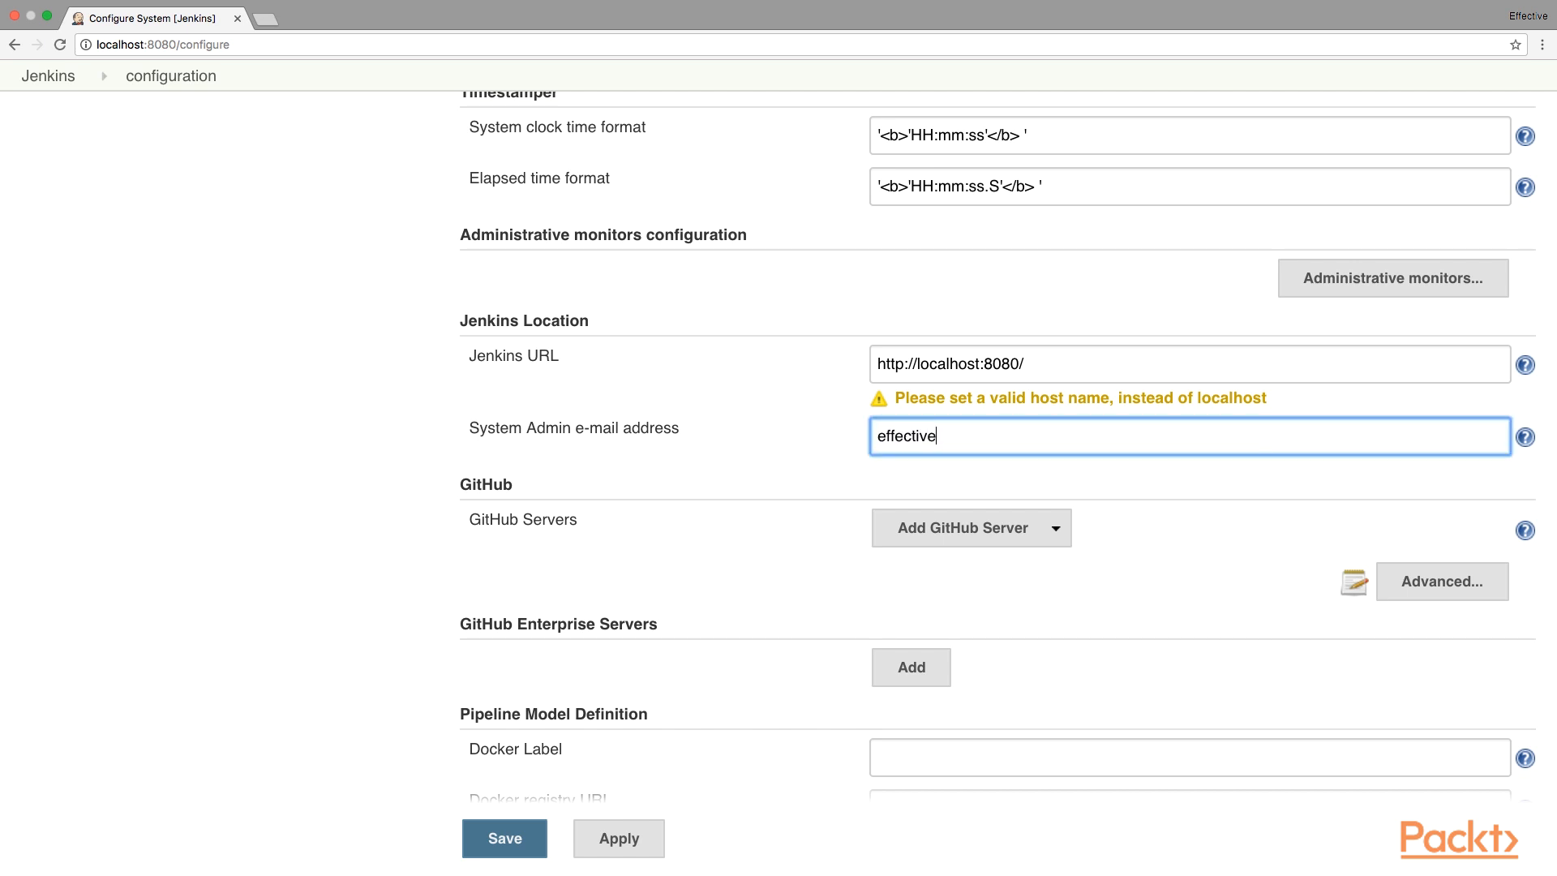
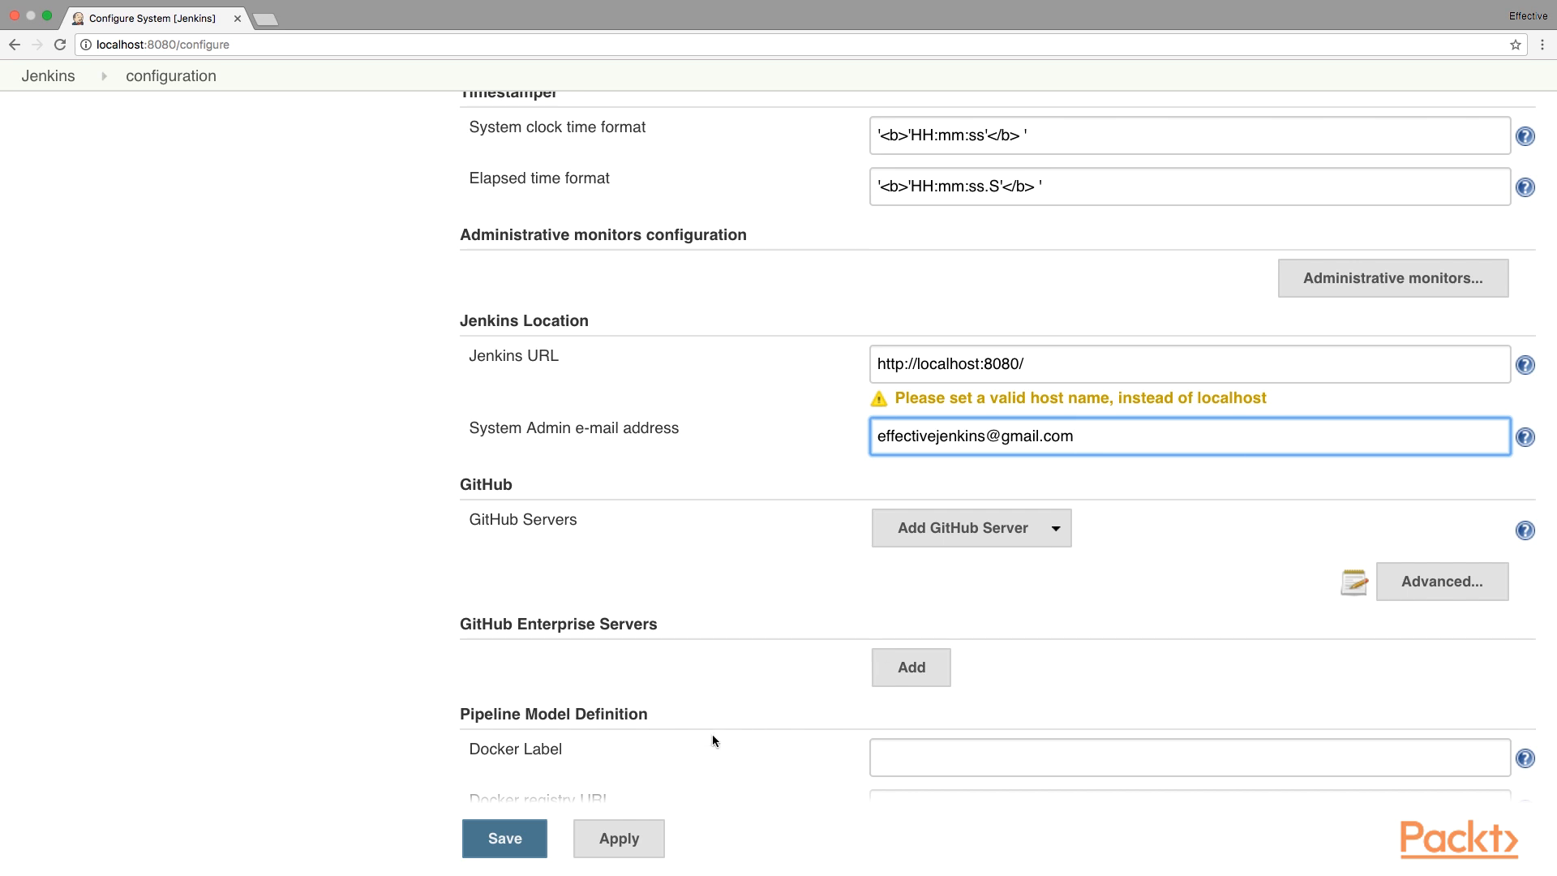
pyautogui.click(521, 843)
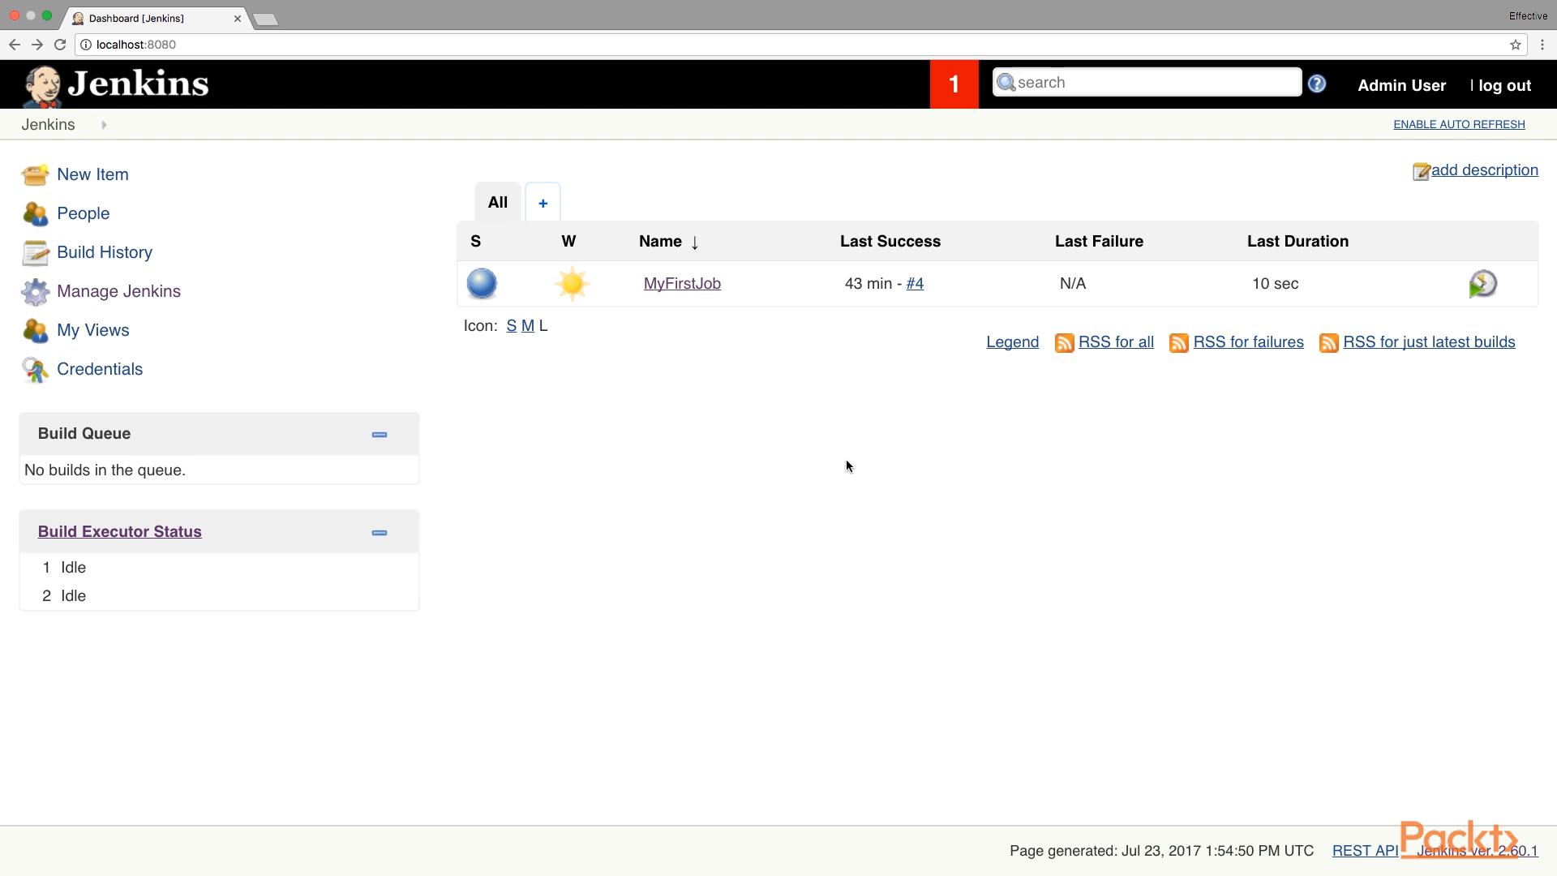
# Go to Manage Jenkins and open Global Tool Configuration.
pyautogui.click(179, 293)
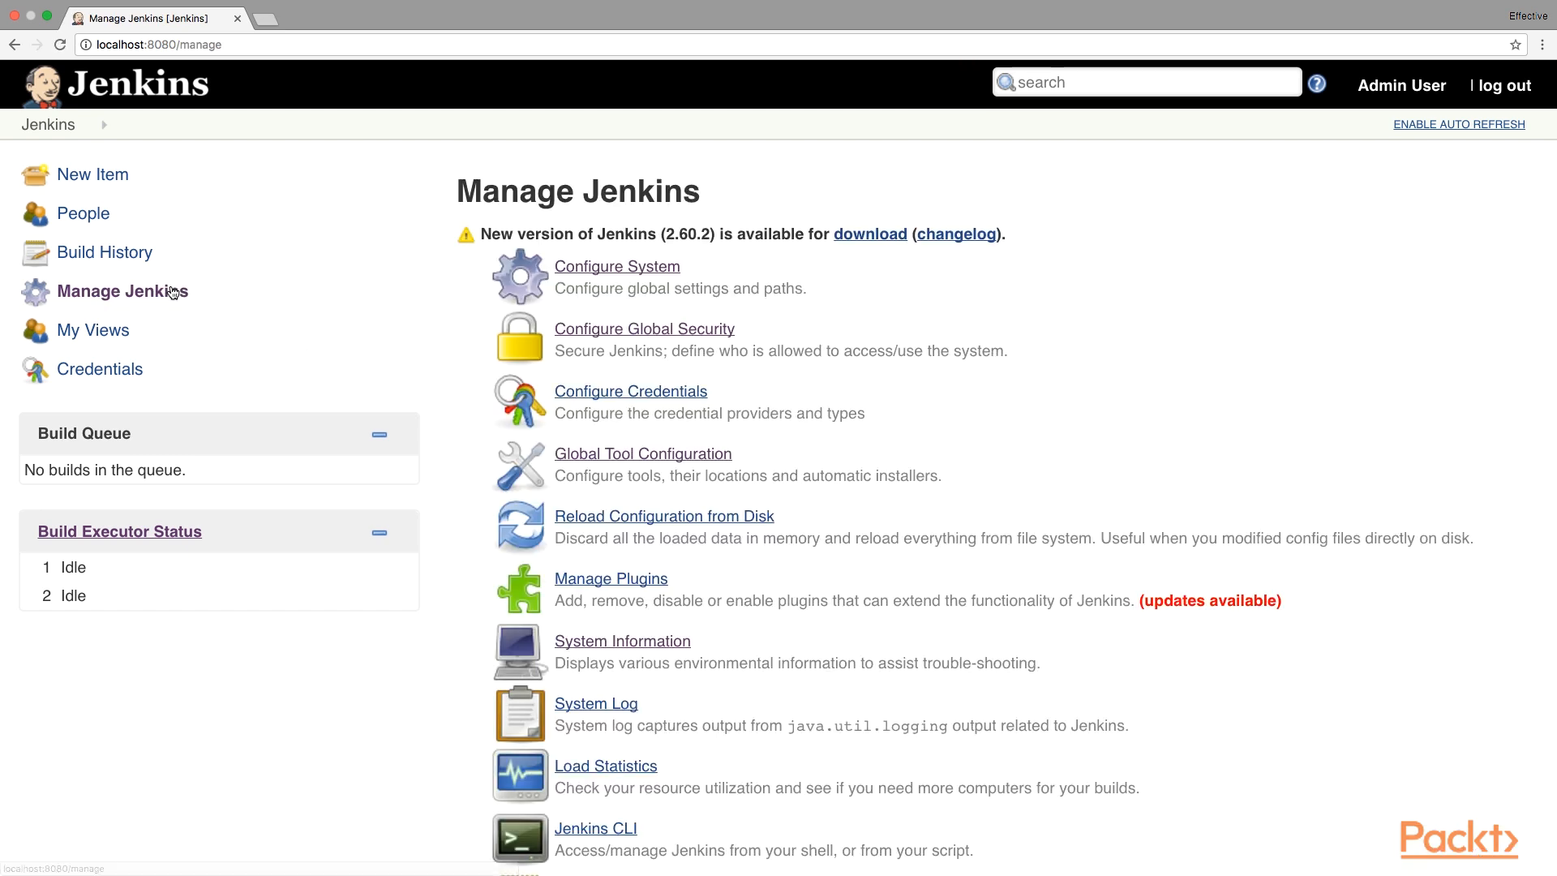
pyautogui.click(622, 455)
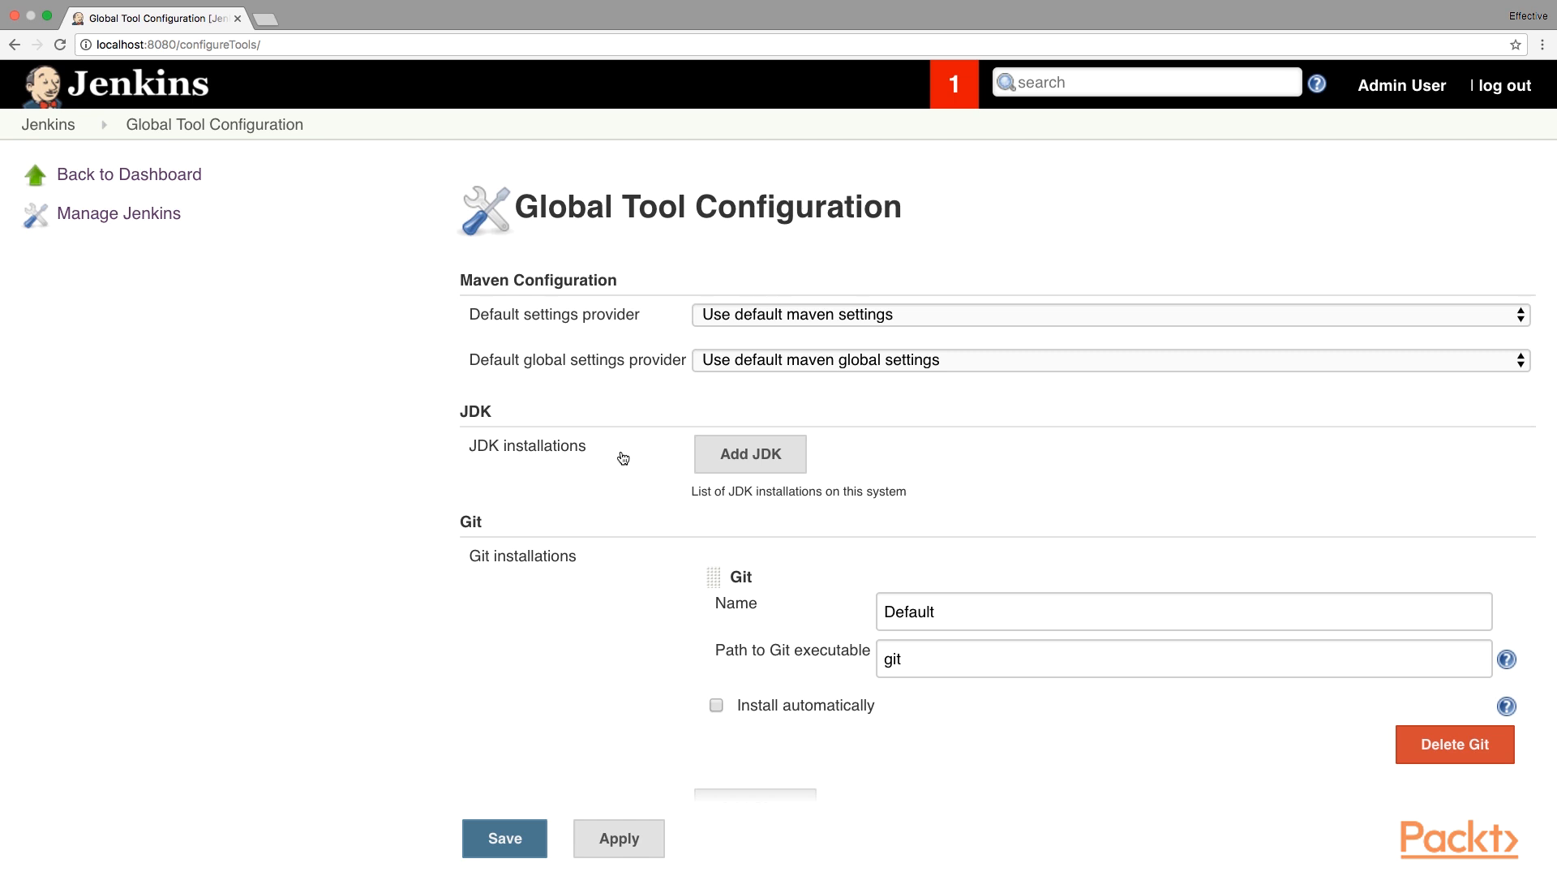
# Add a JDK named 'Java 8' that auto-installs Java SE Development Kit 8u141, accepting its license.
pyautogui.click(730, 452)
pyautogui.click(968, 495)
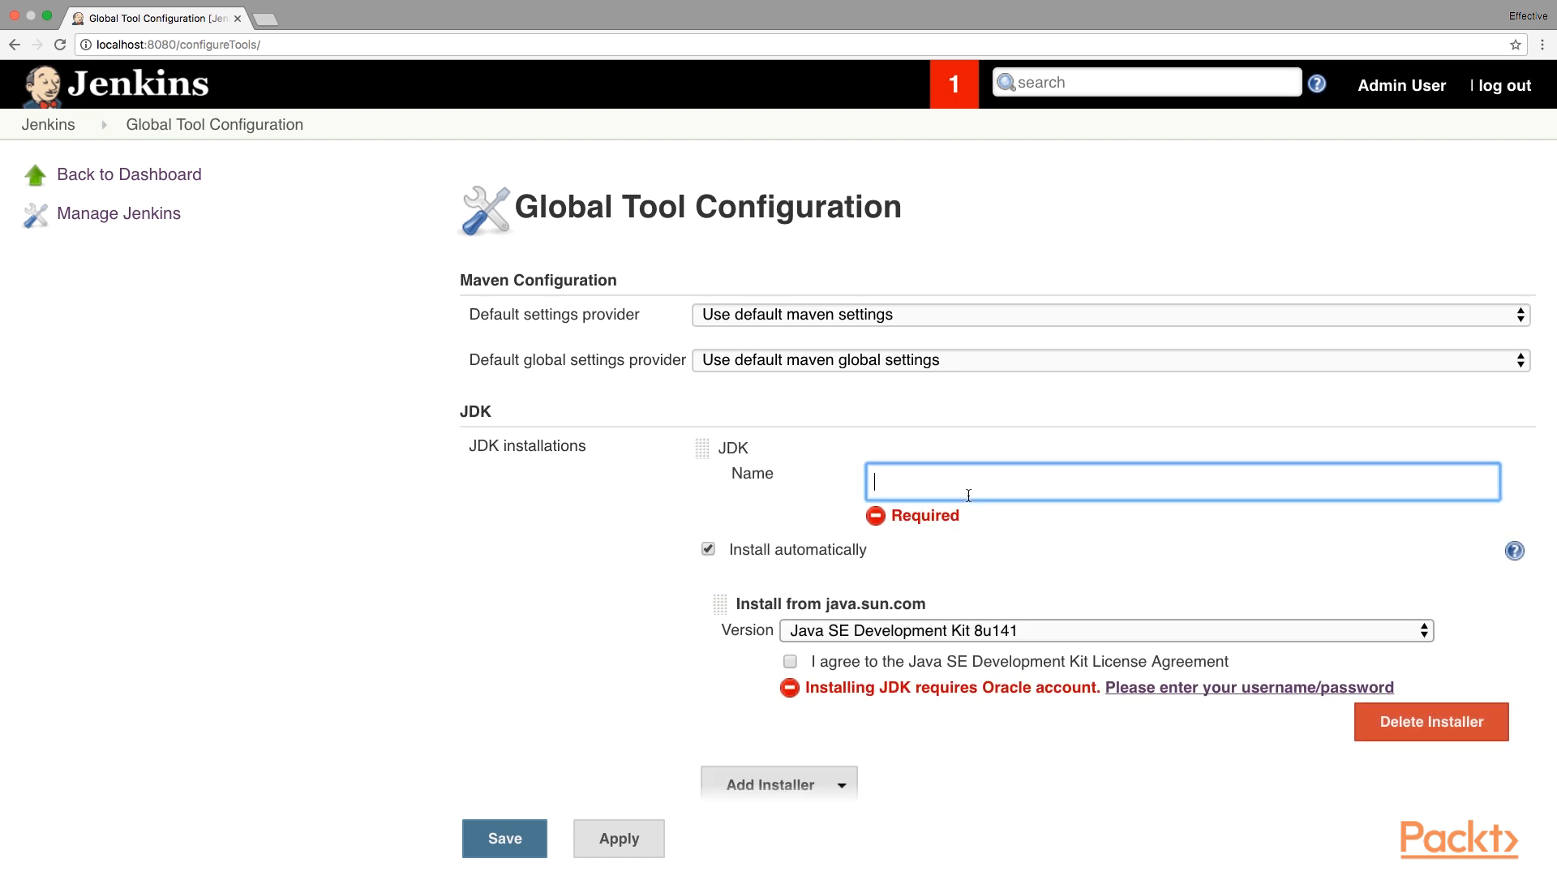
pyautogui.write('Java 8')
pyautogui.click(793, 664)
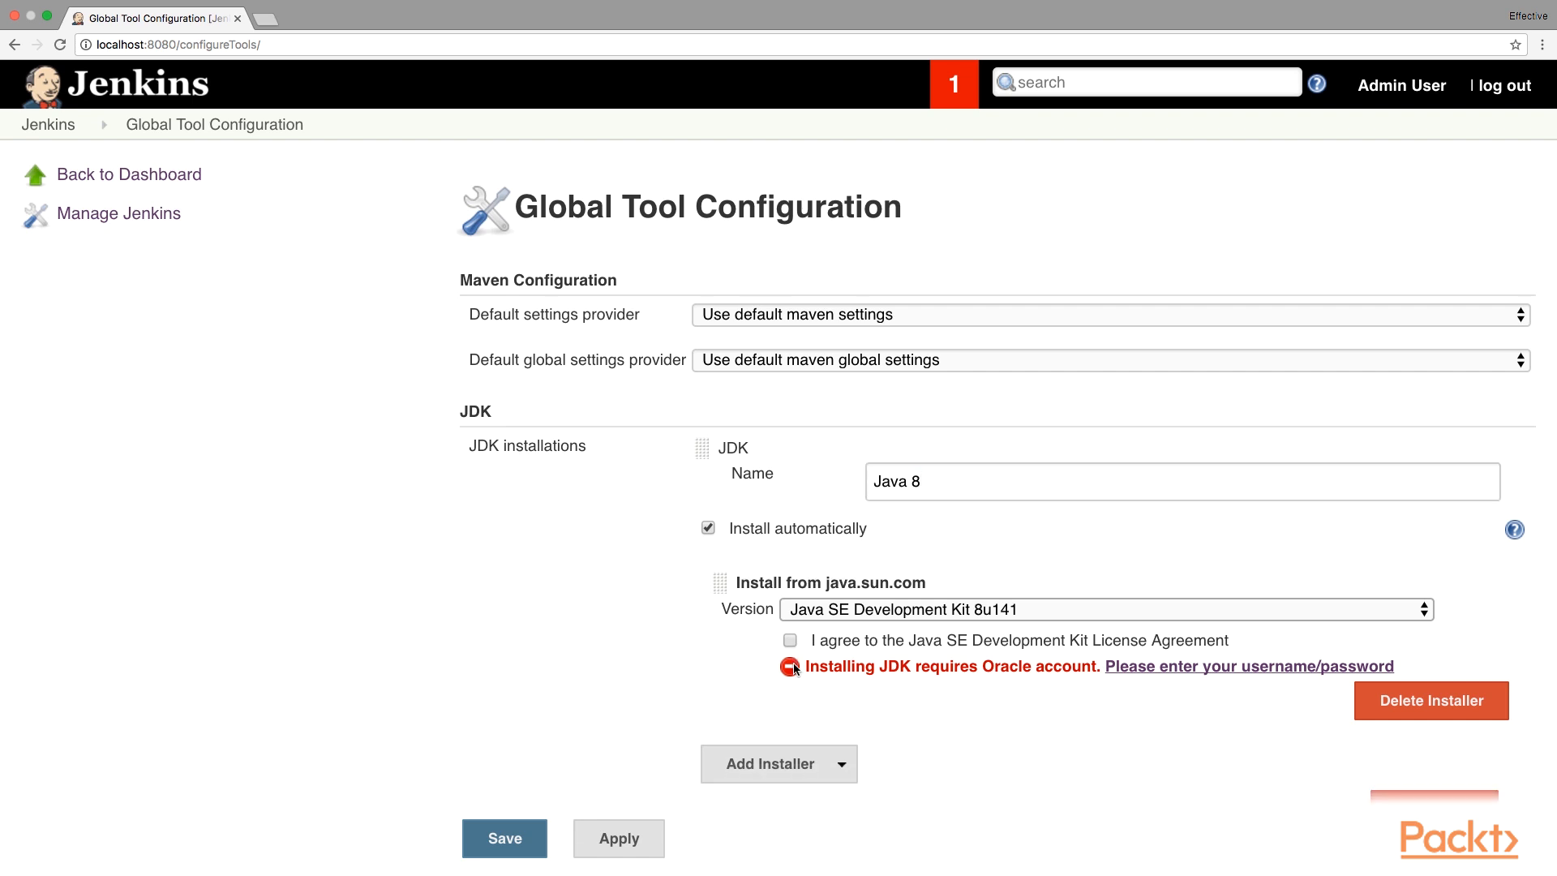
pyautogui.click(791, 641)
# Enter the Oracle account e-mail and password for JDK downloads, then return to tool settings.
pyautogui.click(1198, 667)
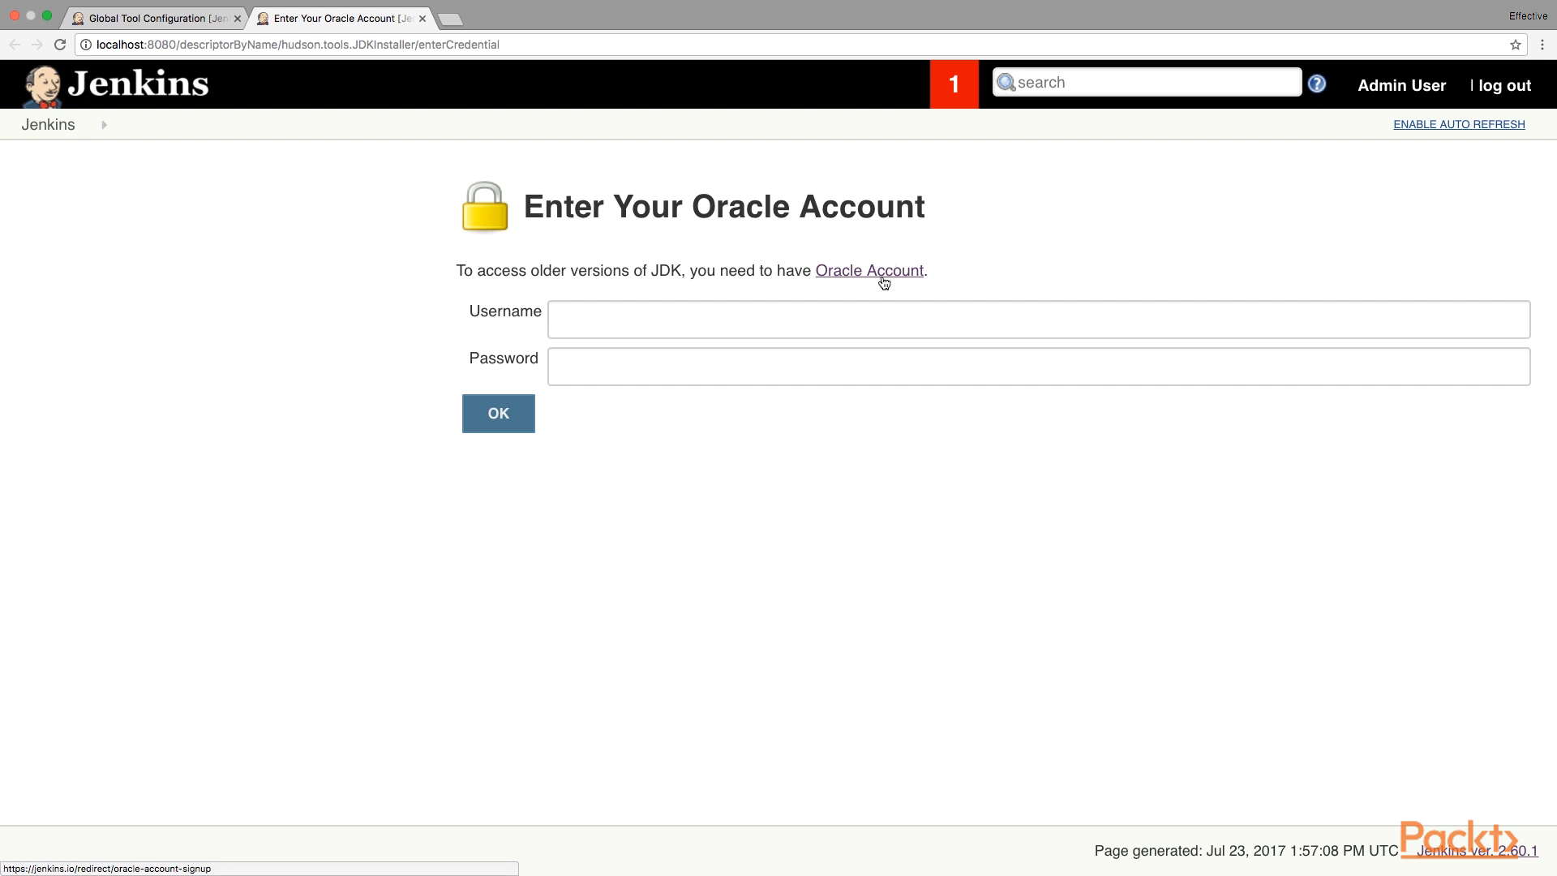
pyautogui.click(833, 316)
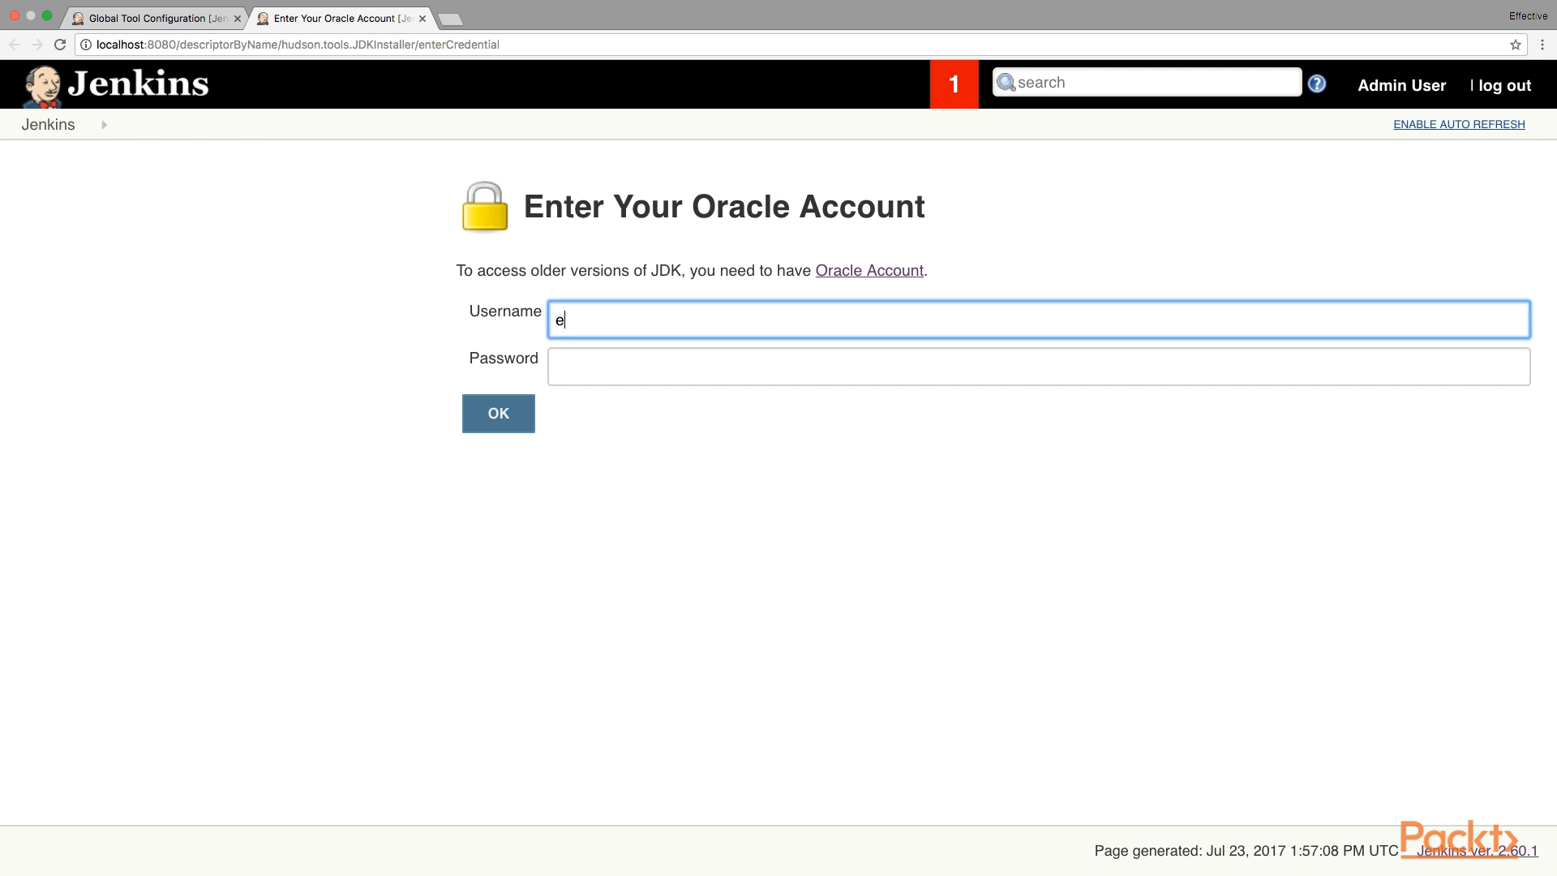
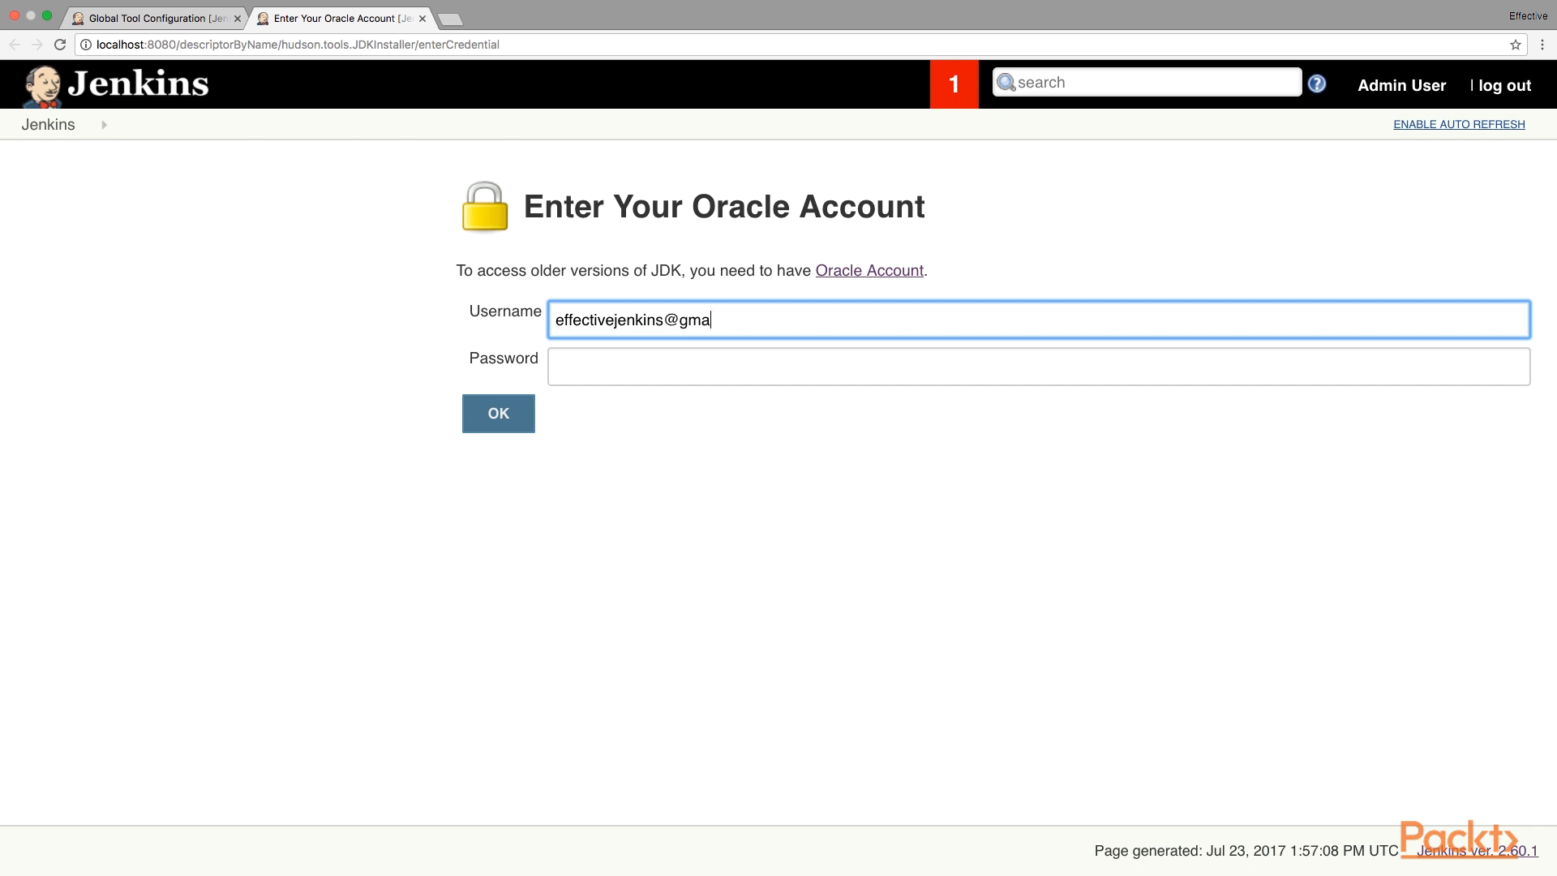
pyautogui.press('Tab')
pyautogui.write('••••••••••')
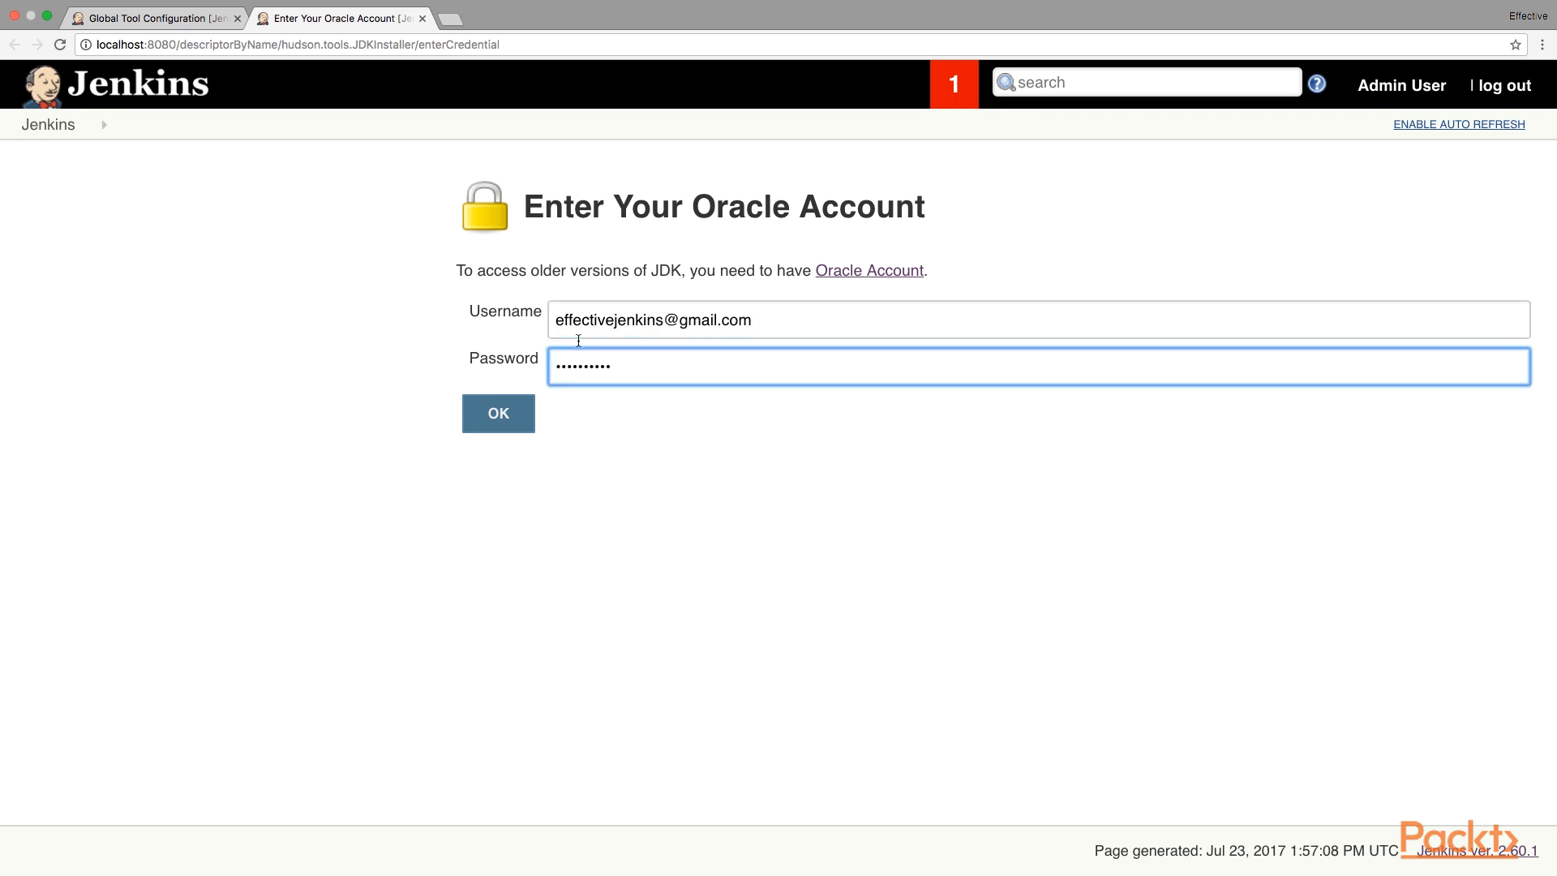
pyautogui.click(518, 419)
pyautogui.click(519, 240)
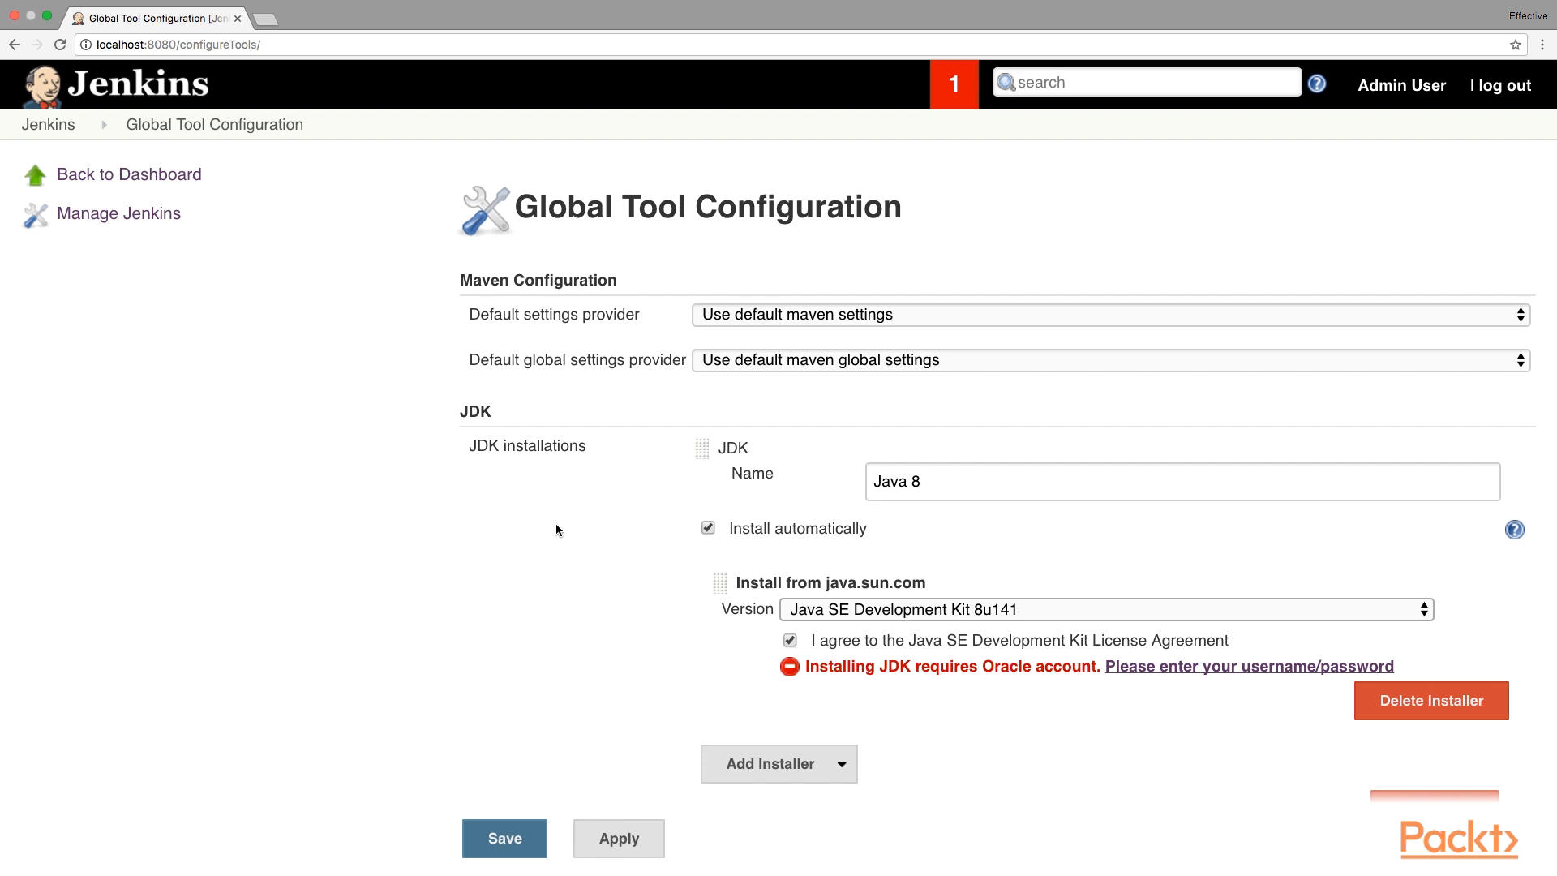
# Save the Global Tool Configuration with the new Java 8 JDK installation.
pyautogui.scroll(-3, 556, 529)
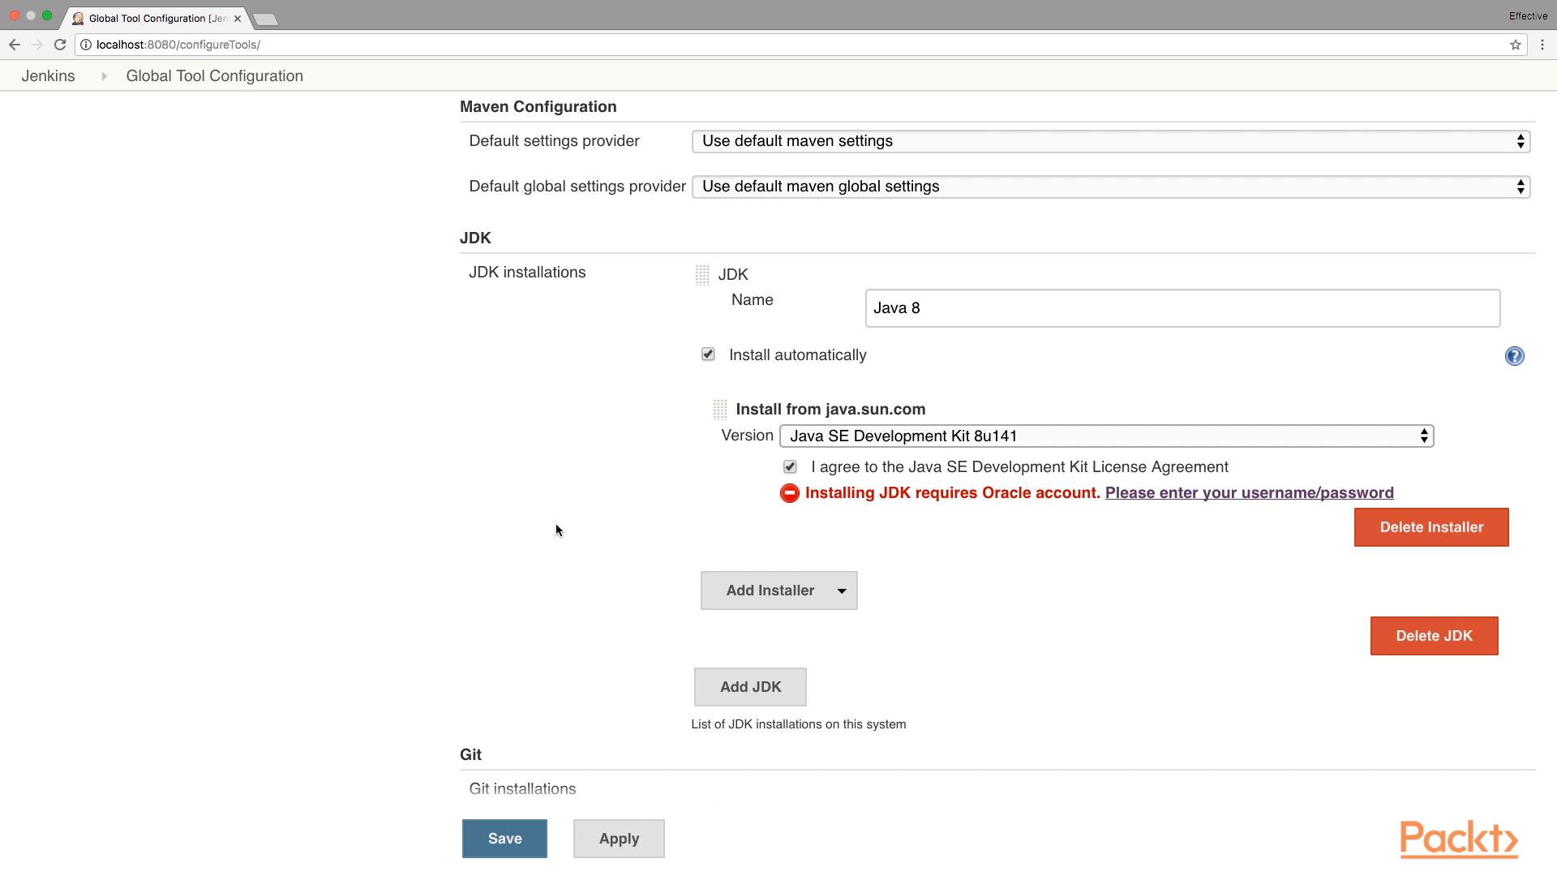
pyautogui.scroll(-3, 556, 529)
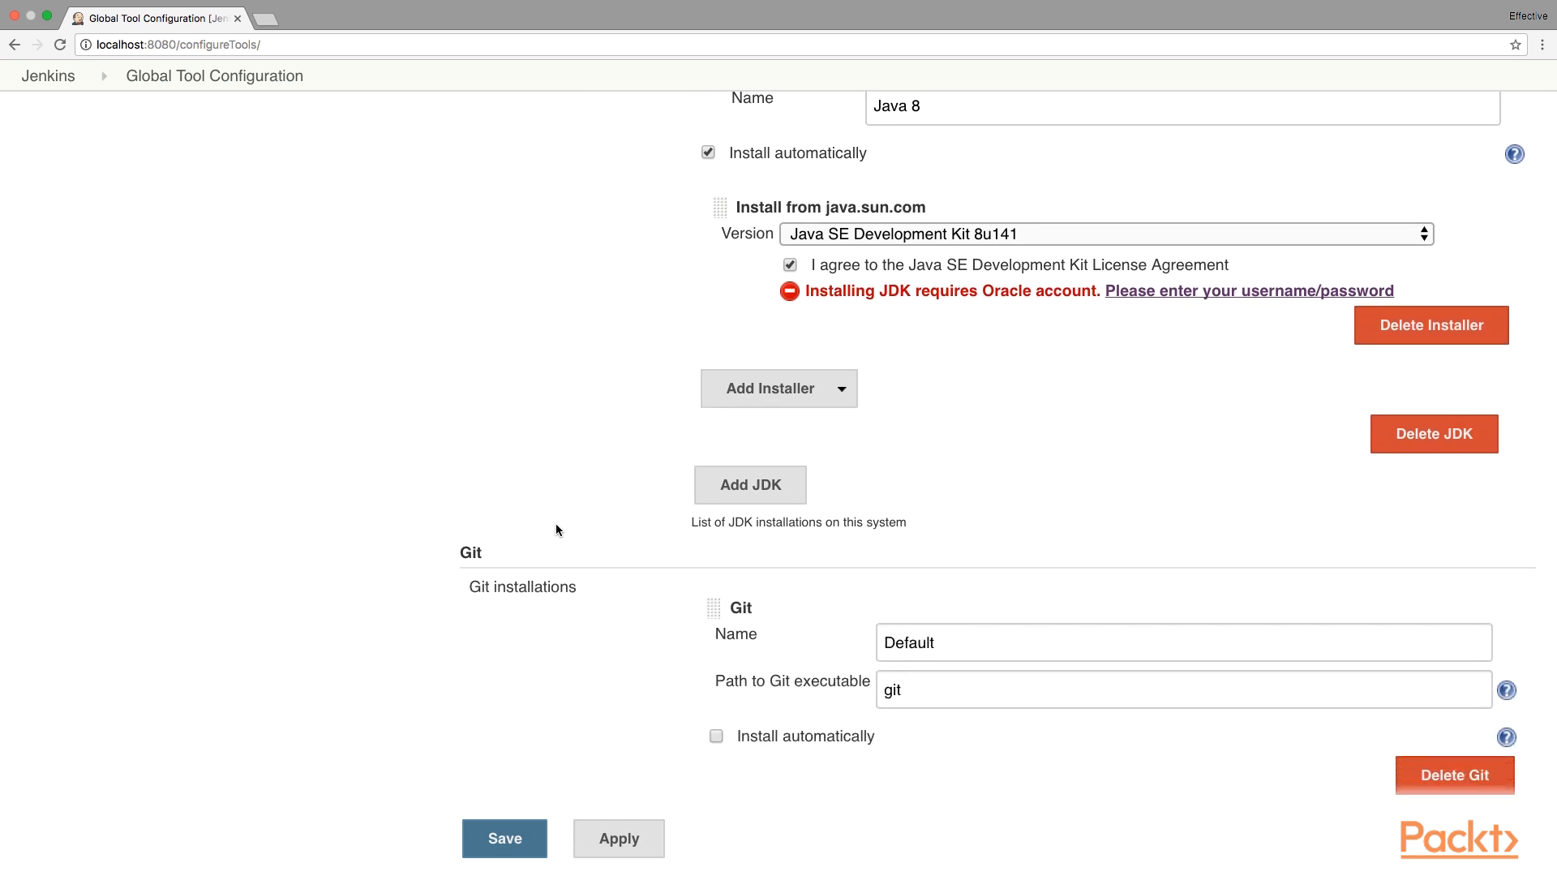
pyautogui.scroll(-6, 556, 529)
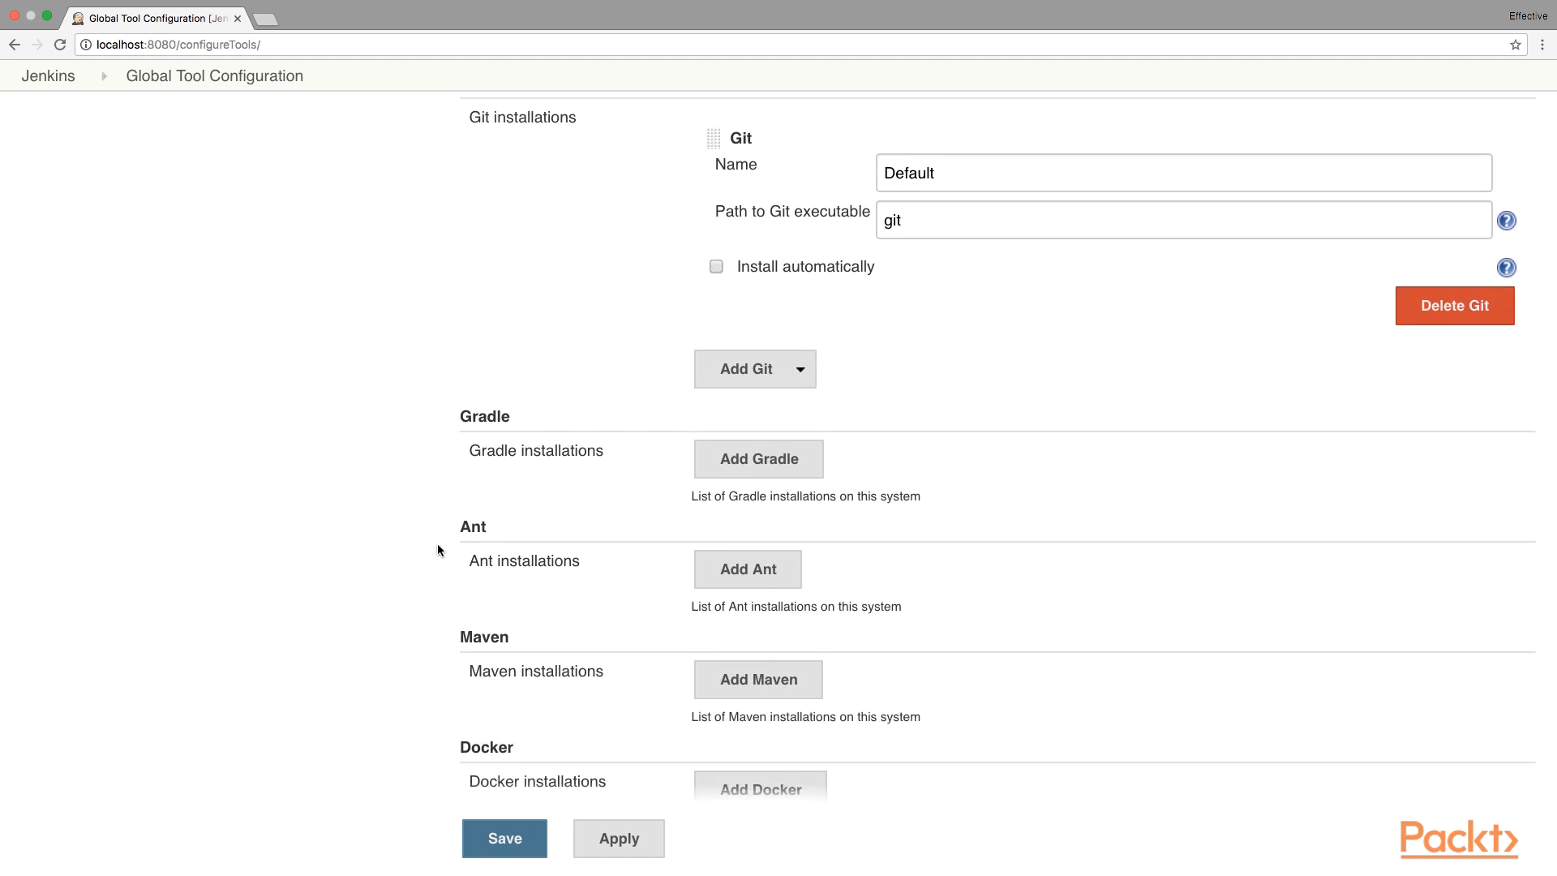
pyautogui.scroll(-2, 436, 550)
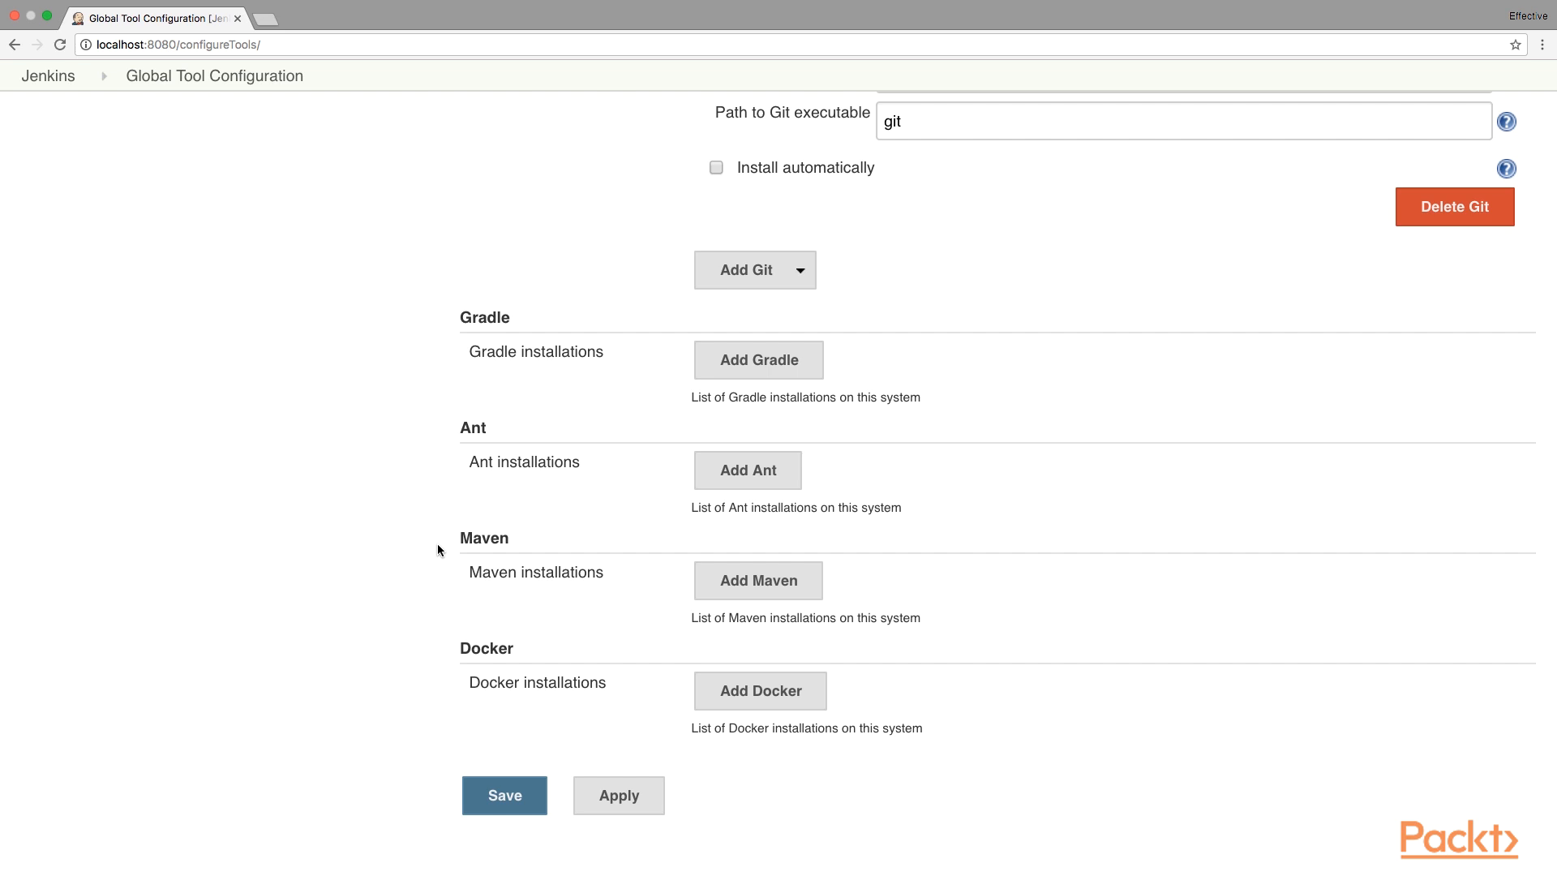
pyautogui.click(493, 797)
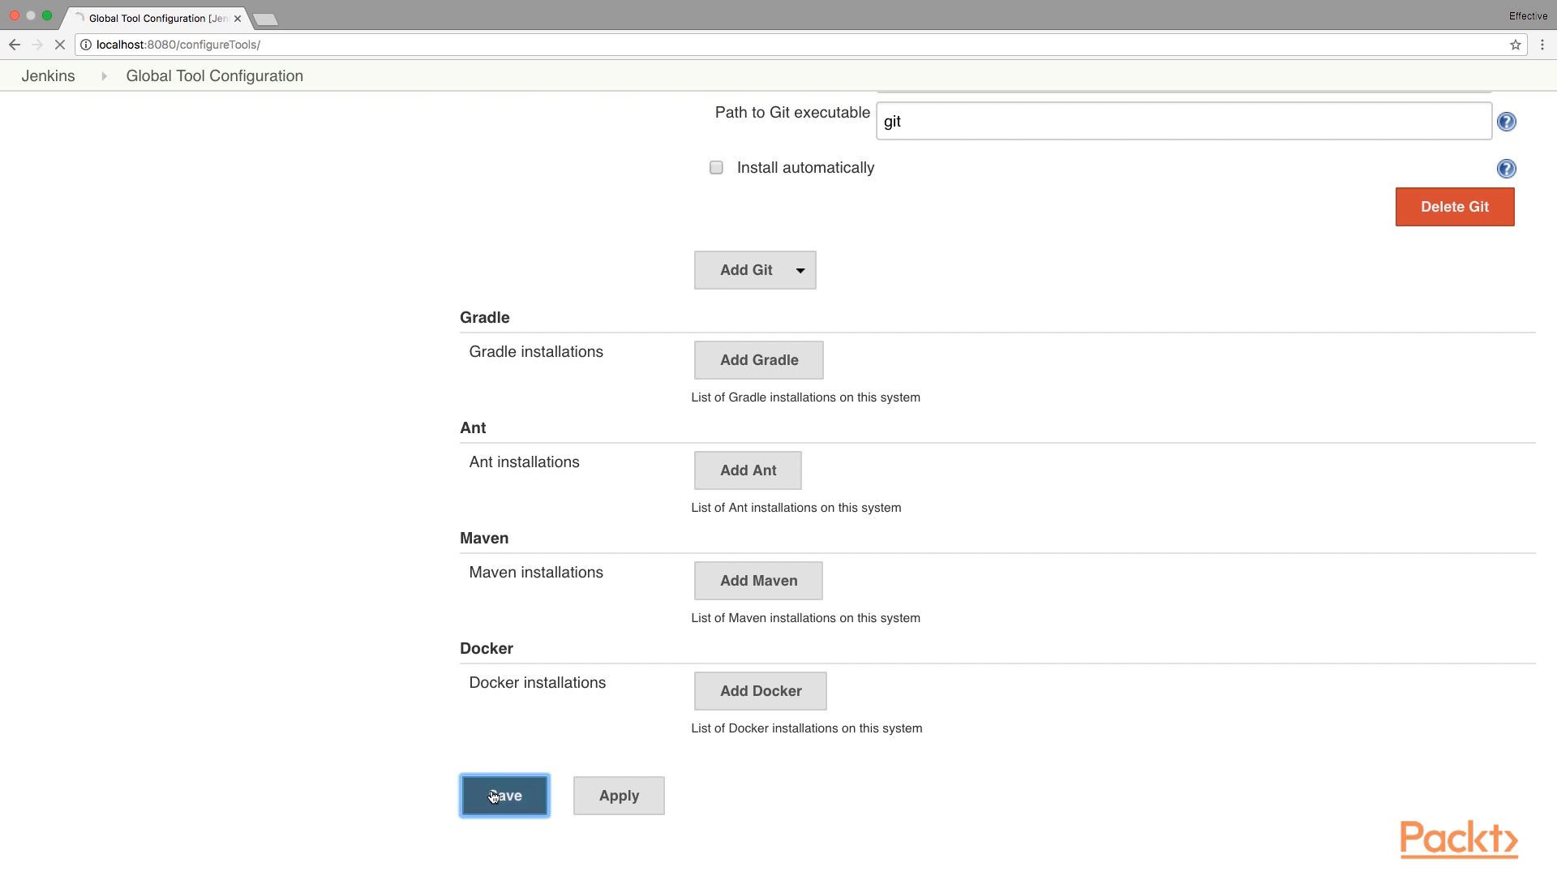